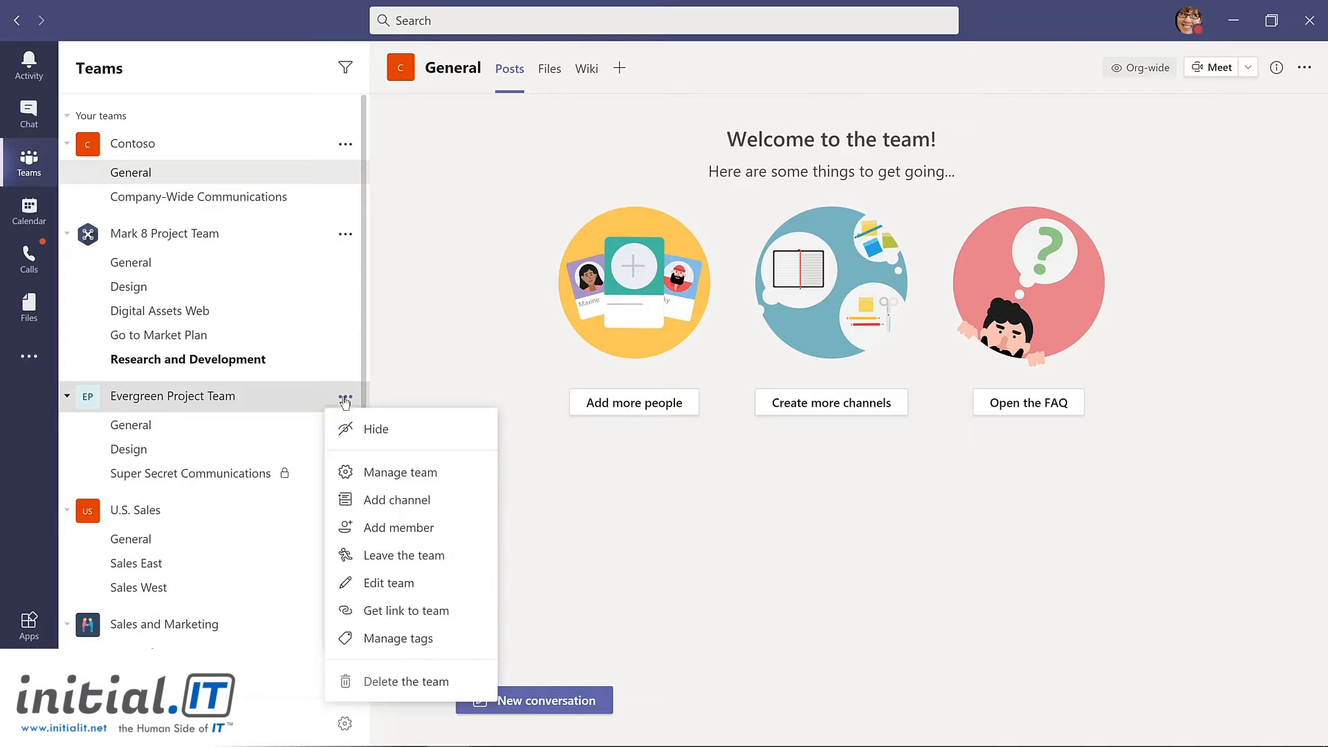
- Open the management page of the Evergreen Project Team and expand its list of members and guests
click(377, 473)
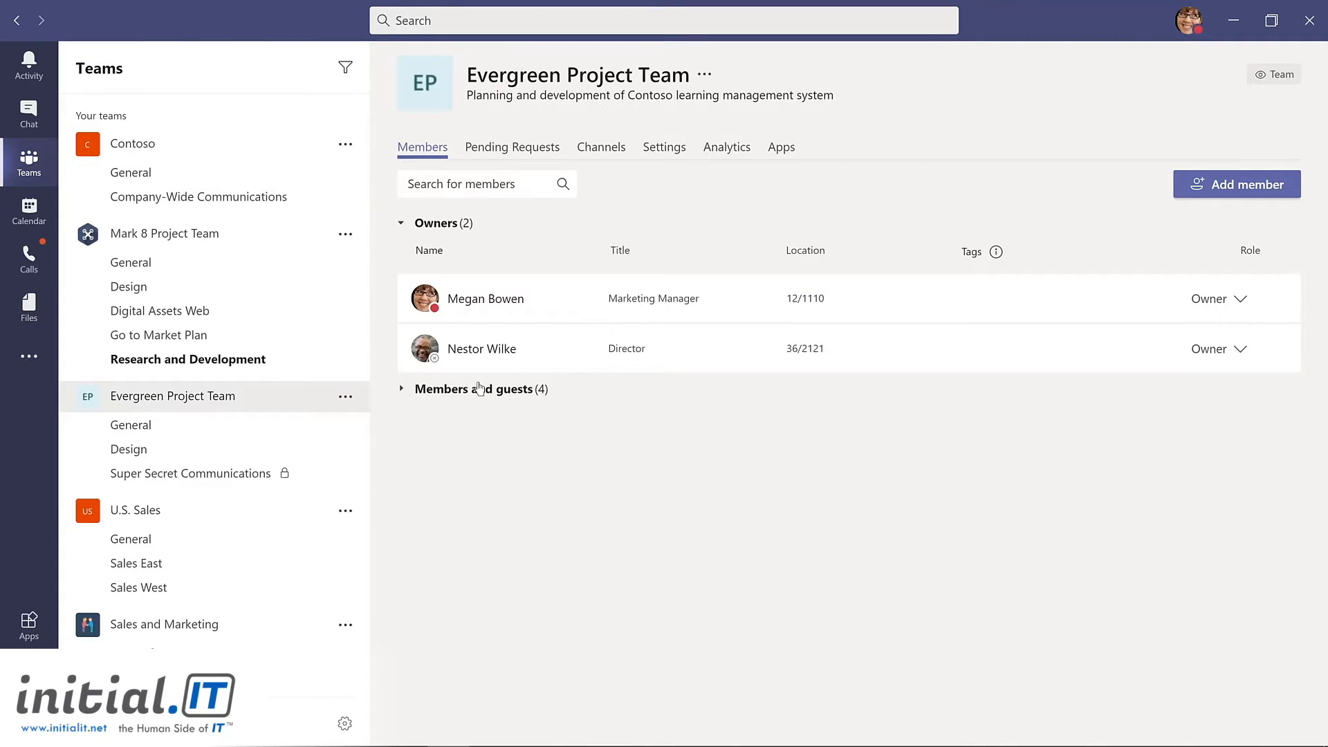
click(473, 391)
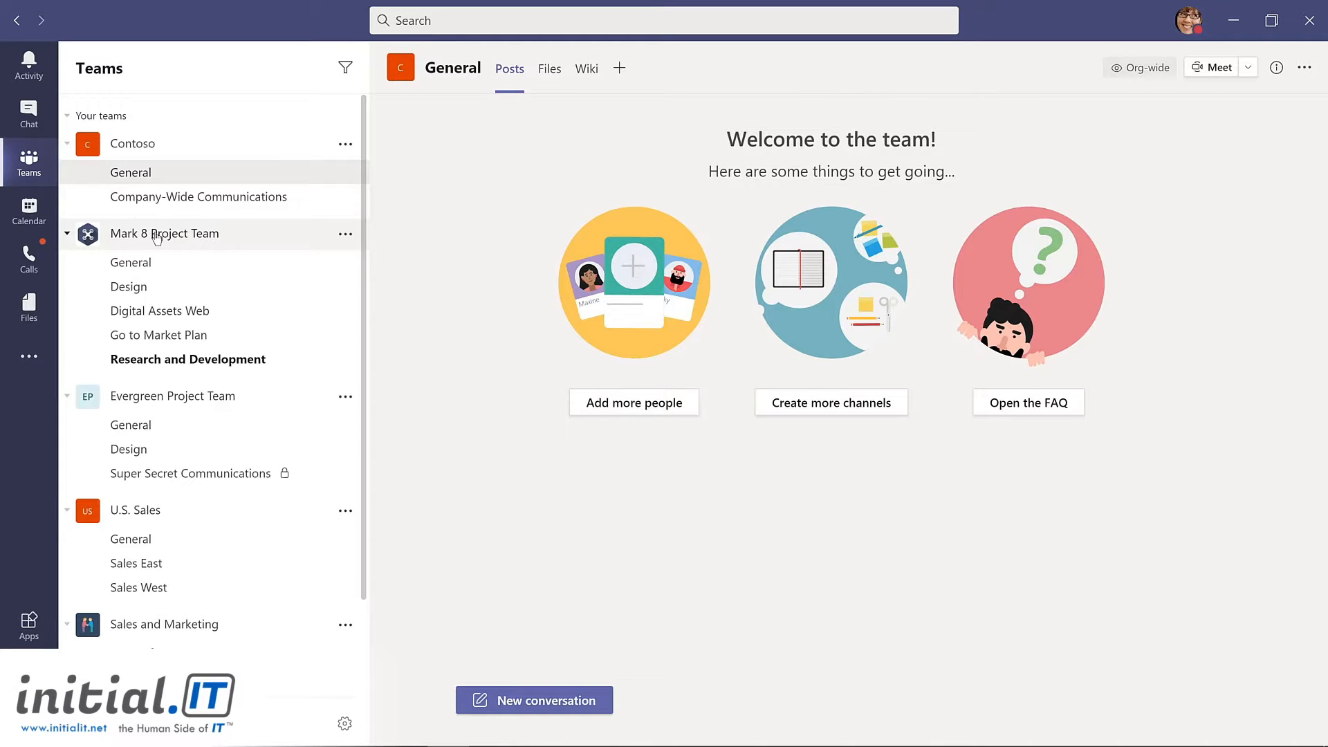
- Search for "marketing" and review the matching people and files, including the available file filters
click(436, 19)
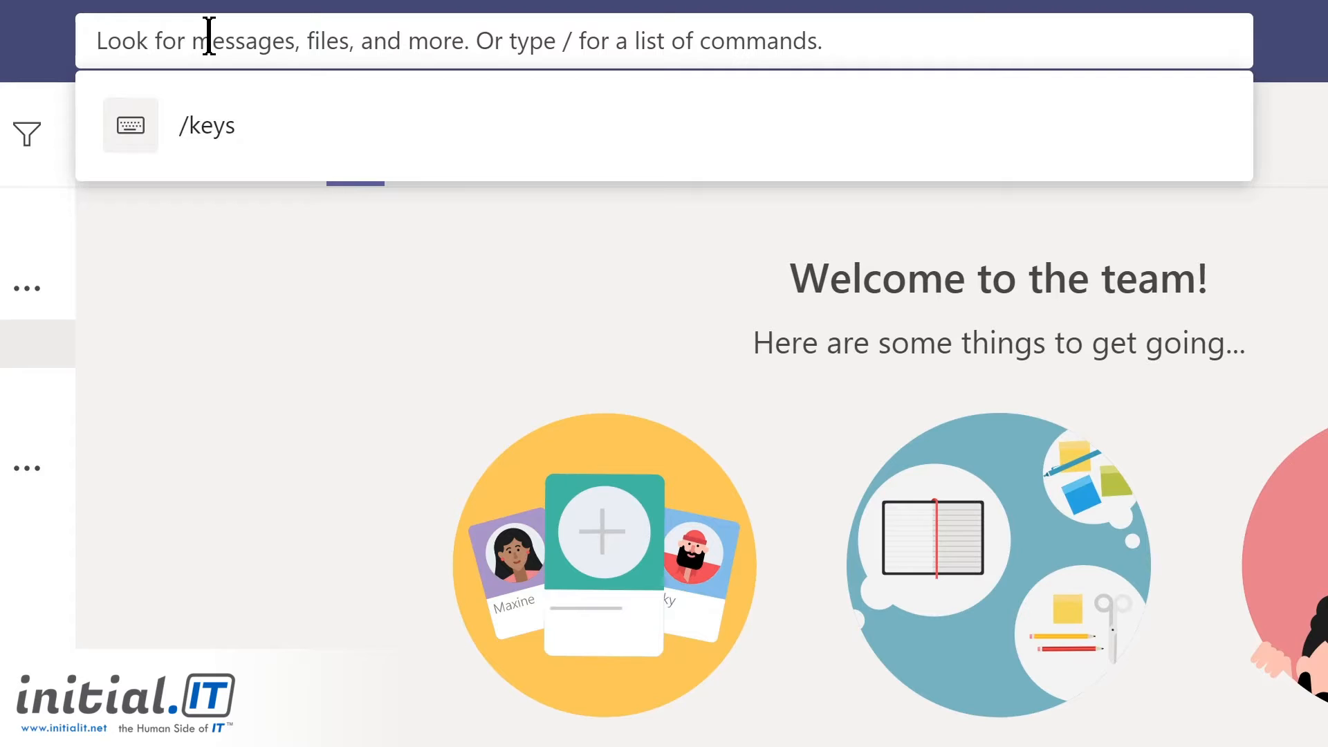
text(marketing)
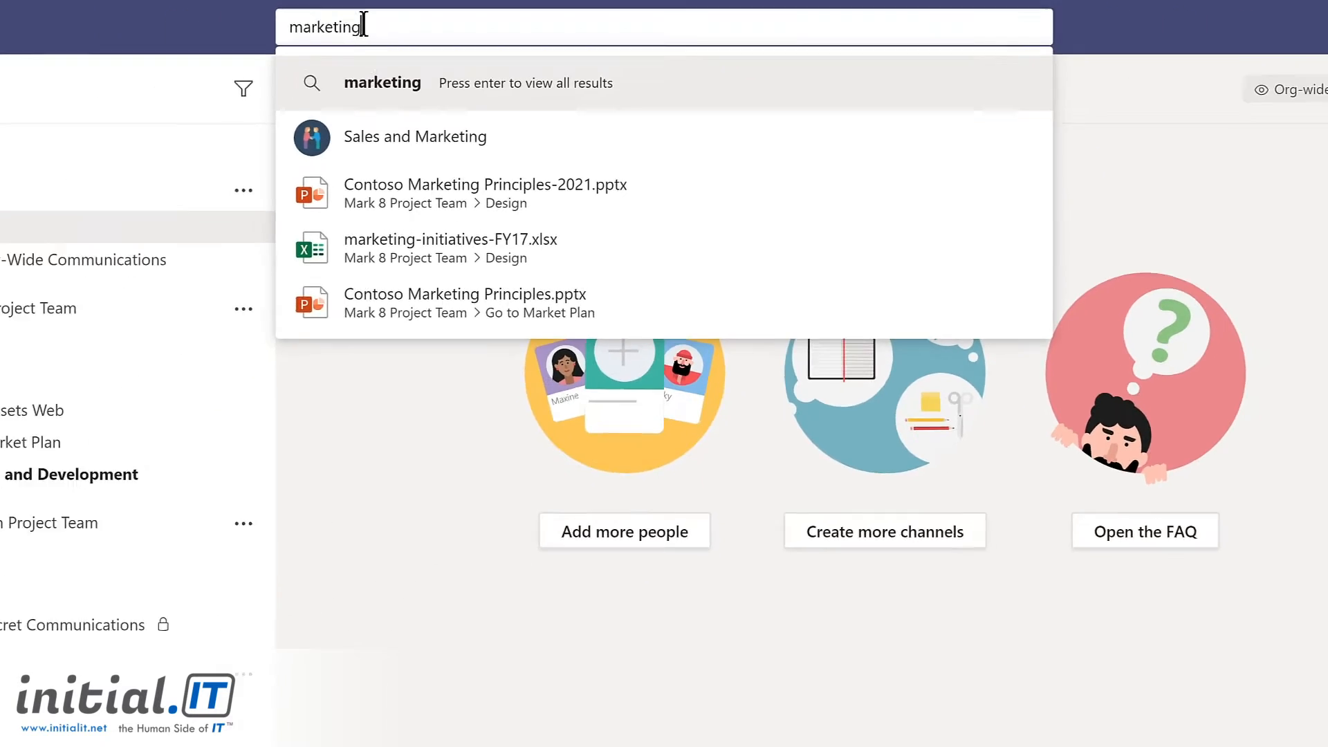
key(Return)
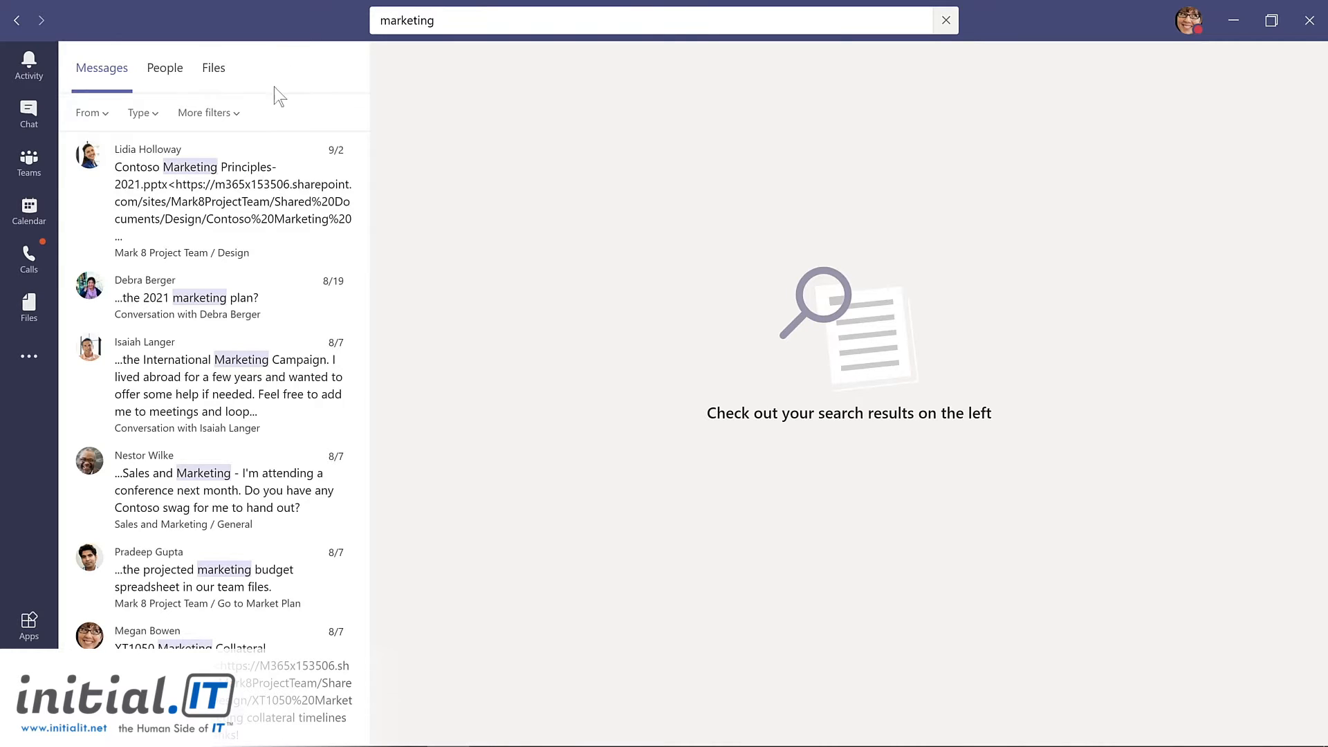
click(166, 74)
click(214, 69)
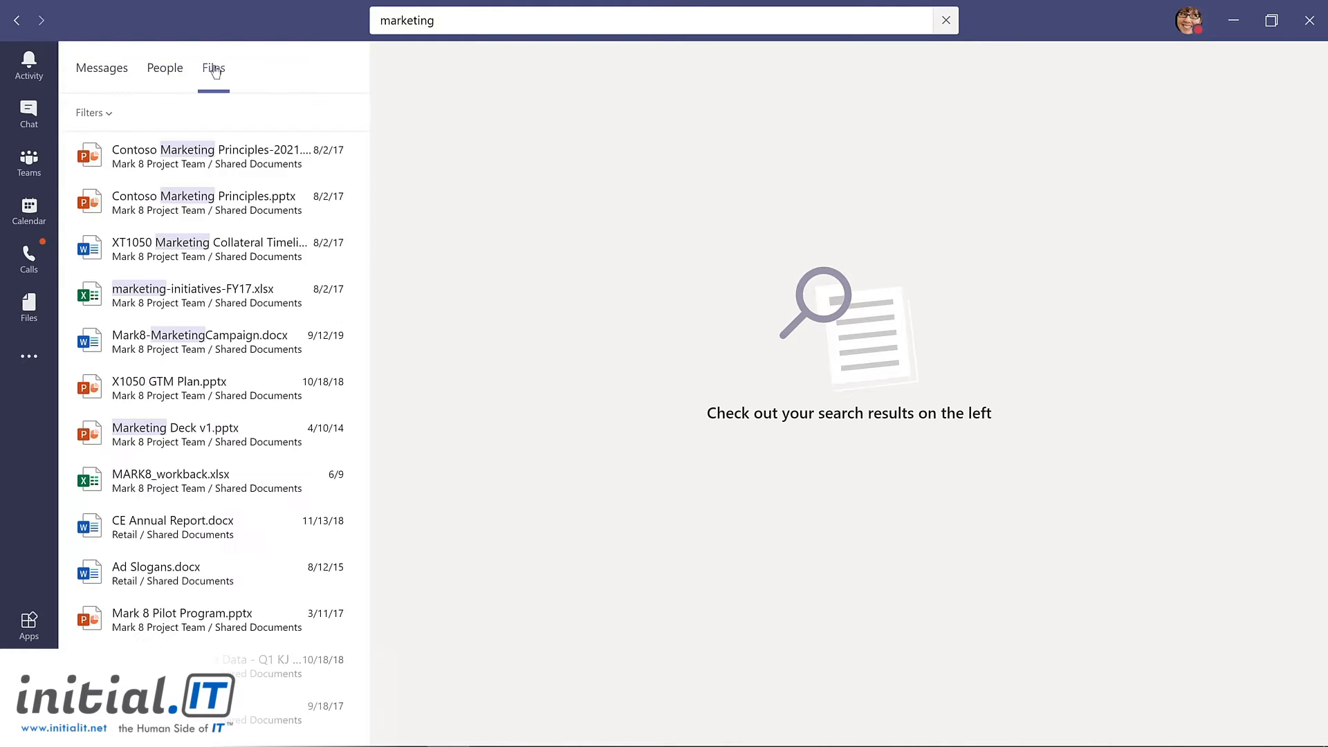
click(110, 114)
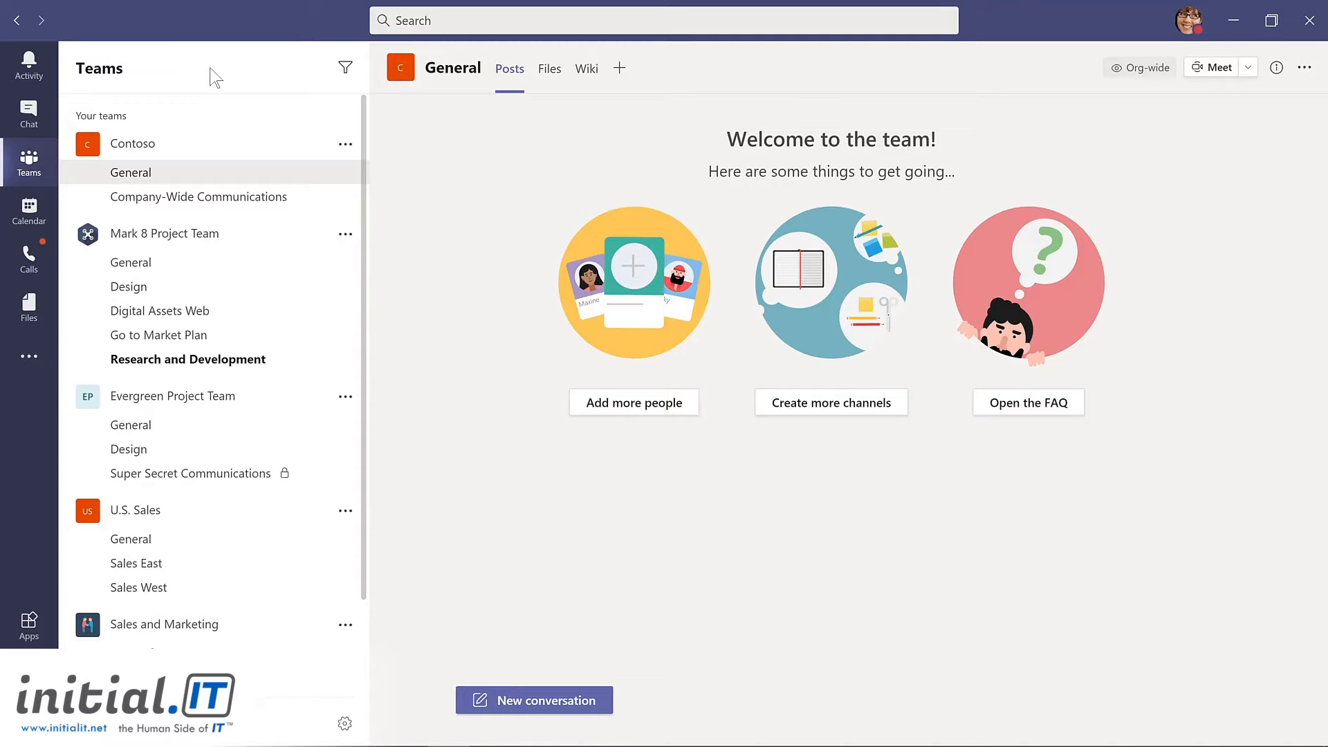
- Look up the keyboard shortcuts with the /keys command and close the list
key(ctrl+e)
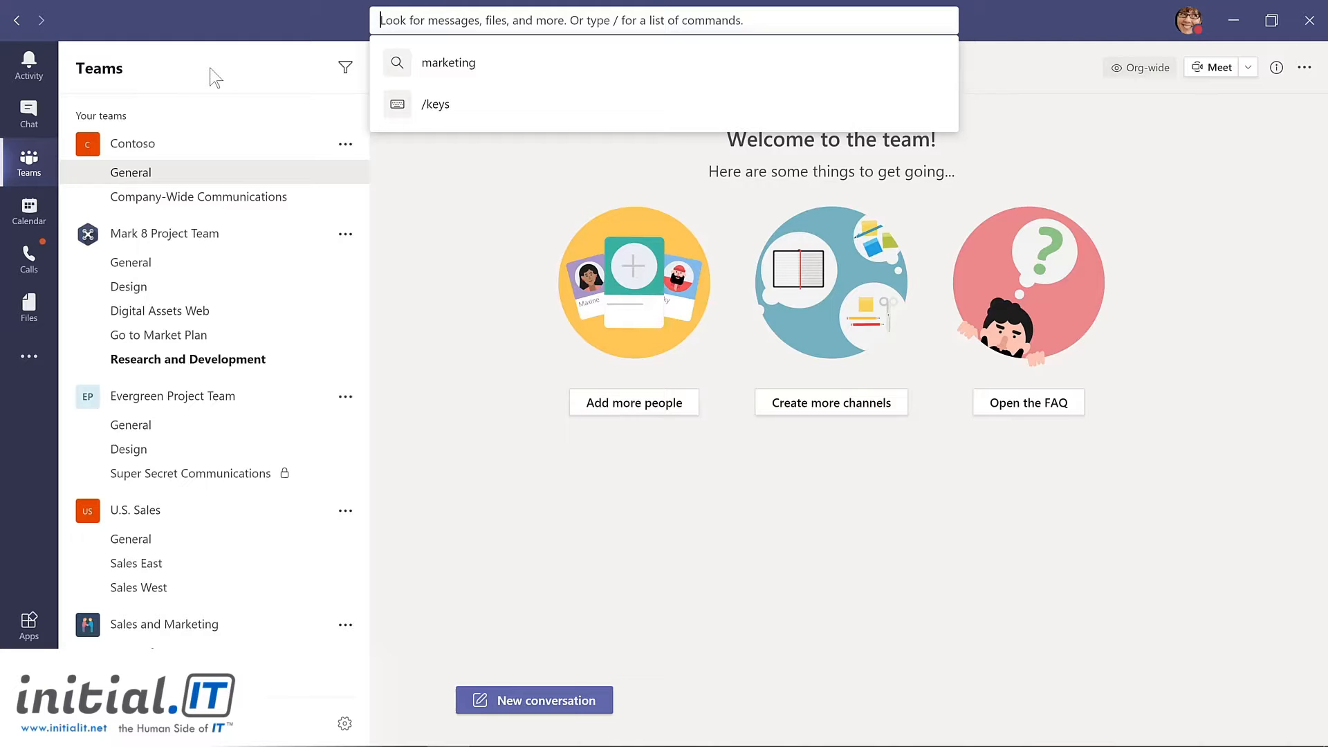
text(/keys)
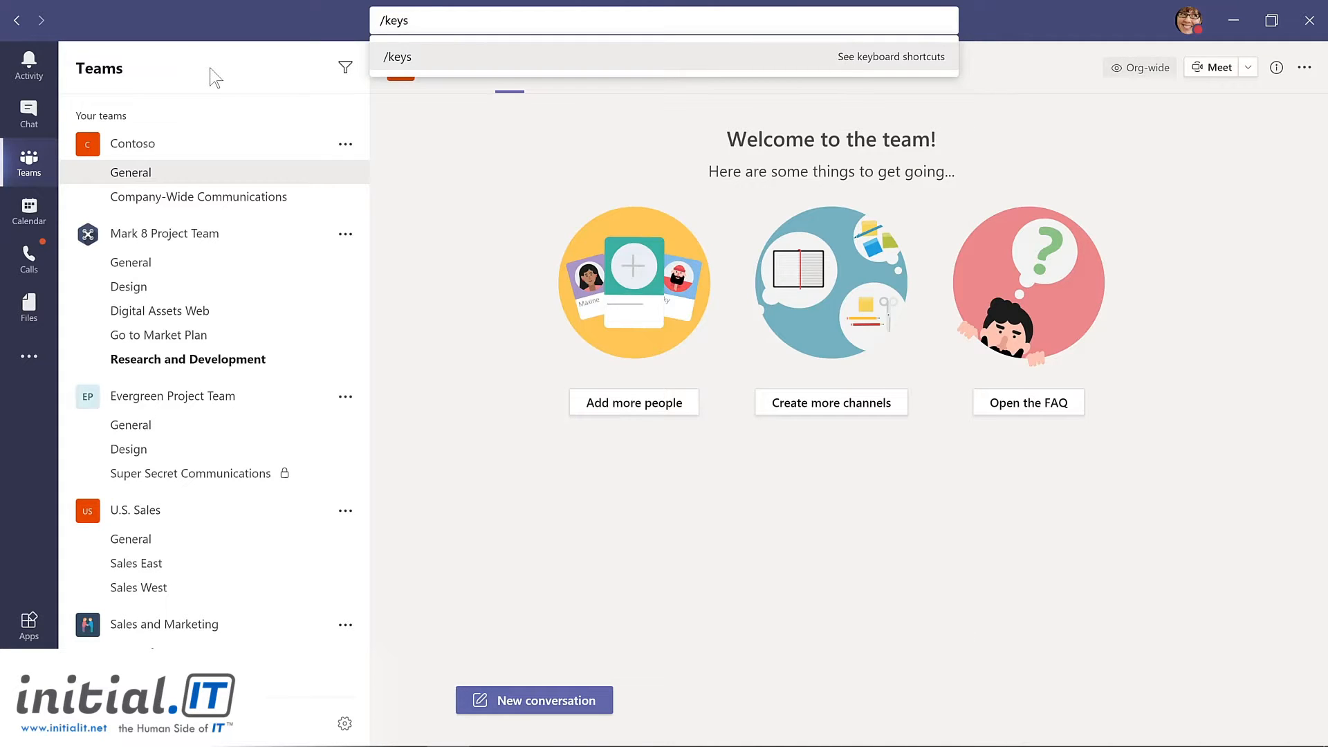
key(Return)
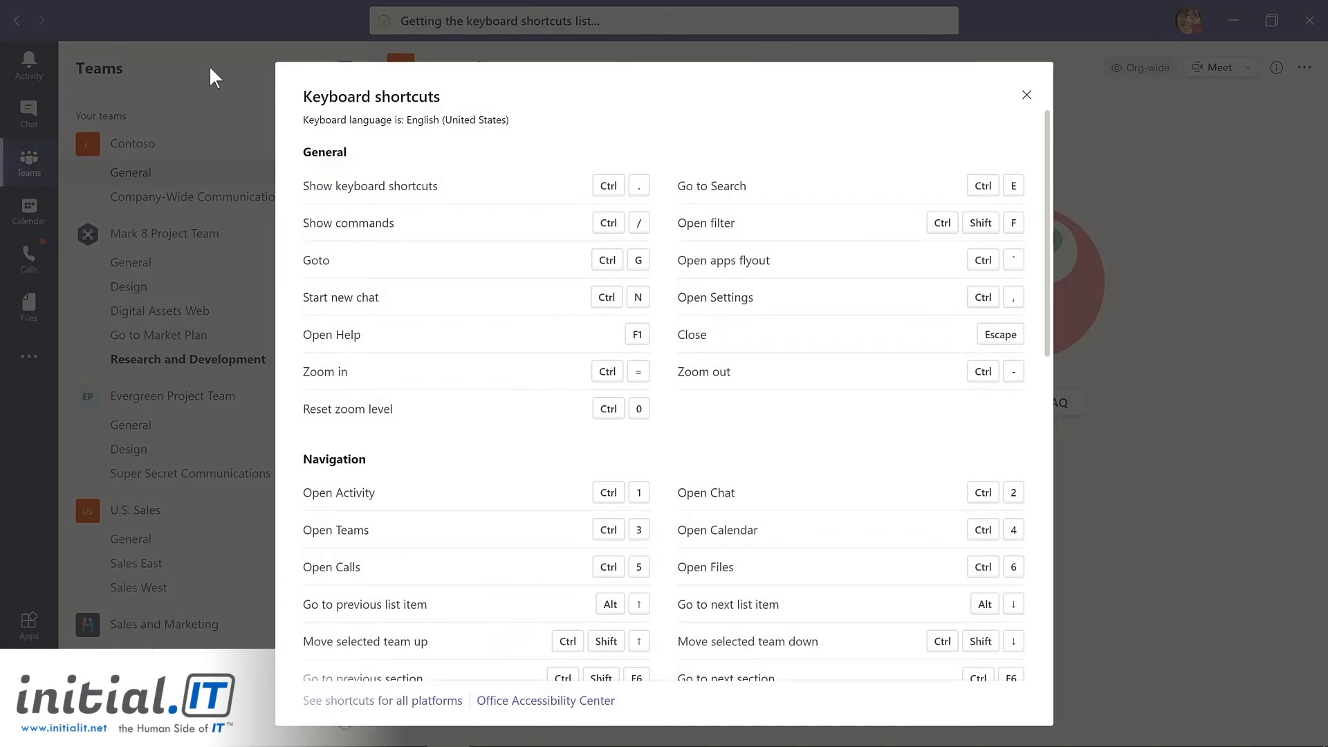
key(Escape)
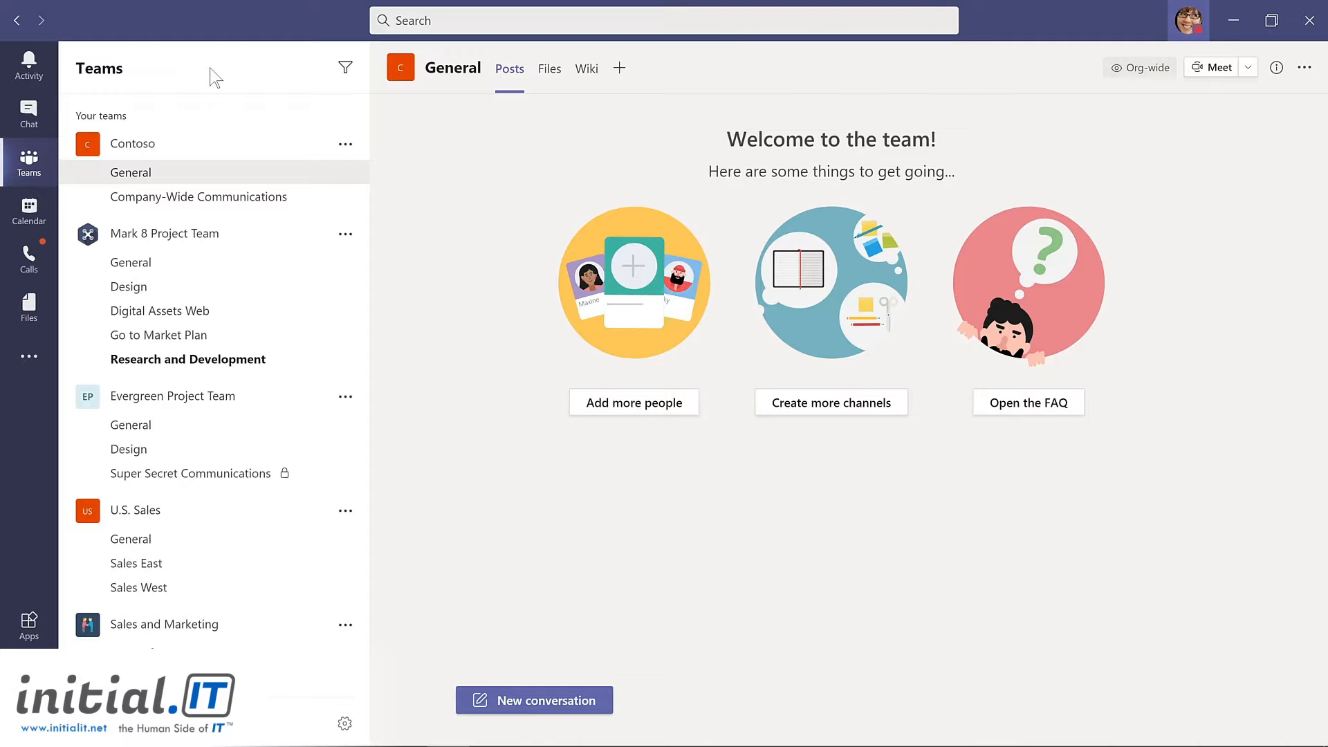
- Find the /whatsnew command among the slash commands and run it
key(ctrl+slash)
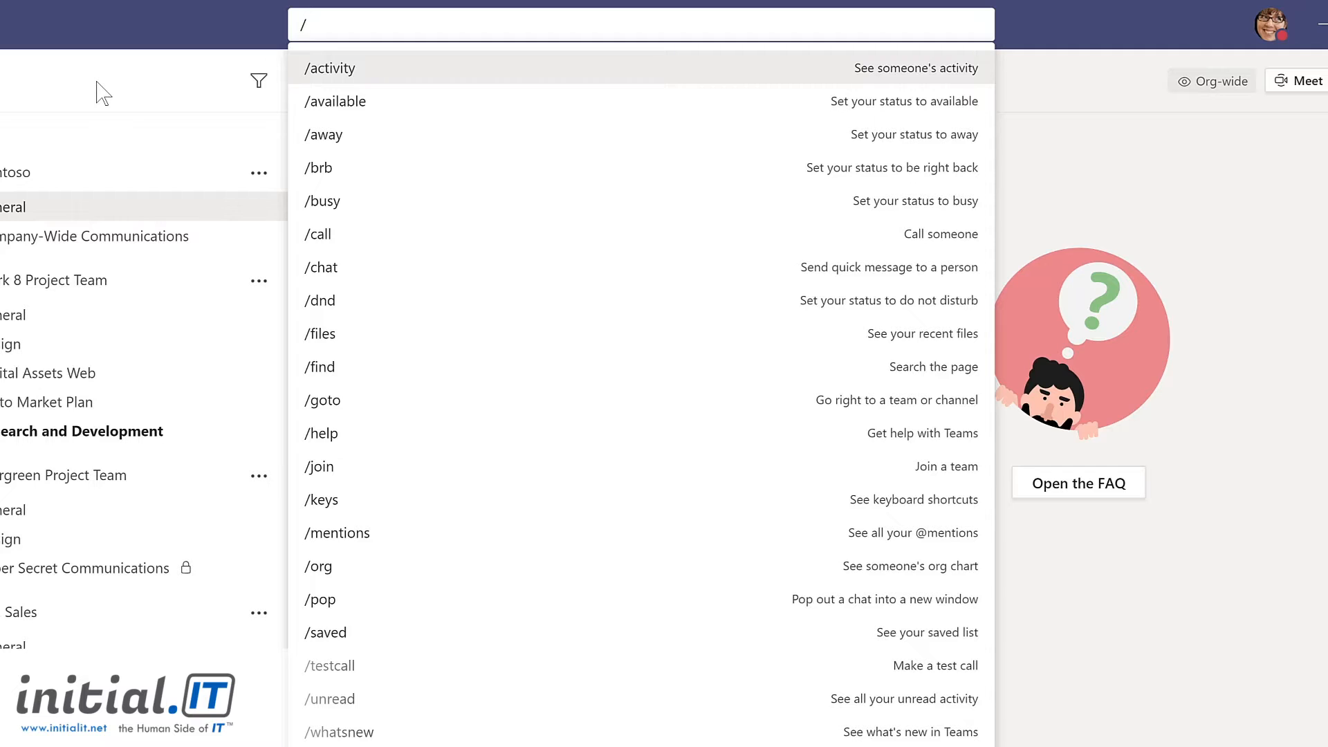
text(what)
click(350, 72)
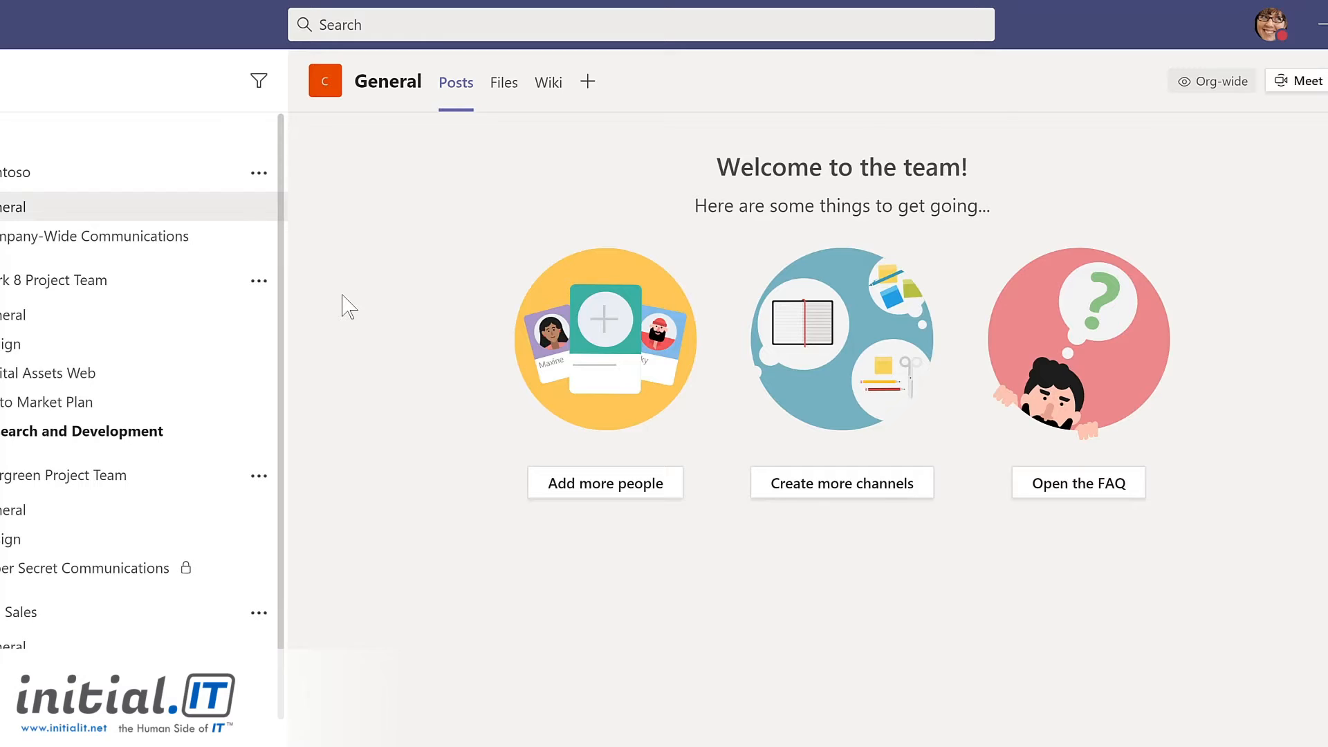
- Use the /files command to open the recent file Usability Testing Priorities.docx
key(ctrl+slash)
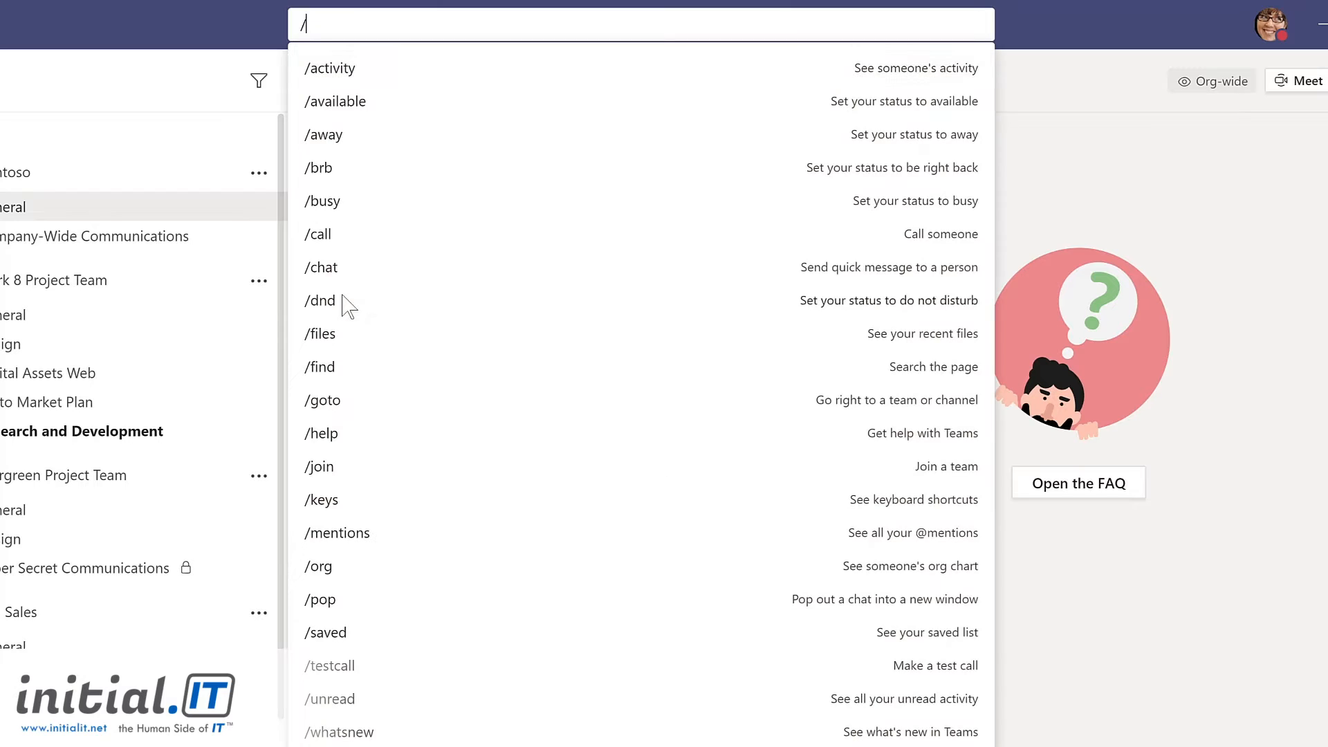
click(332, 337)
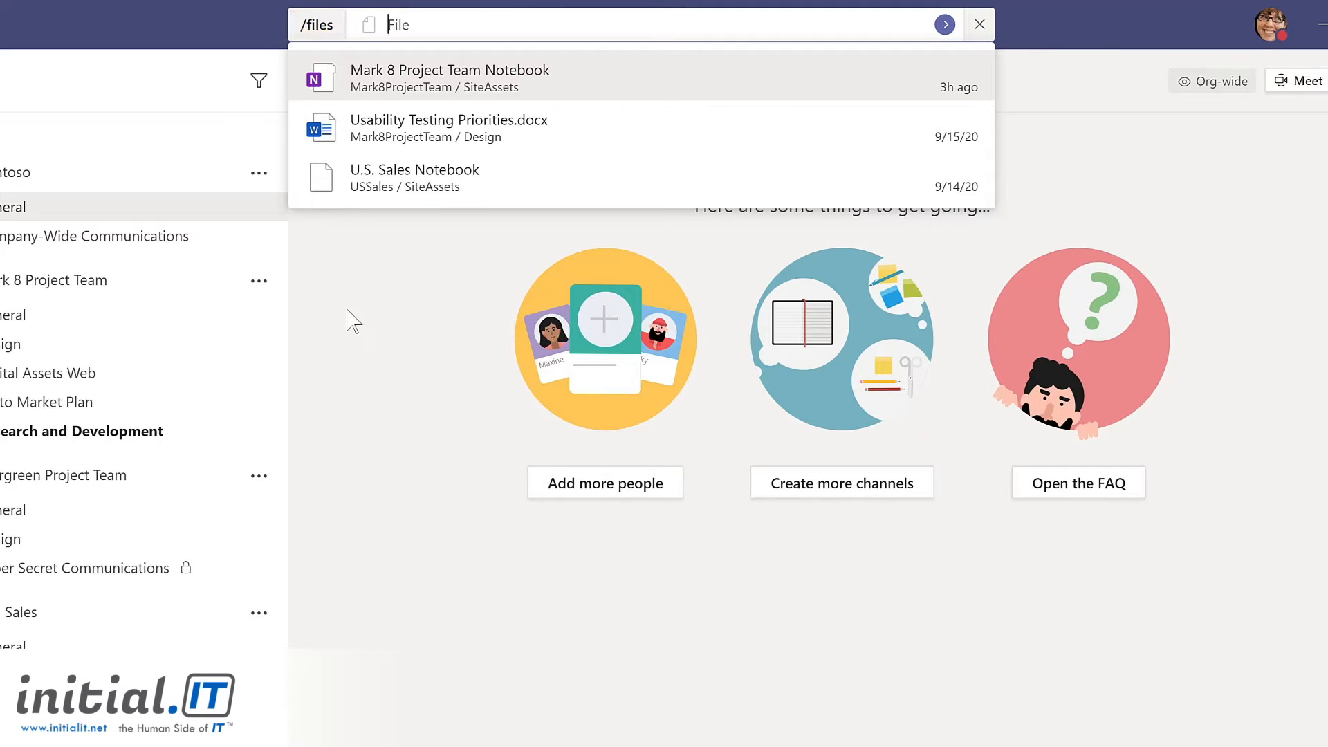
click(430, 137)
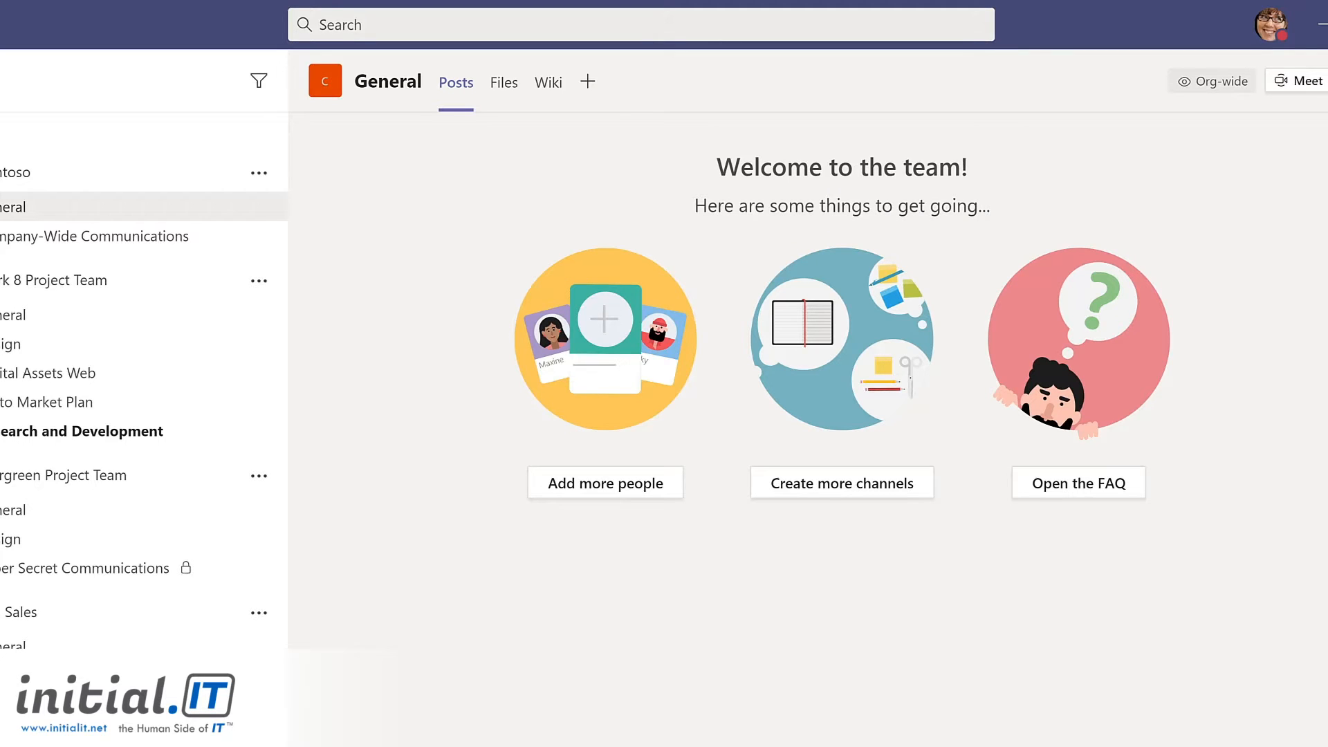
- Show the full list of available slash commands and close it
key(ctrl+slash)
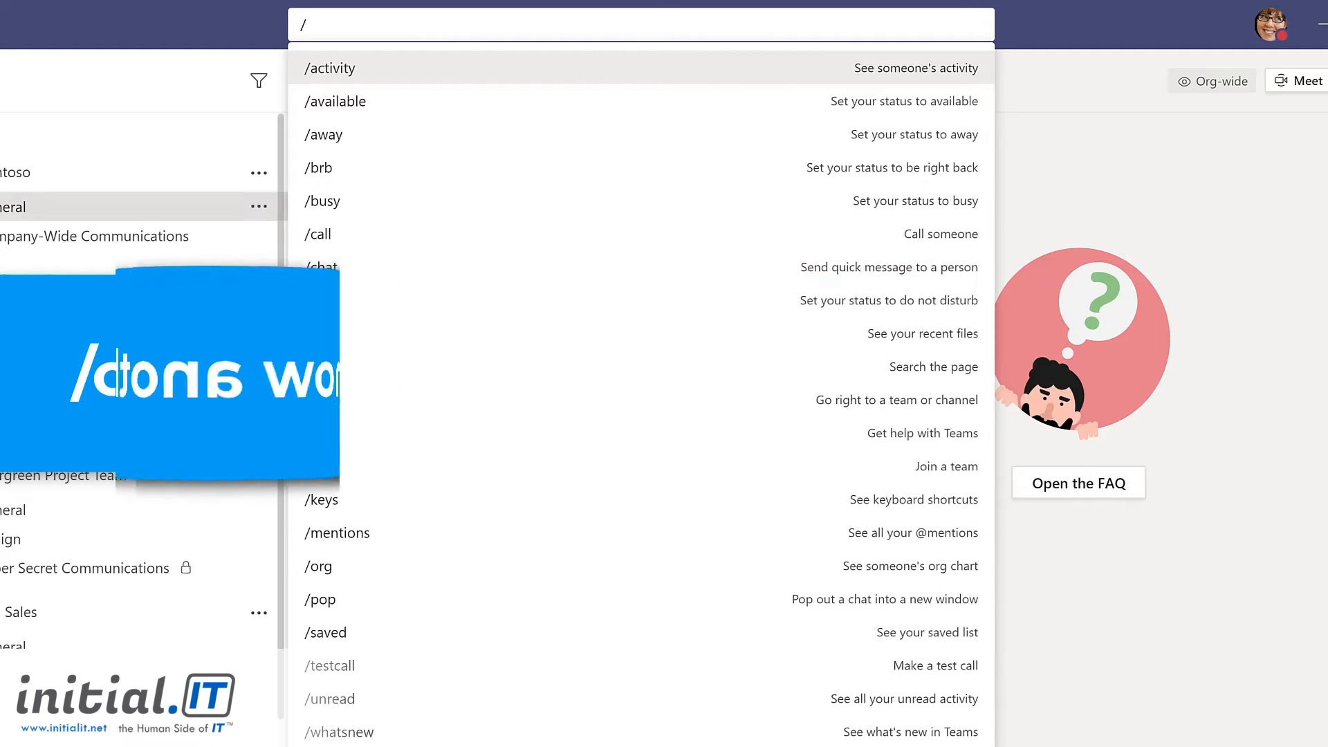
key(Escape)
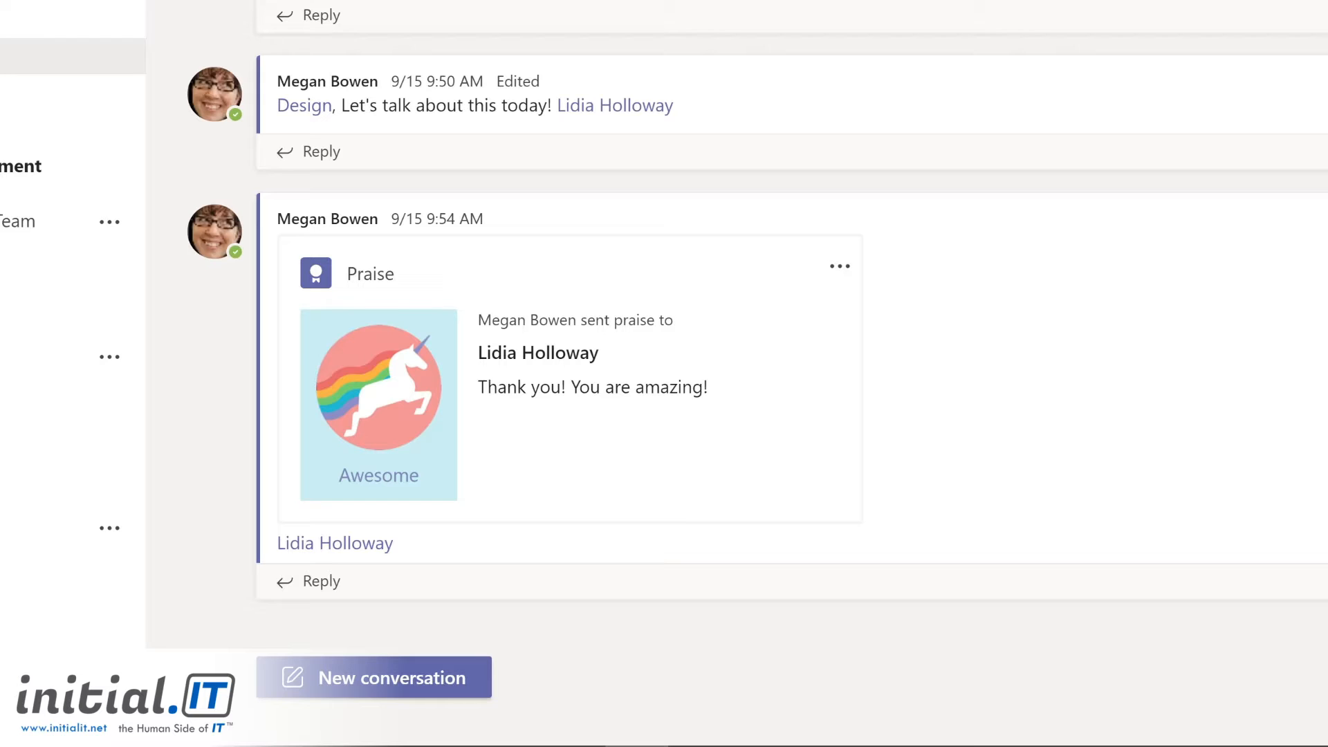
- Post a new conversation mentioning the first suggested colleague, followed by ", please share an update on your conversation with the sales team."
click(389, 666)
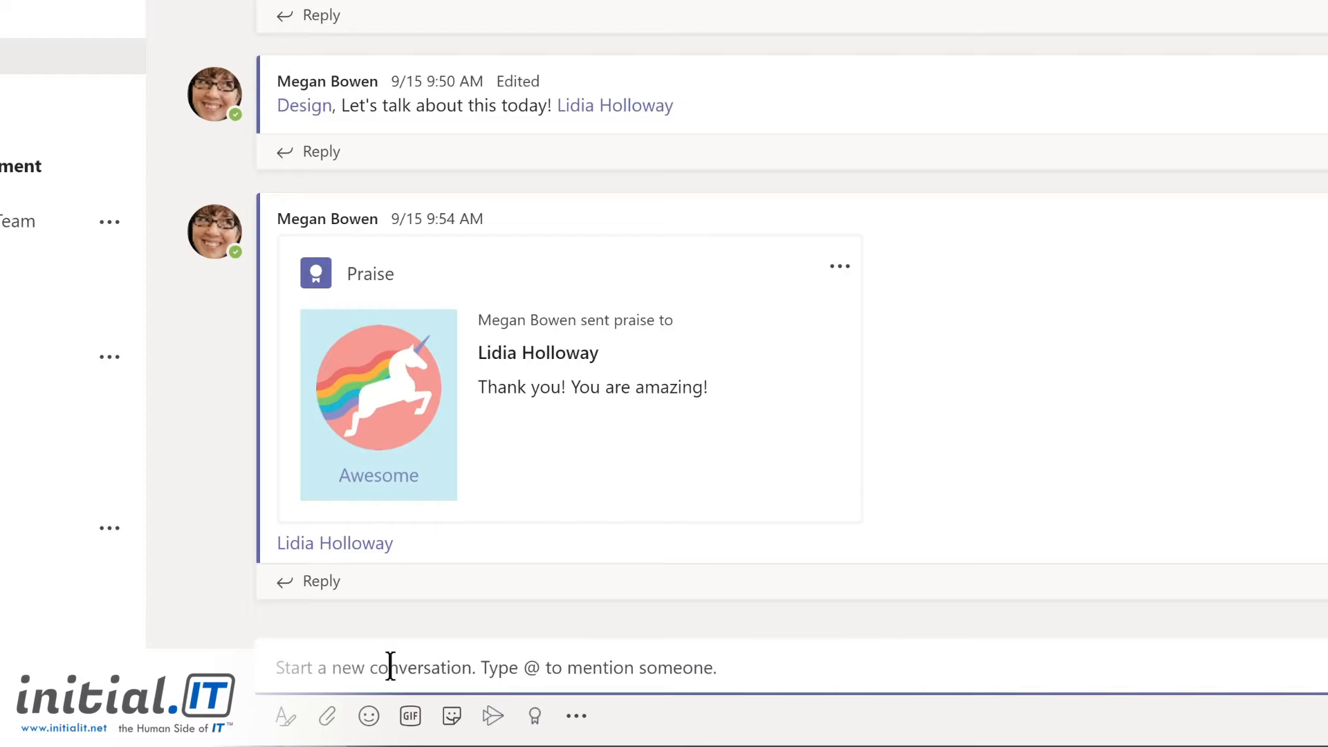
text(@)
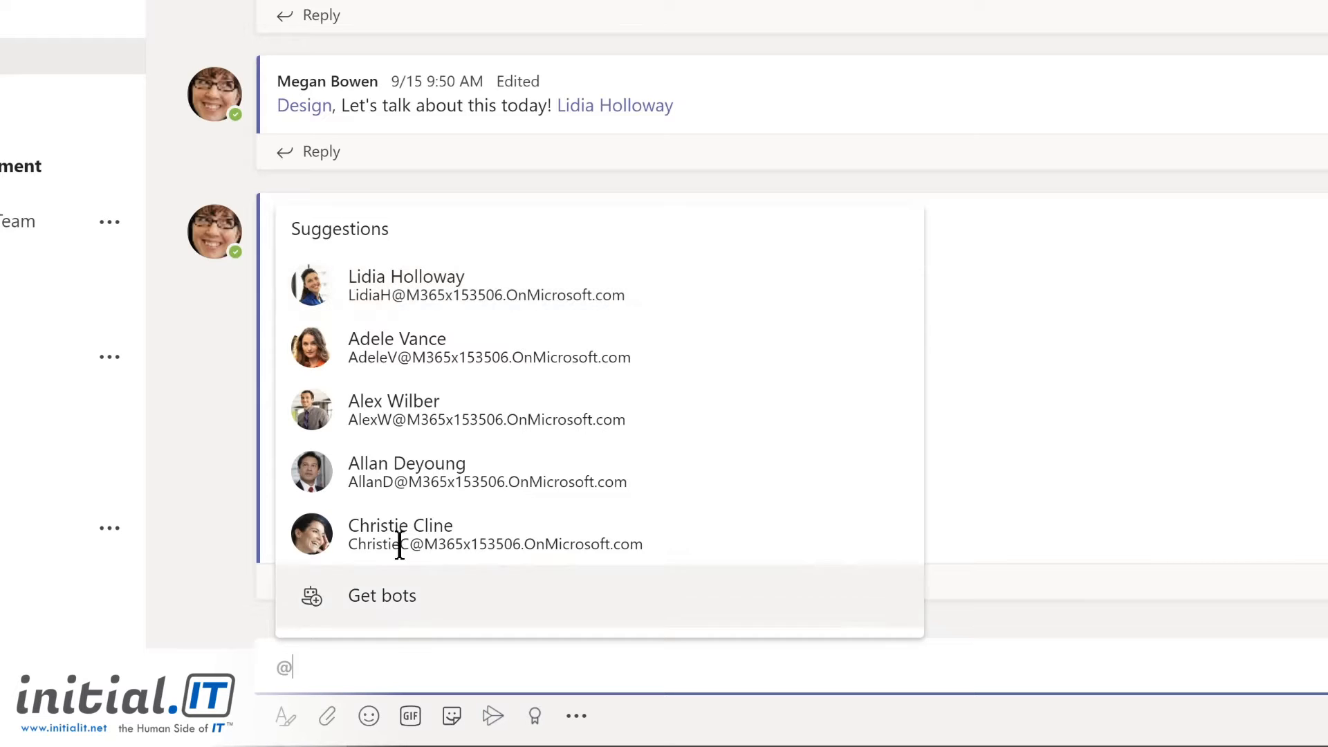
click(396, 302)
text(,)
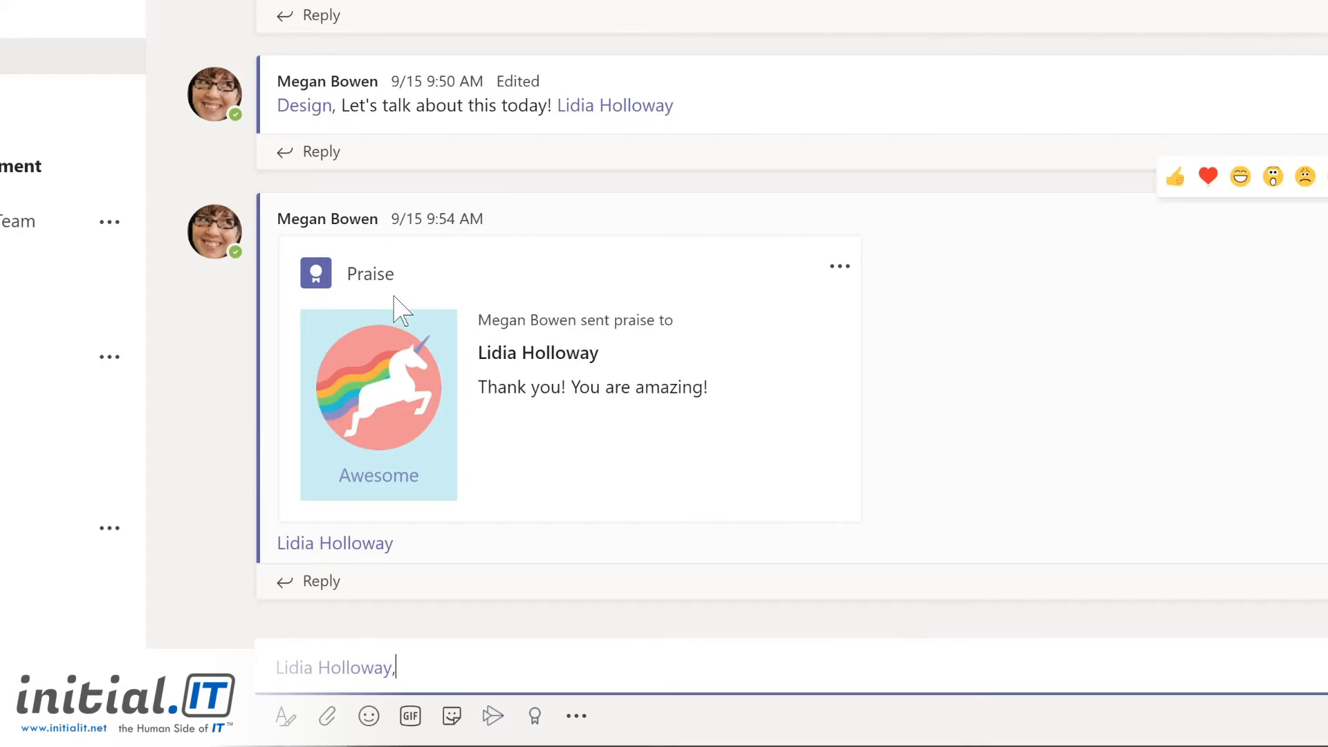
text( please share an update on your conversation with the sales team.)
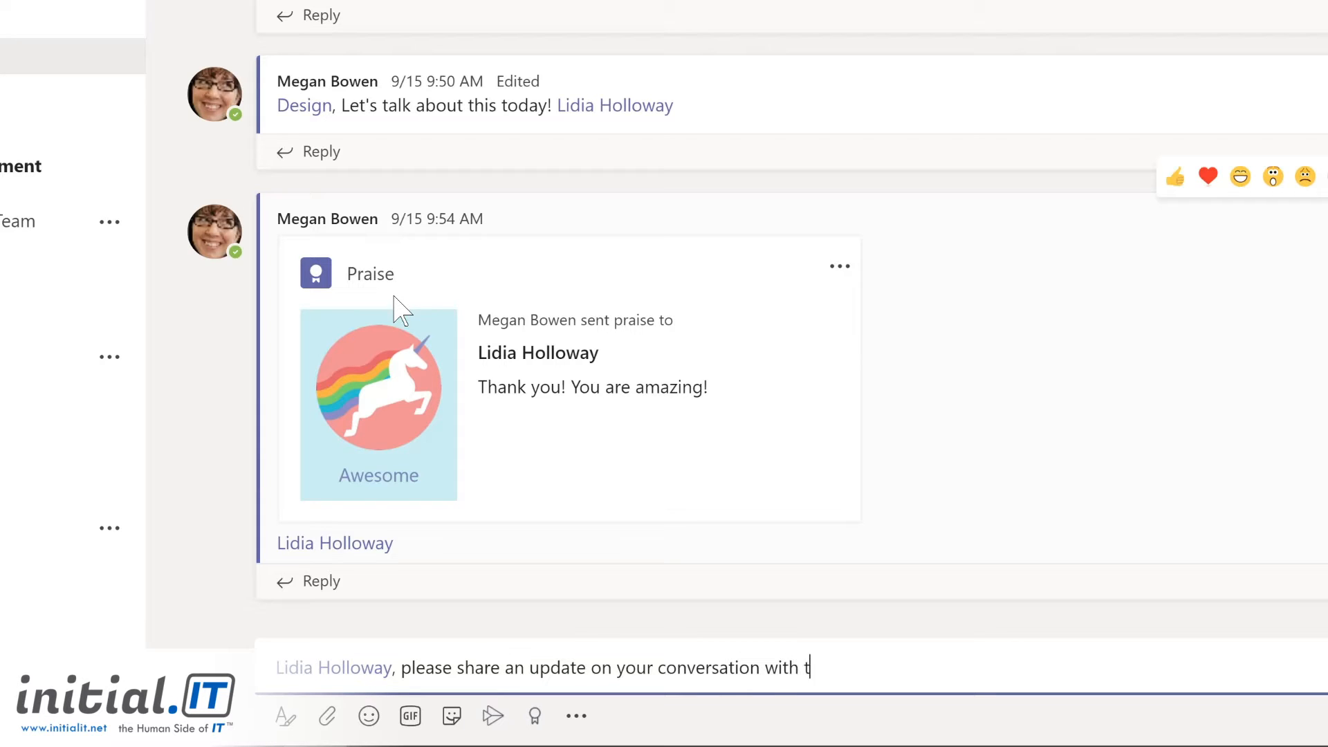
key(Return)
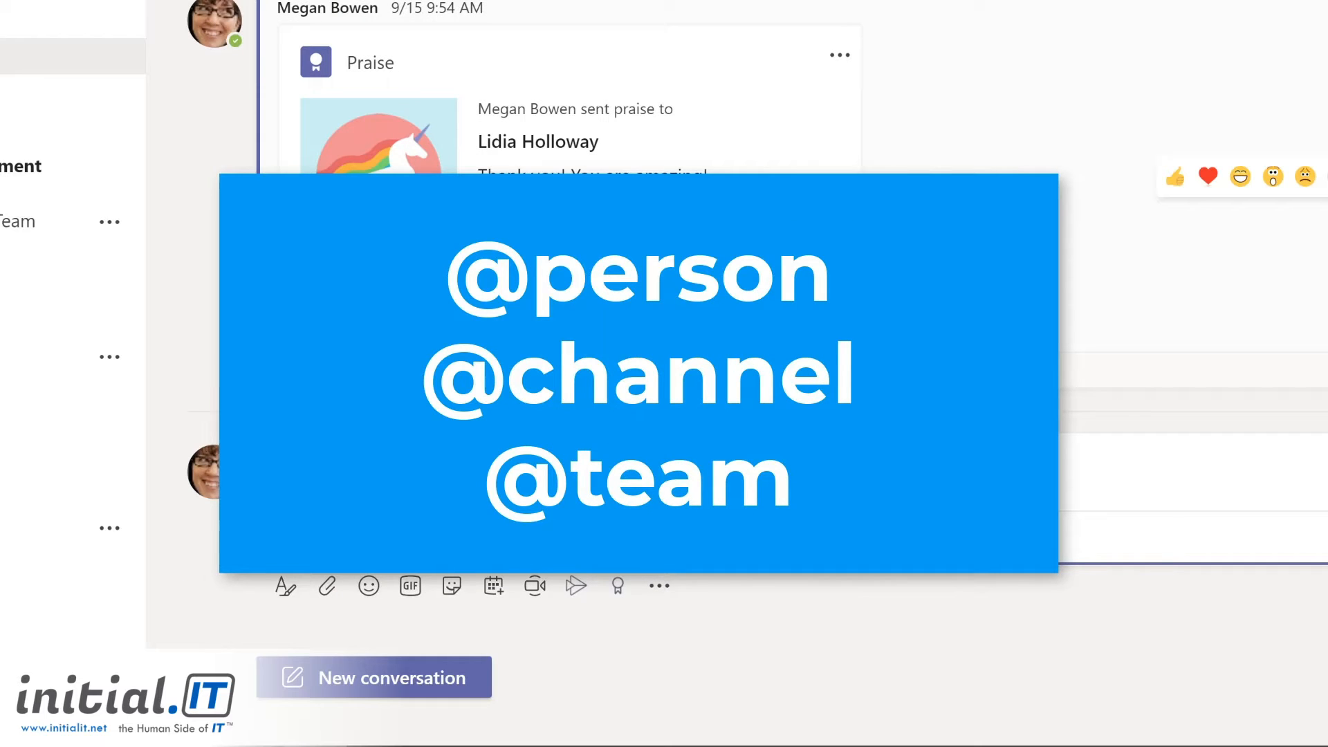
- Post another conversation mentioning the Design channel, followed by ", I'm so excited about our team retreat tomorrow!"
click(406, 676)
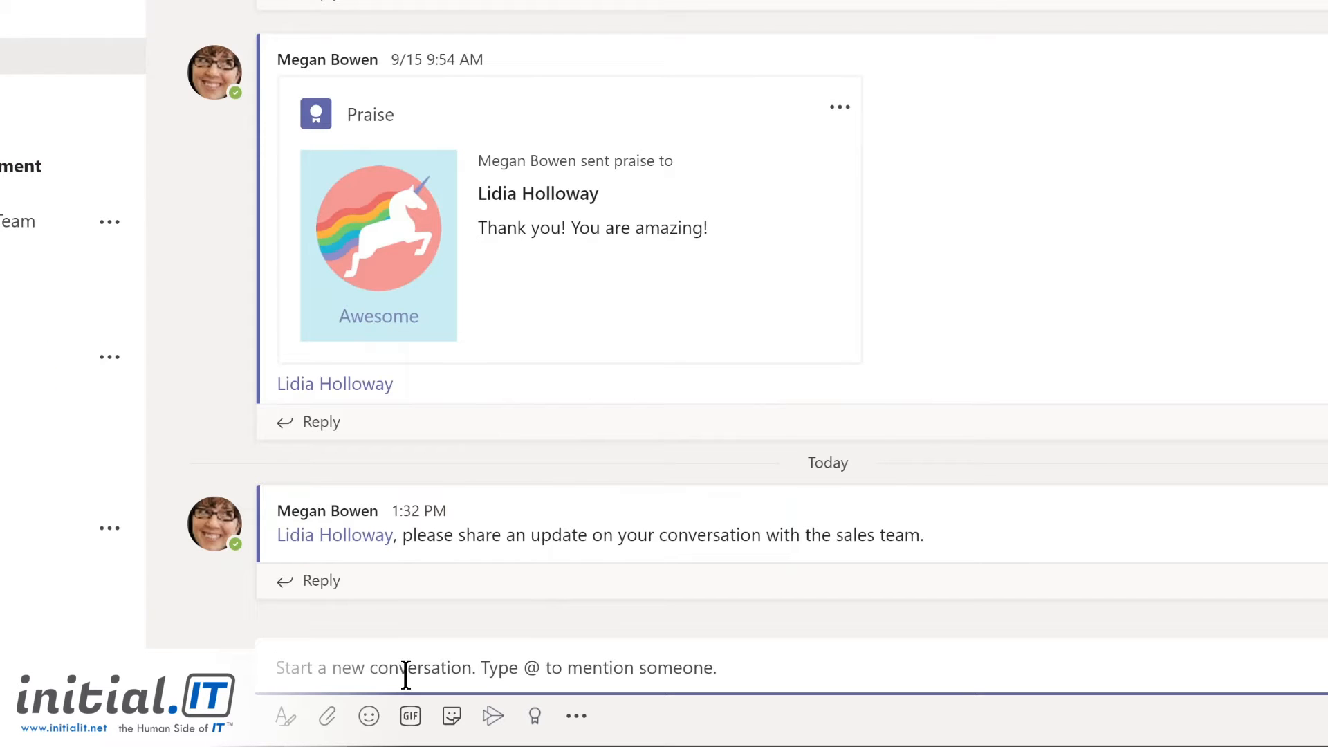
text(@De)
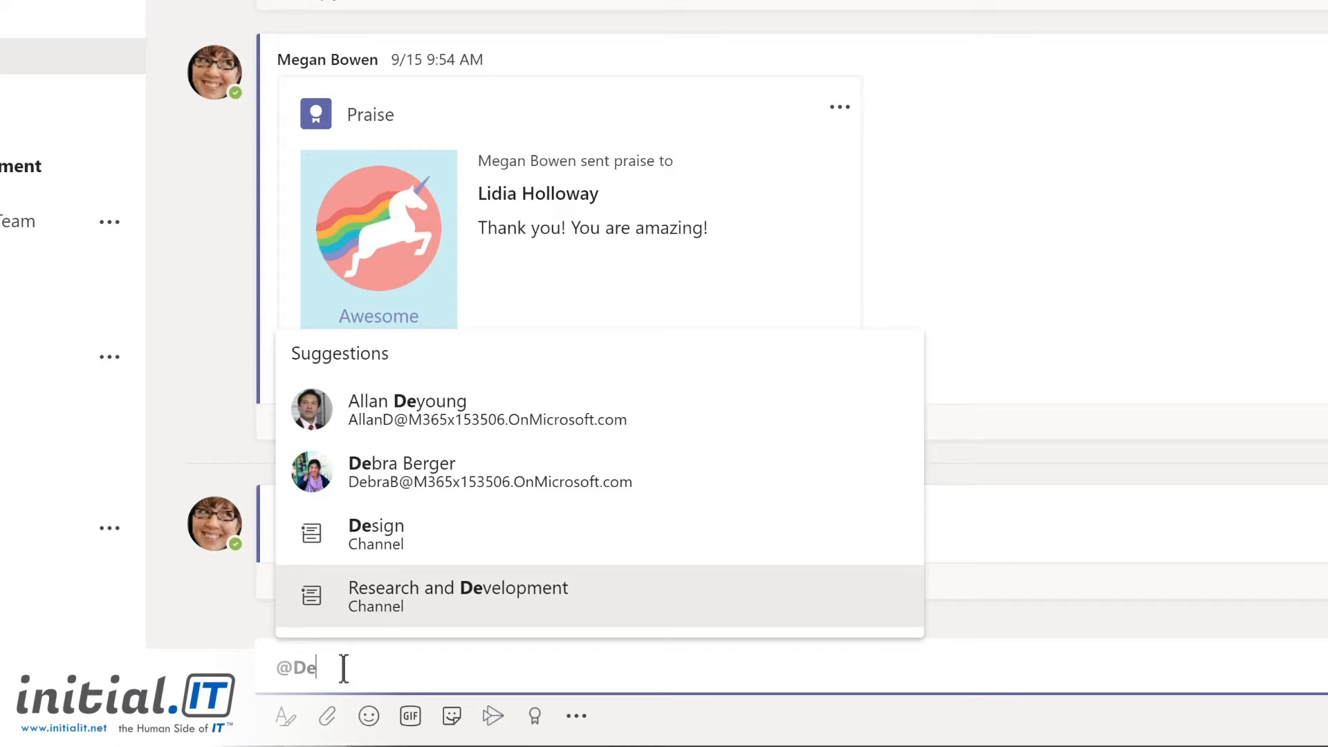
click(378, 536)
text(, I'm so excited about our team retreat tomorrow!)
key(Return)
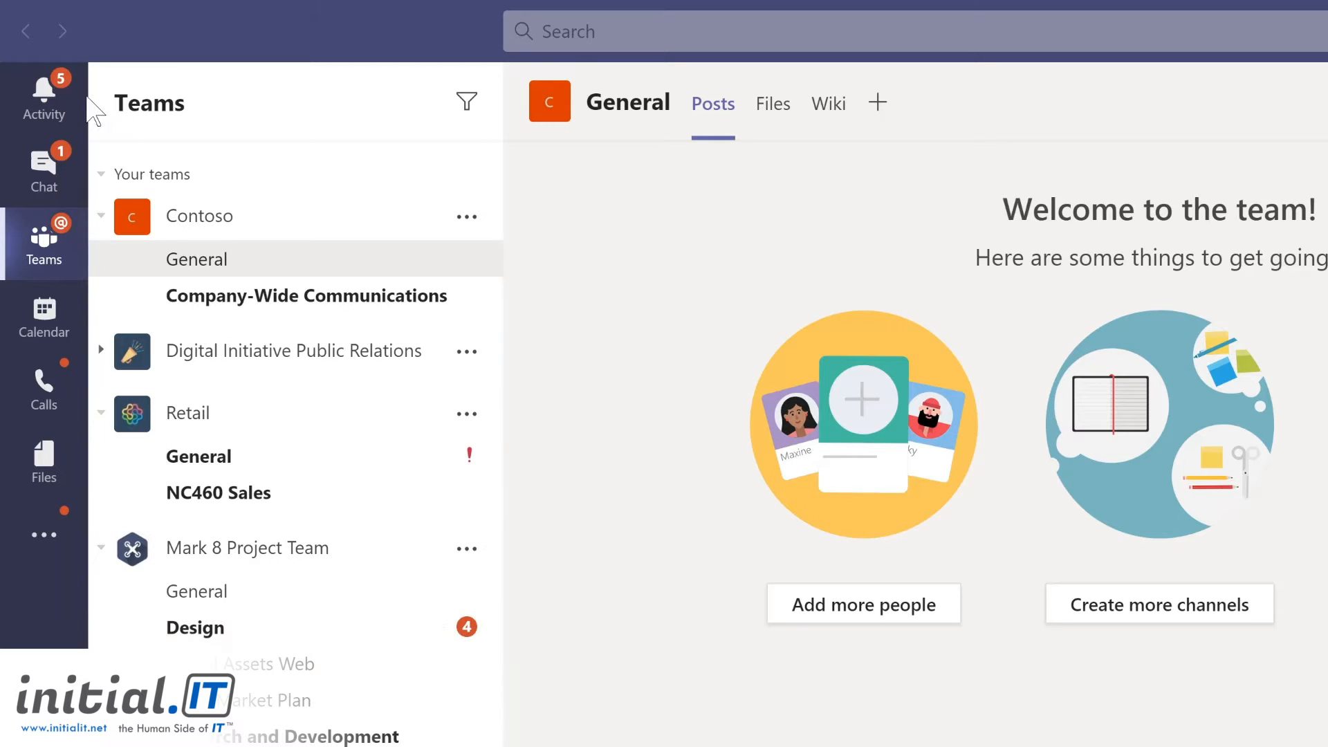
- Check the activity feed and reply to the Design retreat post: "Yay! I'm looking forward to working with the", ending with a Mark 8 Project Team mention
click(48, 95)
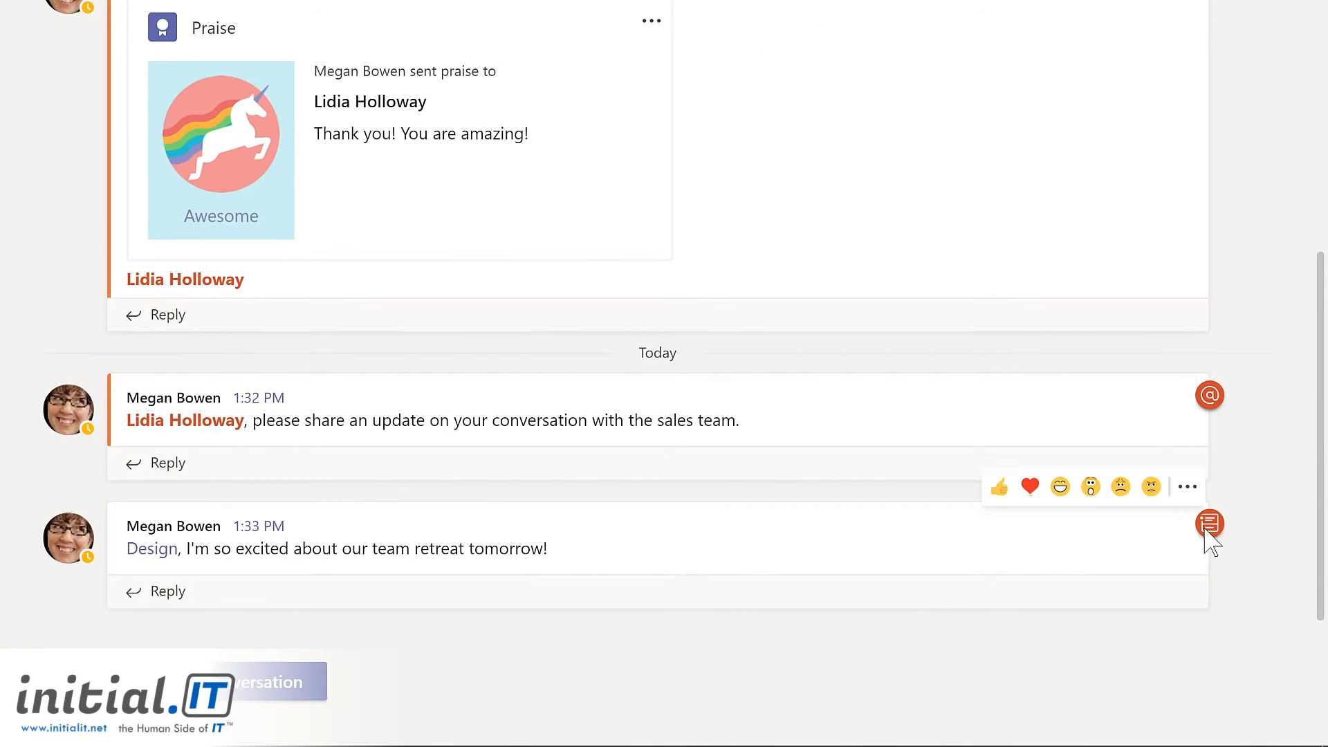
mouse_move(1206, 533)
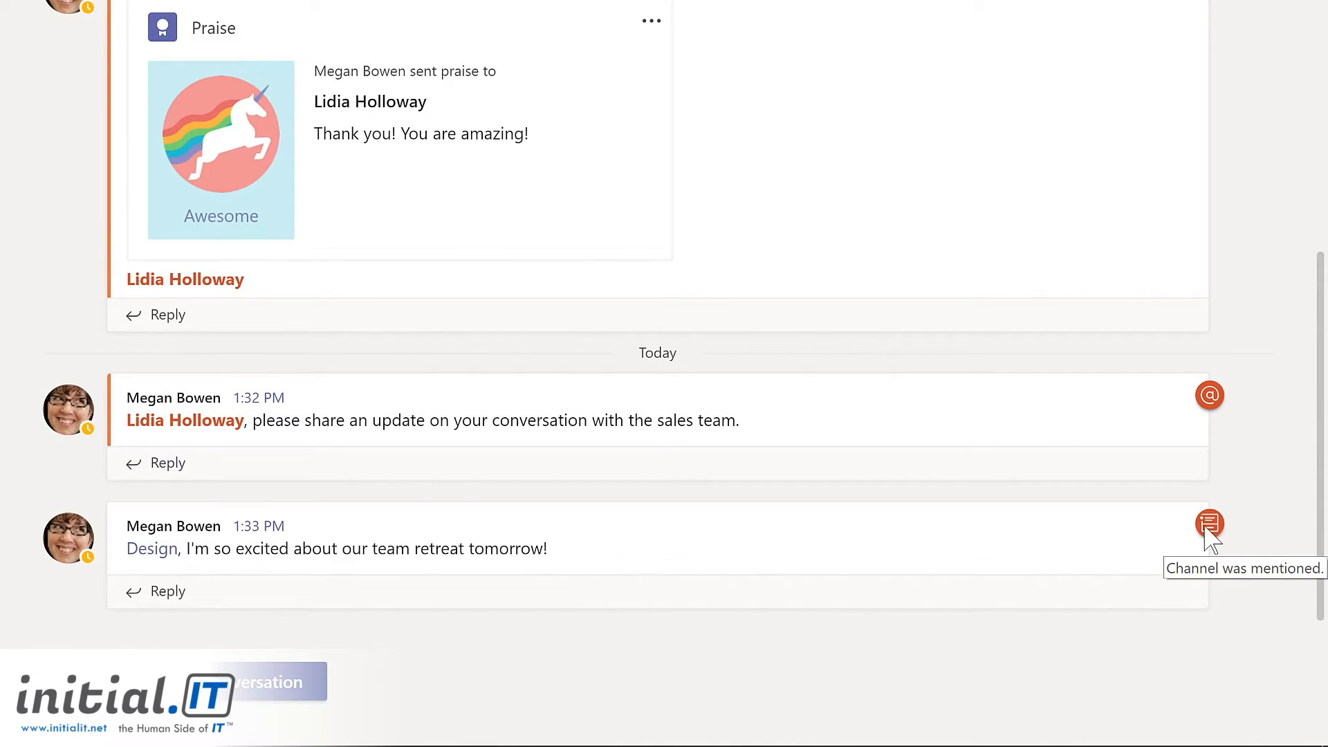
click(157, 596)
text(Ya)
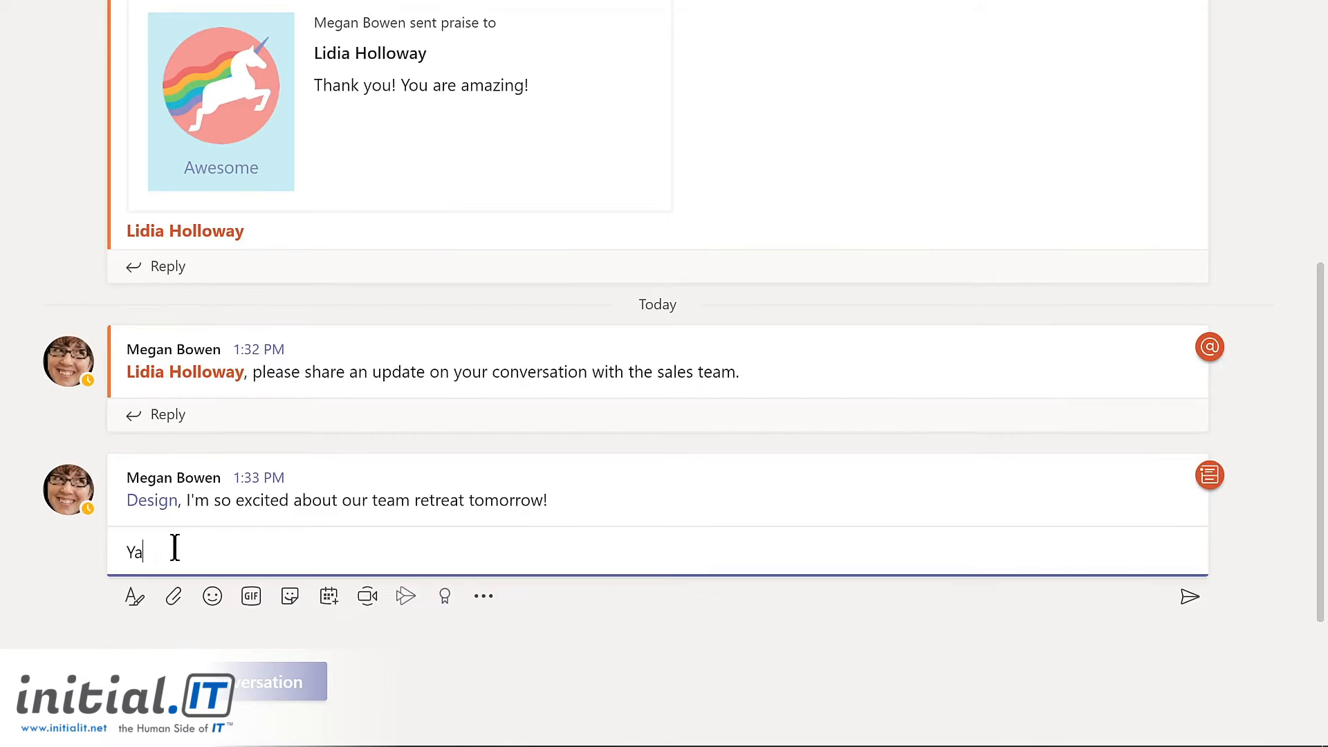
text(y! I'm looking forward to working with the @m)
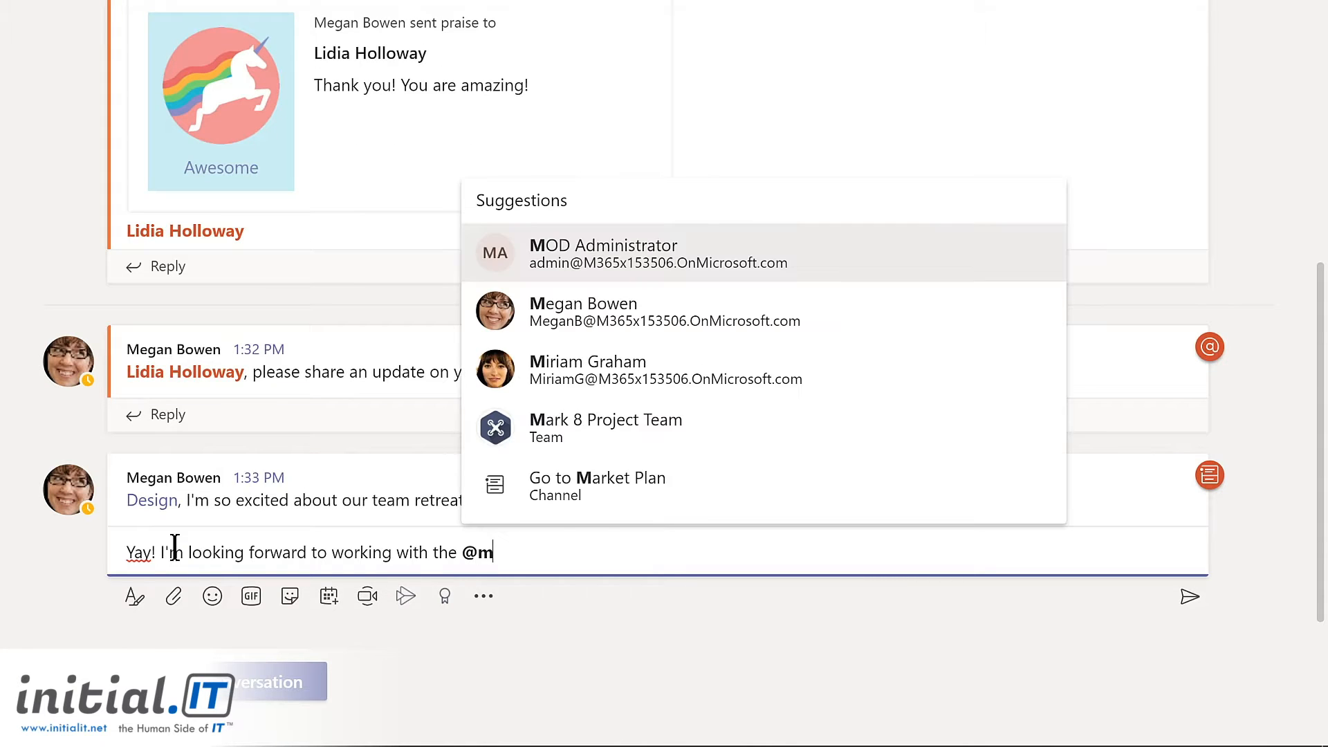
click(602, 424)
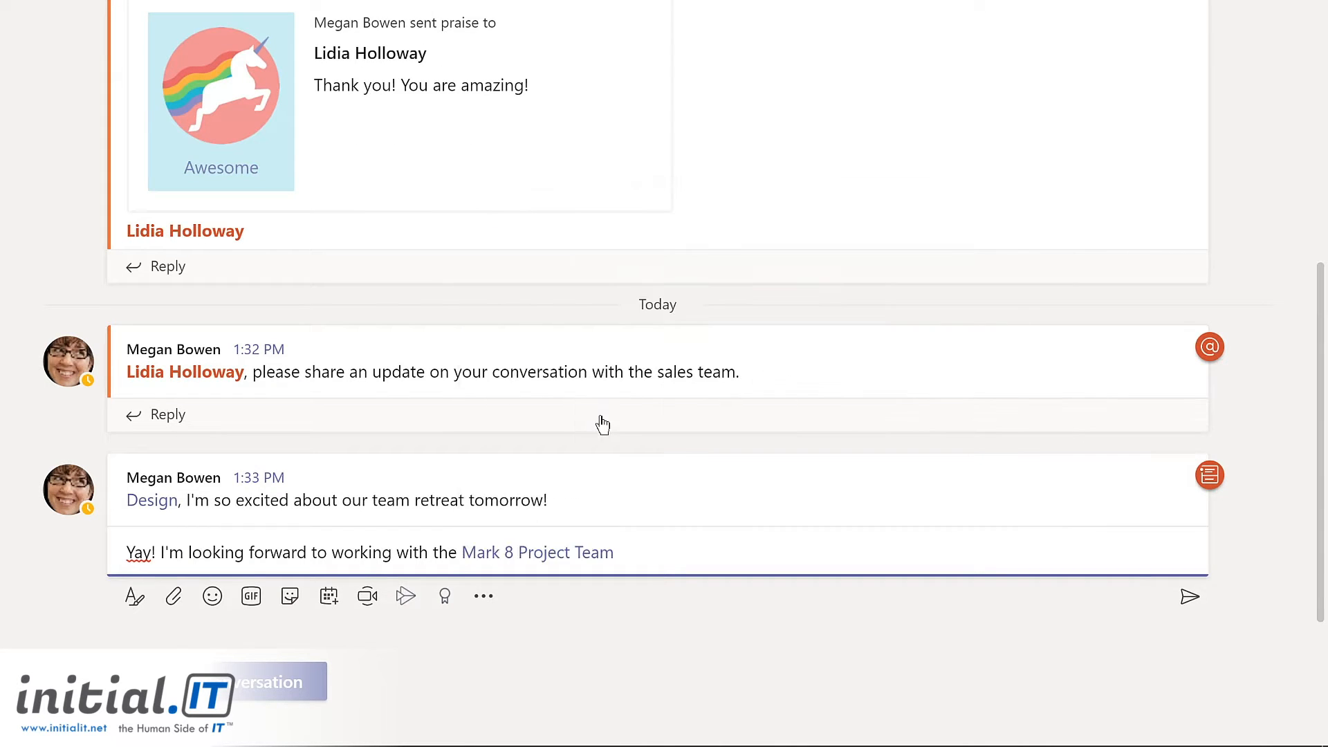
key(Return)
mouse_move(1212, 484)
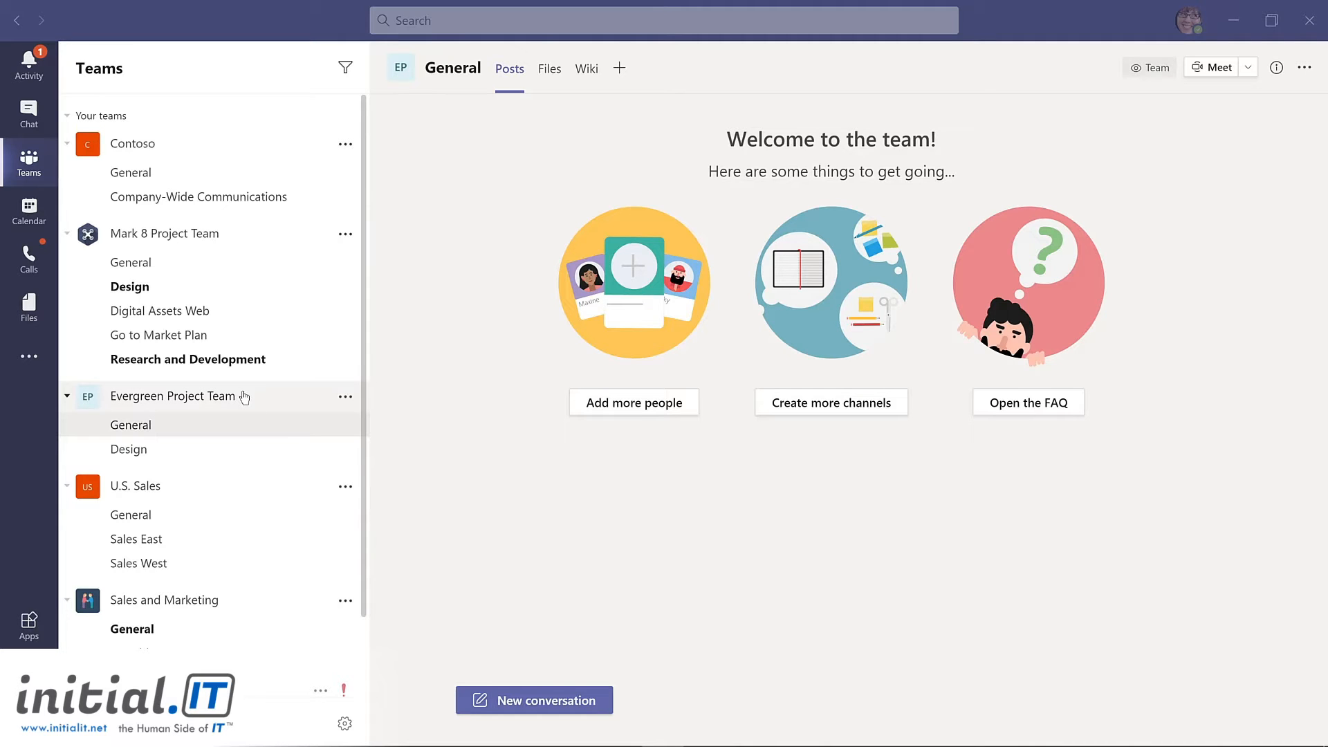
- Rename the Evergreen Project Team as "Evergreen LMS Project Team"
click(345, 398)
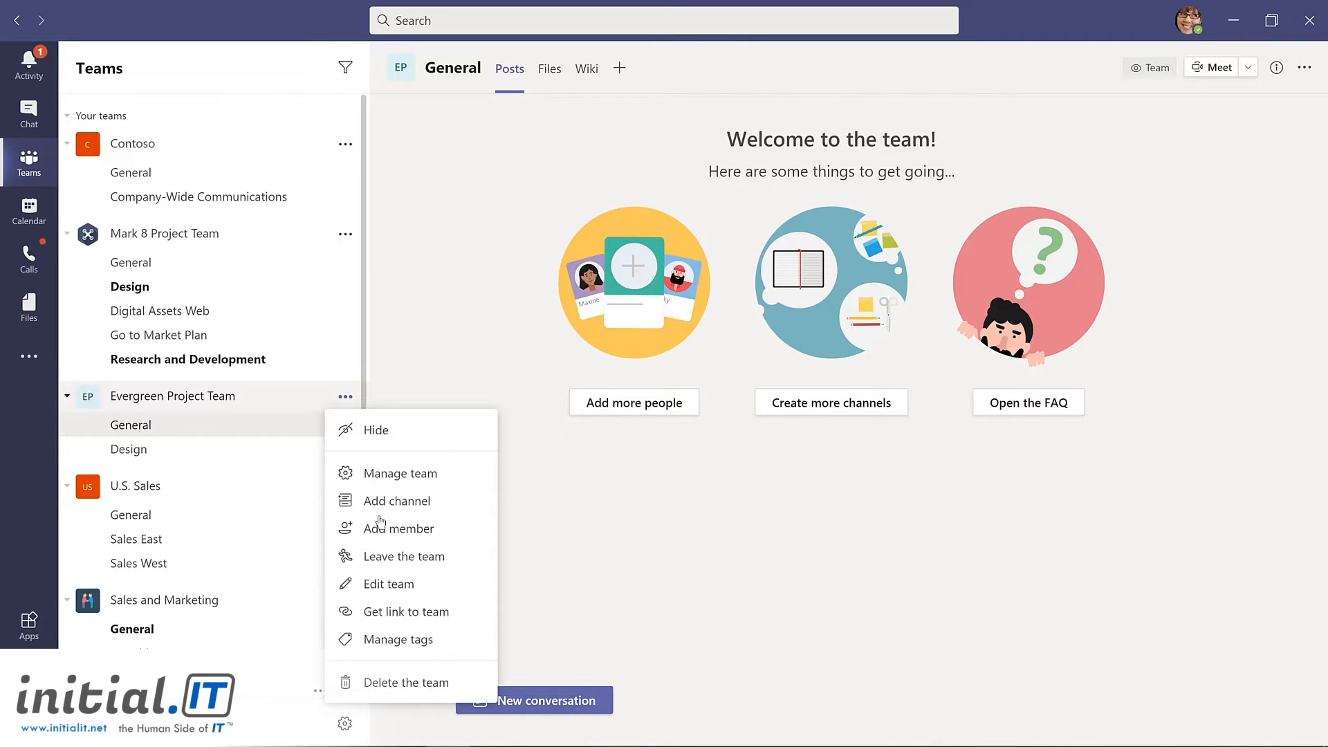
click(377, 588)
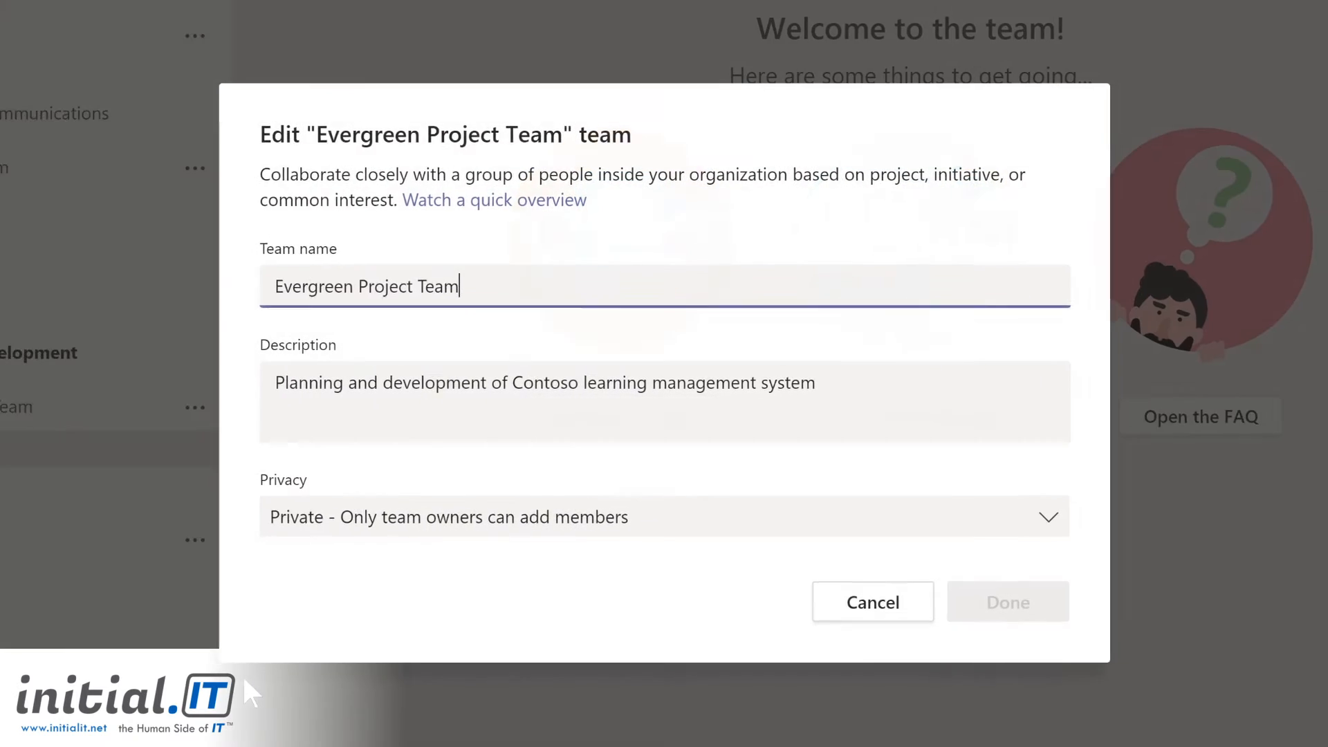
click(353, 287)
text(LMS Project Team)
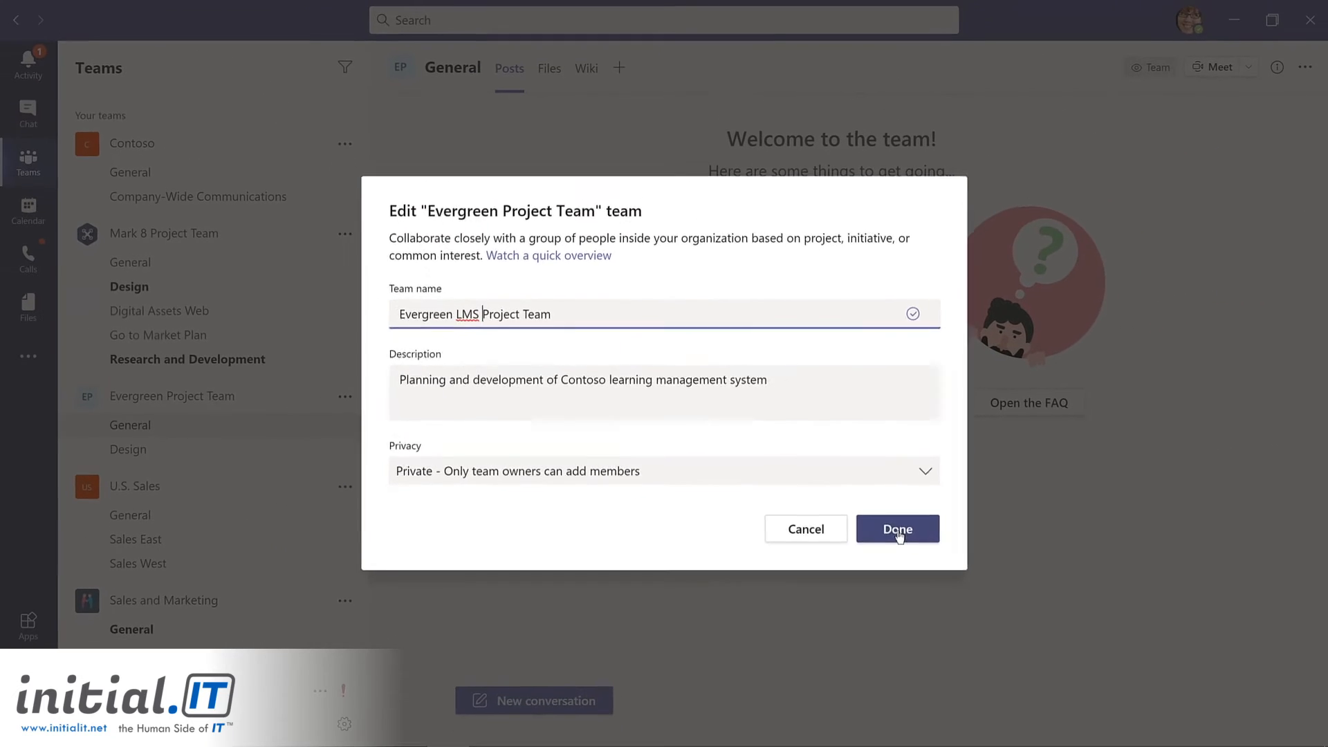
click(965, 581)
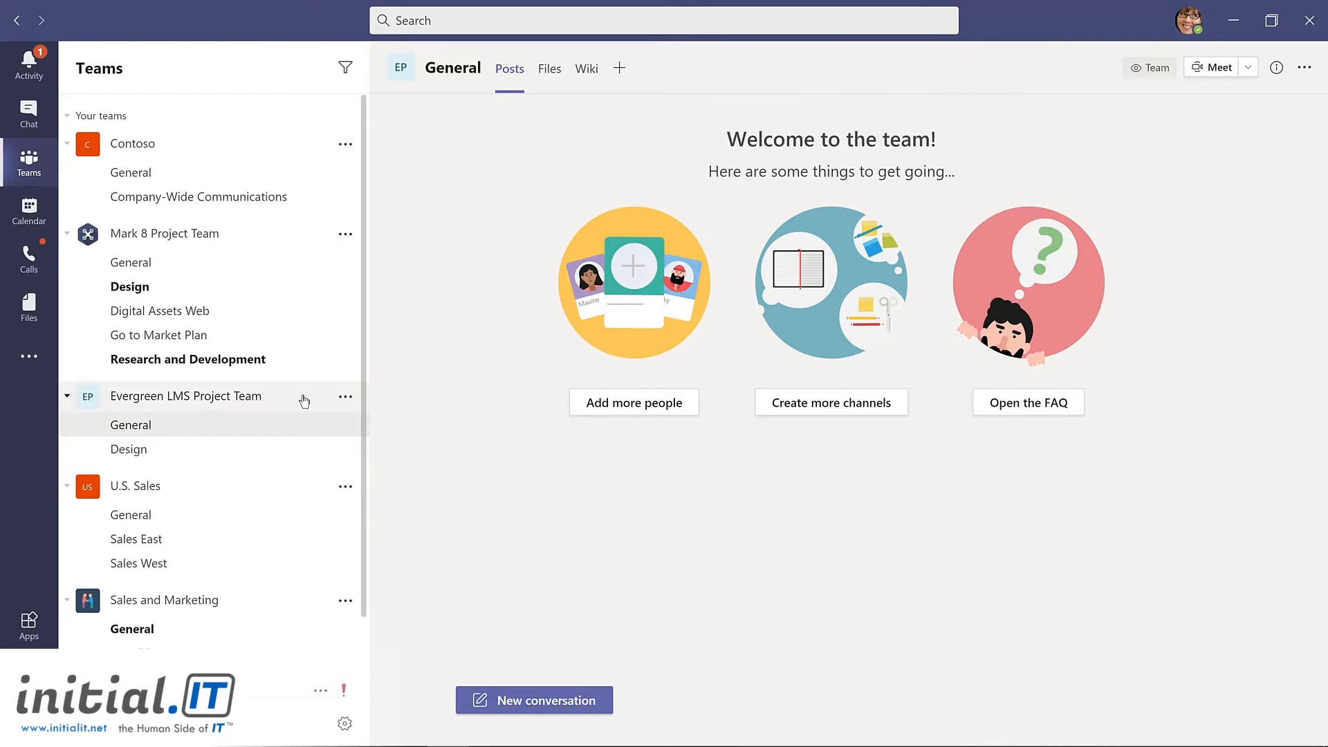
- Add the suggested Product Manager as a member through the Evergreen LMS Project Team's management page
click(344, 397)
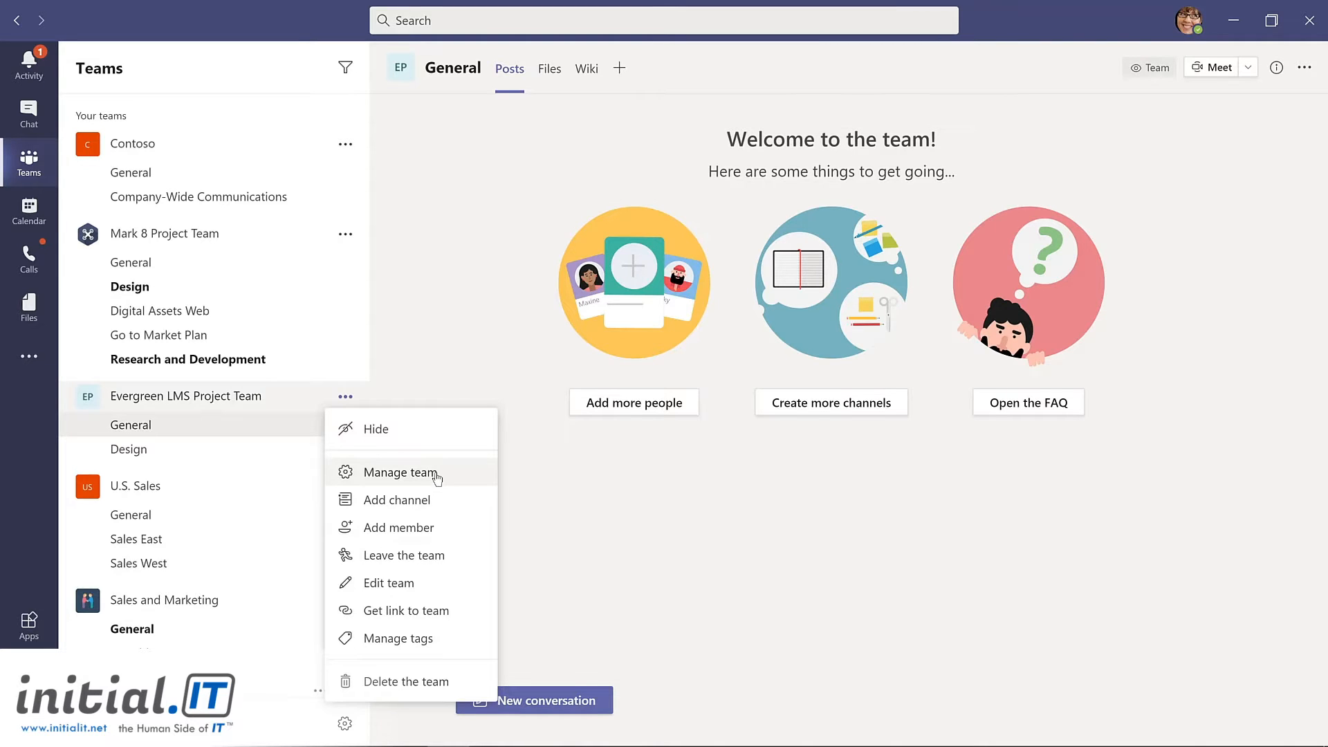
click(401, 472)
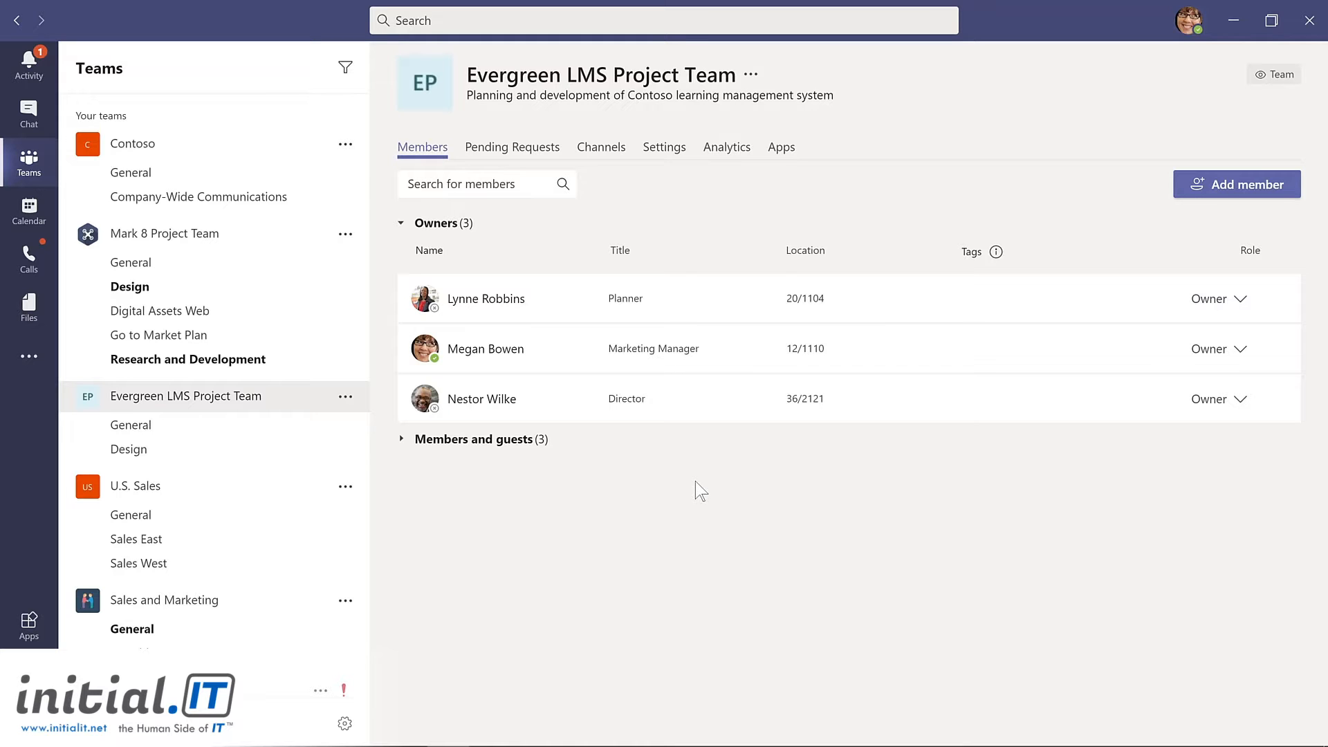
click(1237, 186)
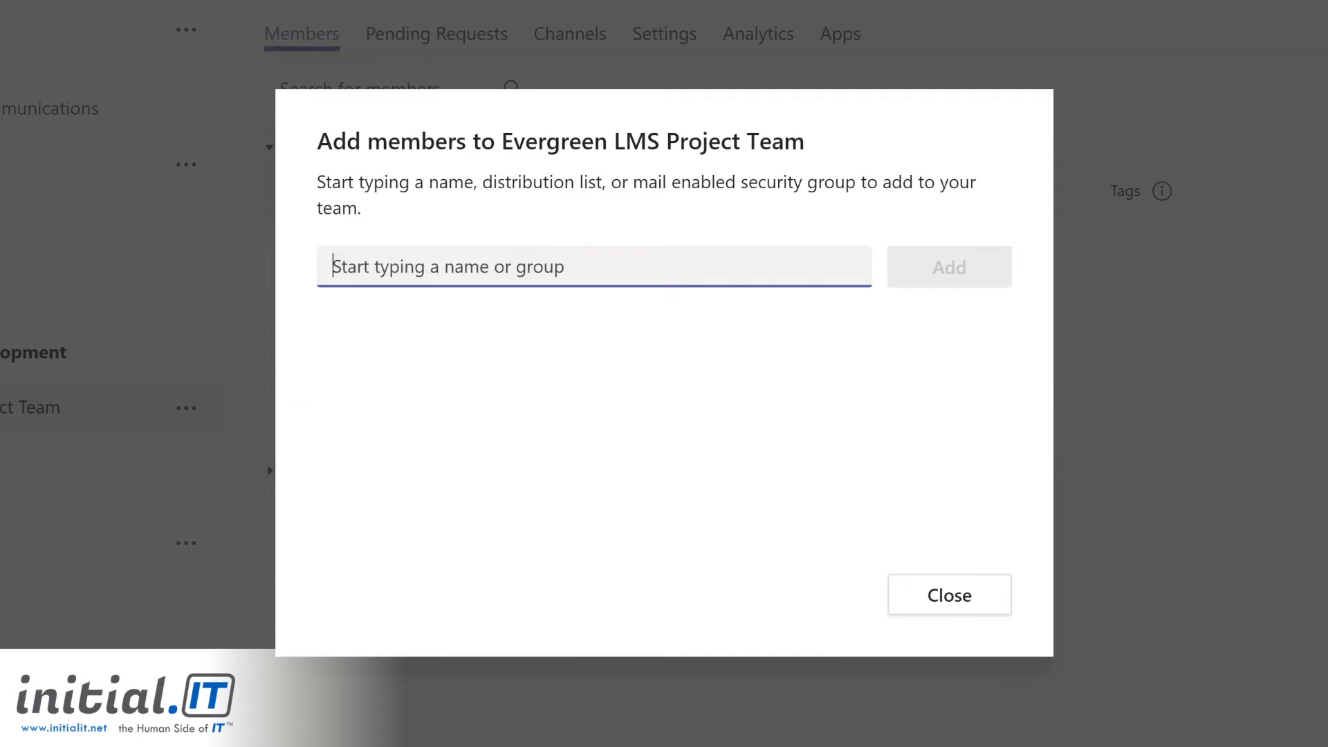
text(lid)
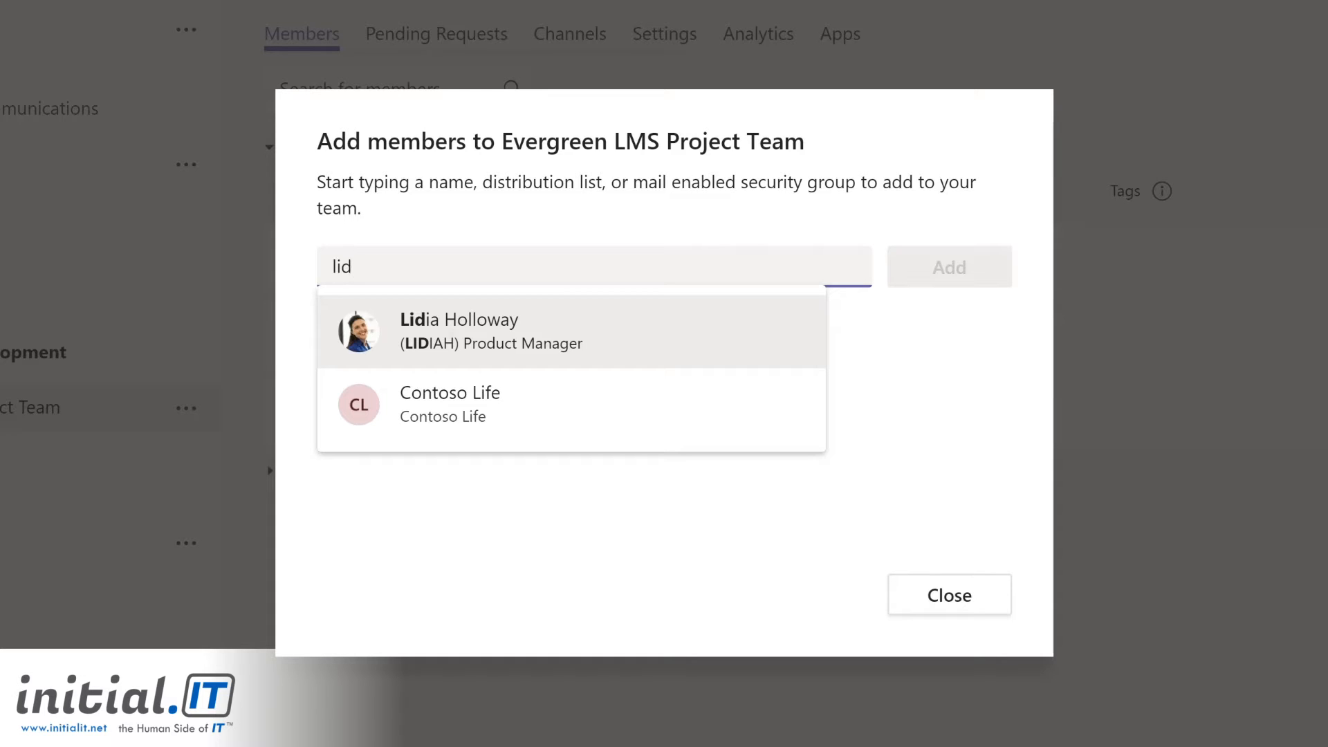
click(485, 330)
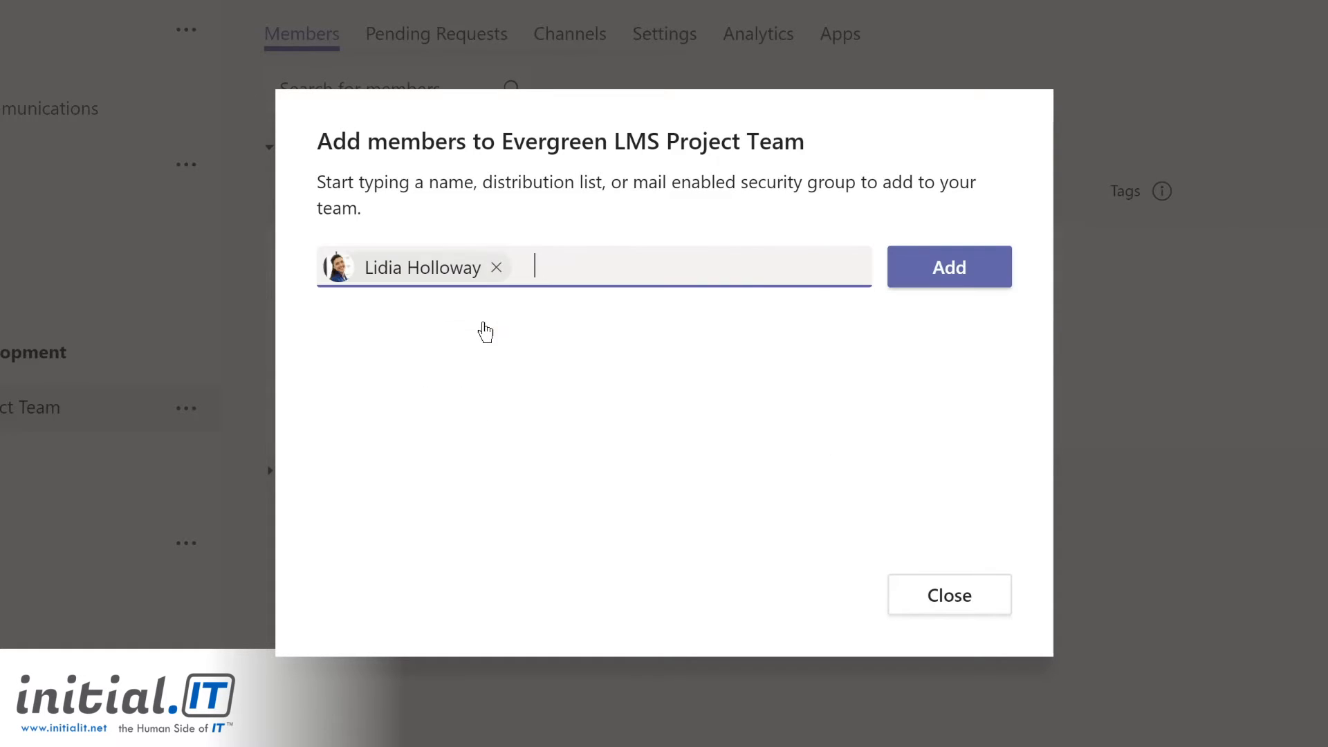
click(935, 273)
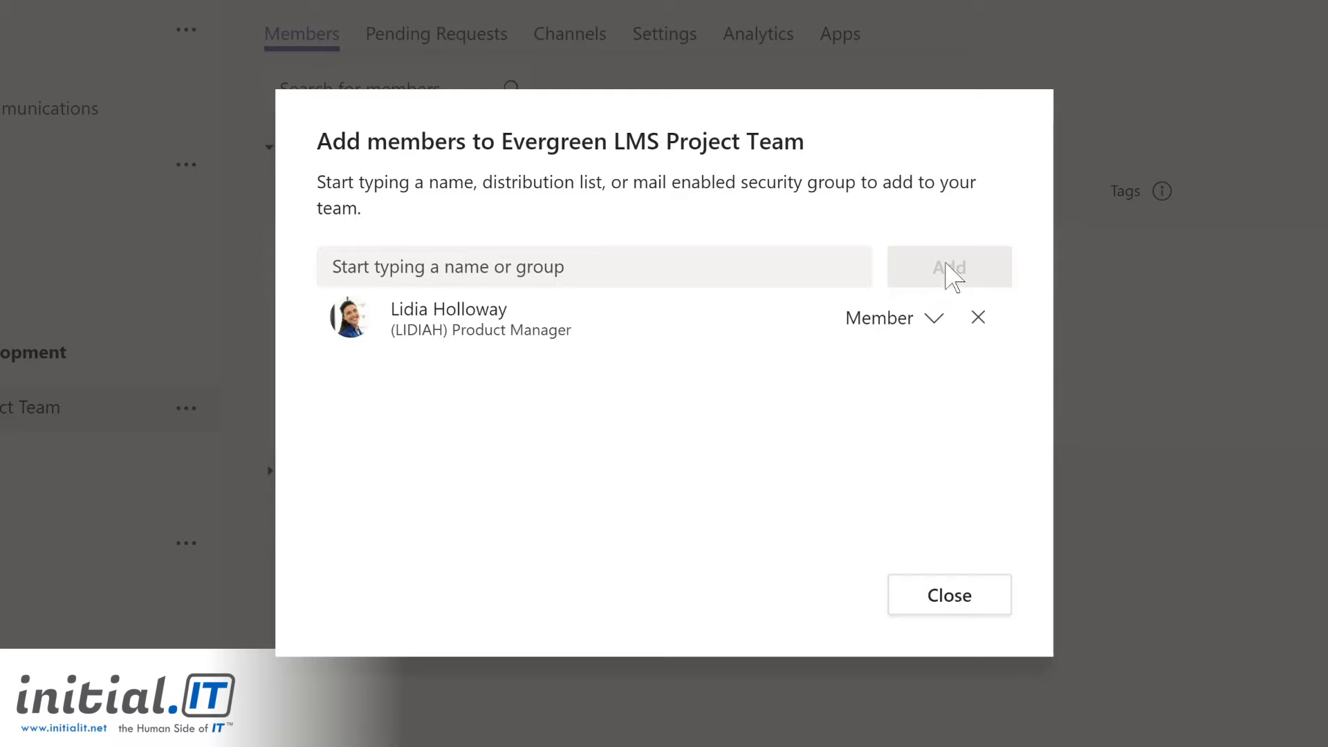
- Change the newly added Product Manager's role to Owner and finish adding members
click(933, 320)
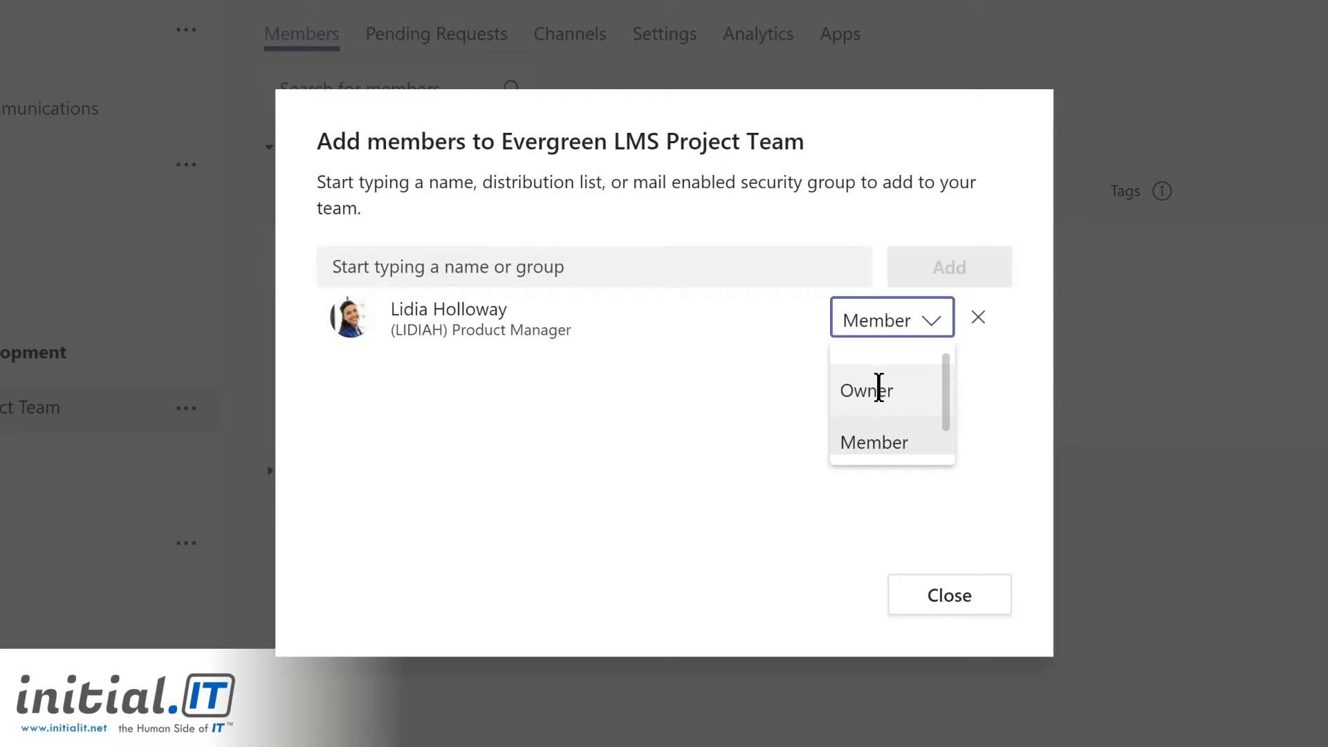
click(879, 387)
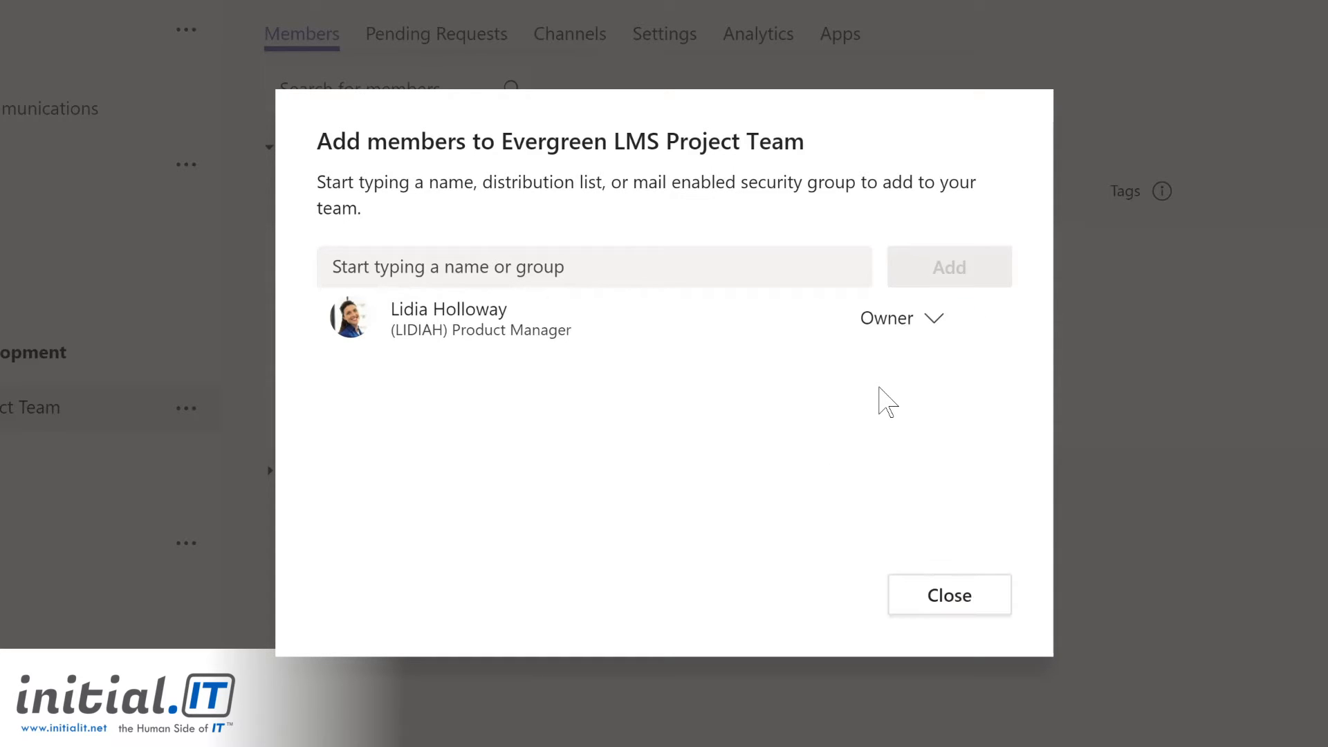
click(948, 596)
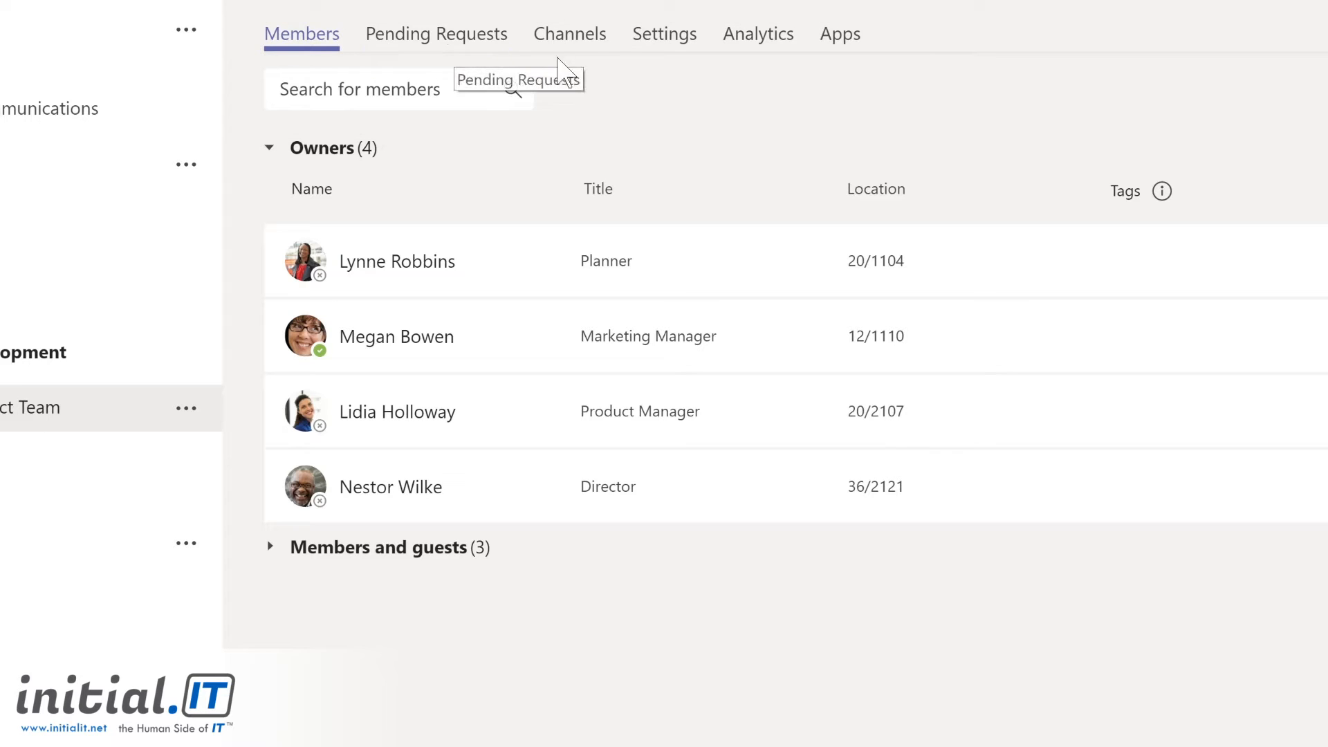
- Review the team's channels and replace the team picture in its settings with the round green forest image
click(570, 44)
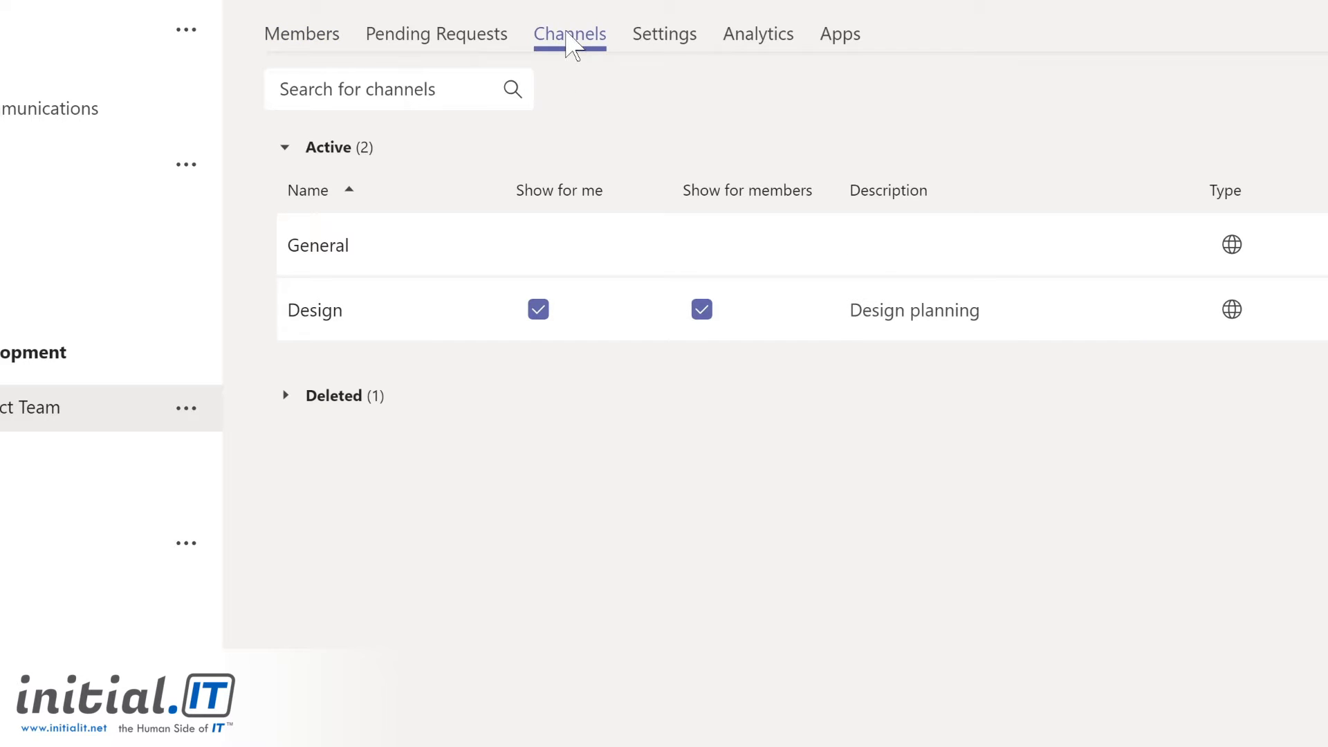
click(657, 40)
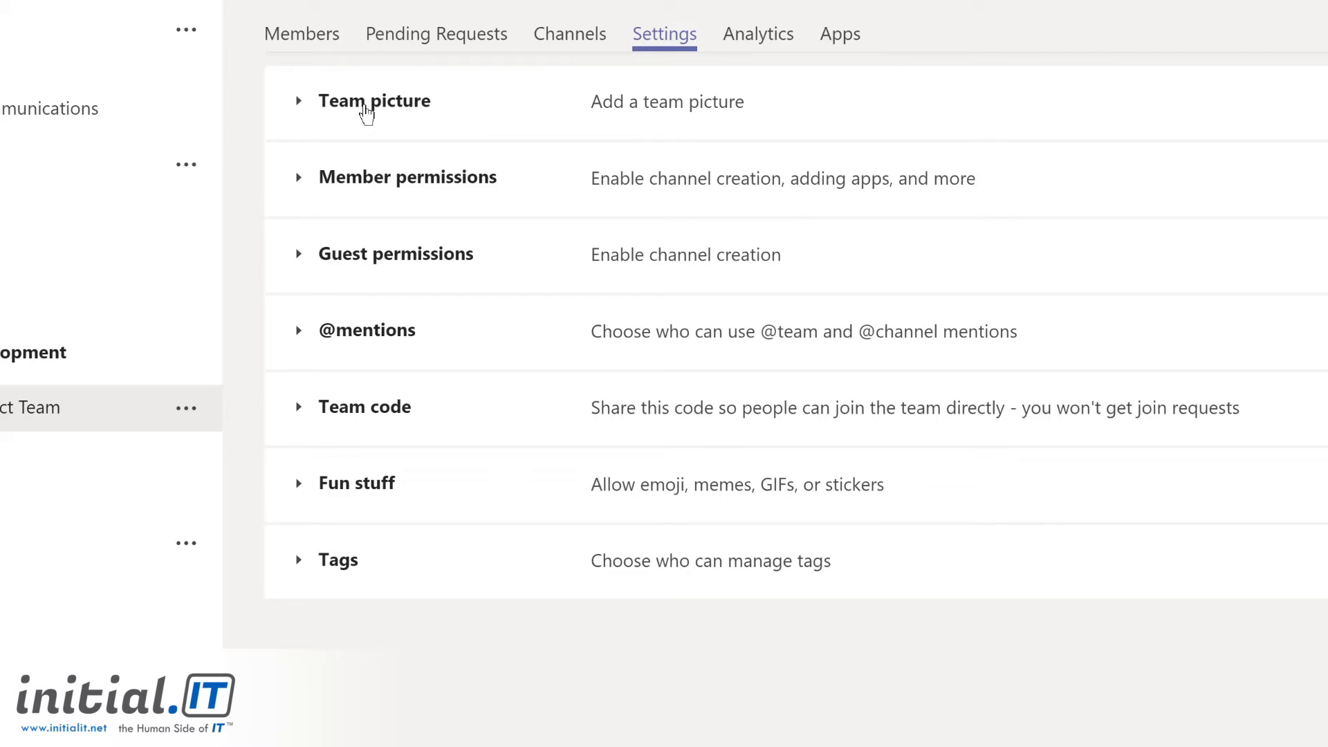
click(367, 113)
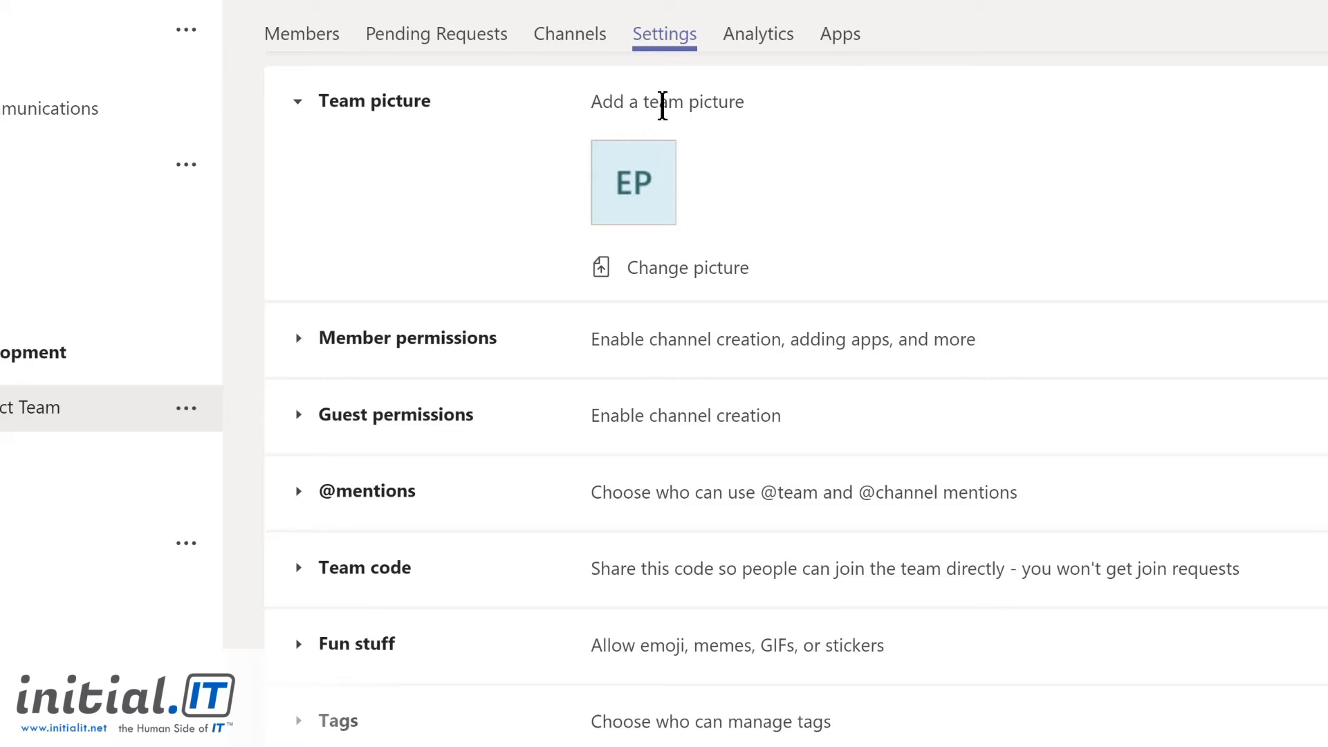
click(637, 278)
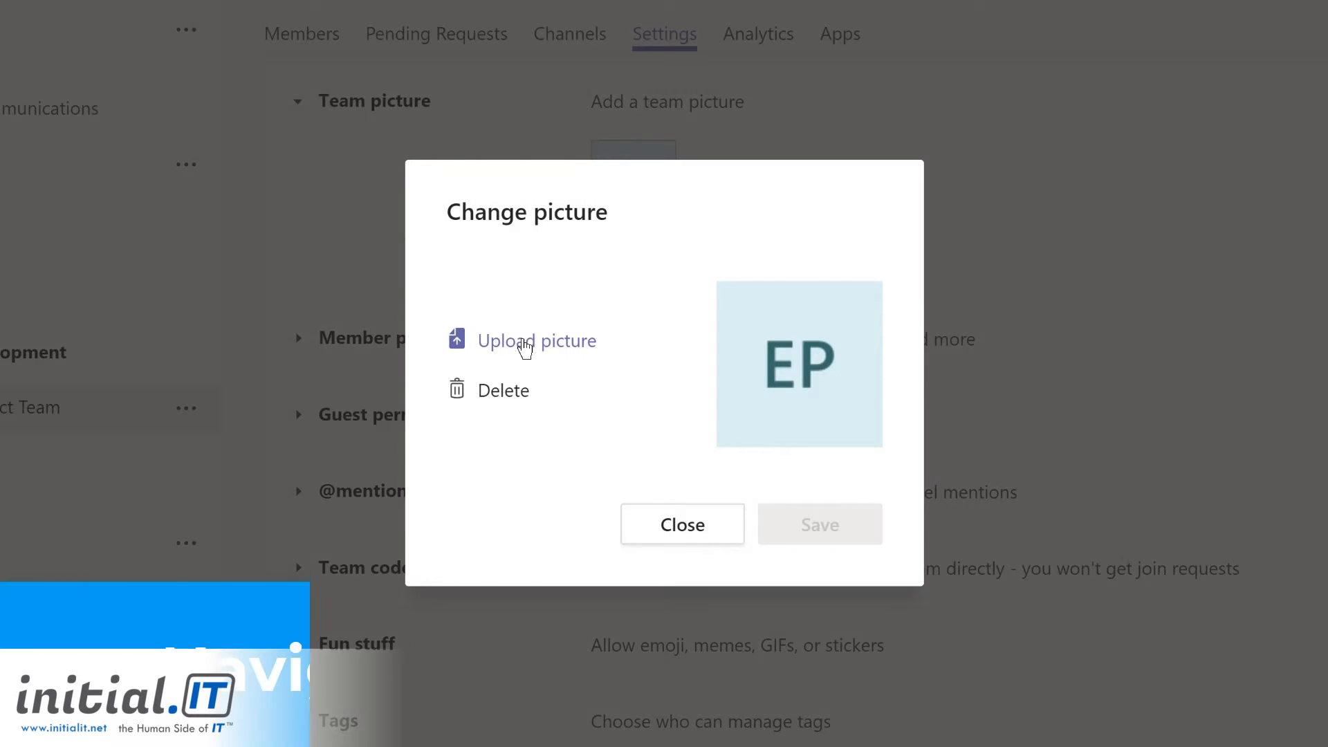
click(525, 343)
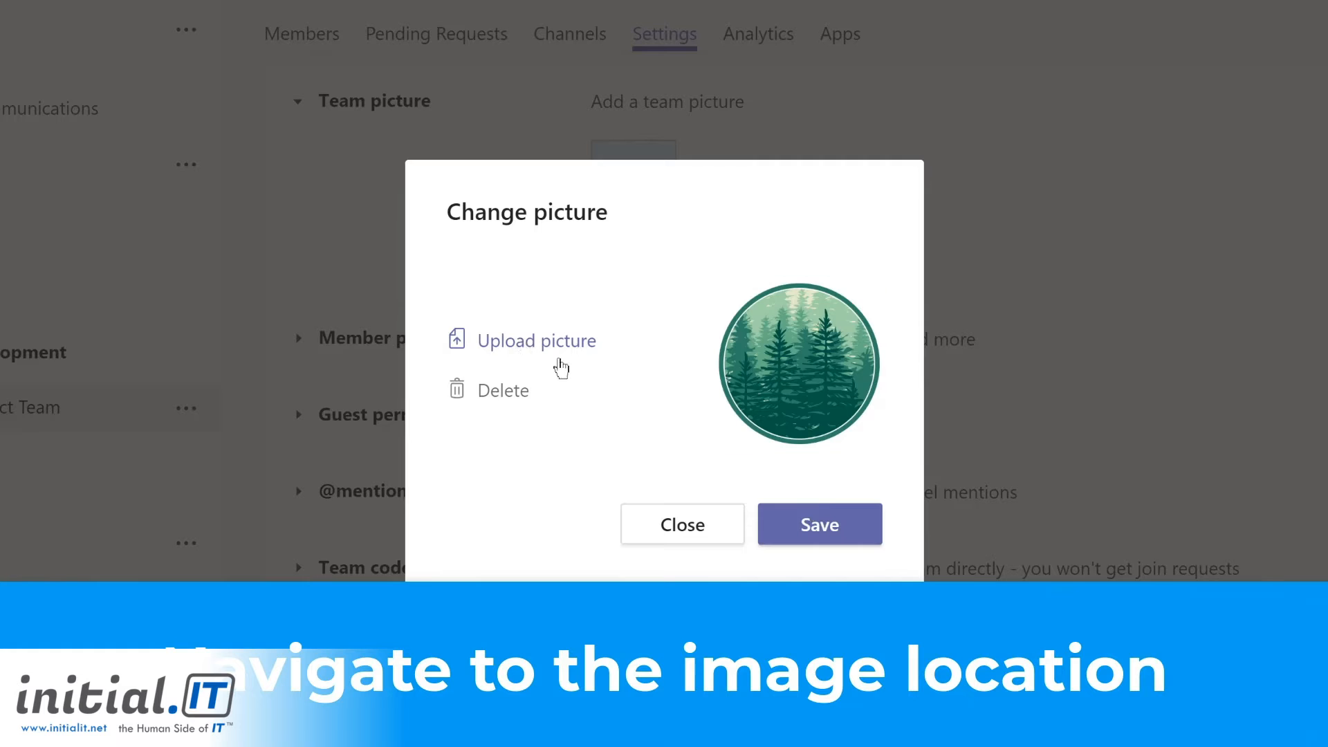
click(820, 527)
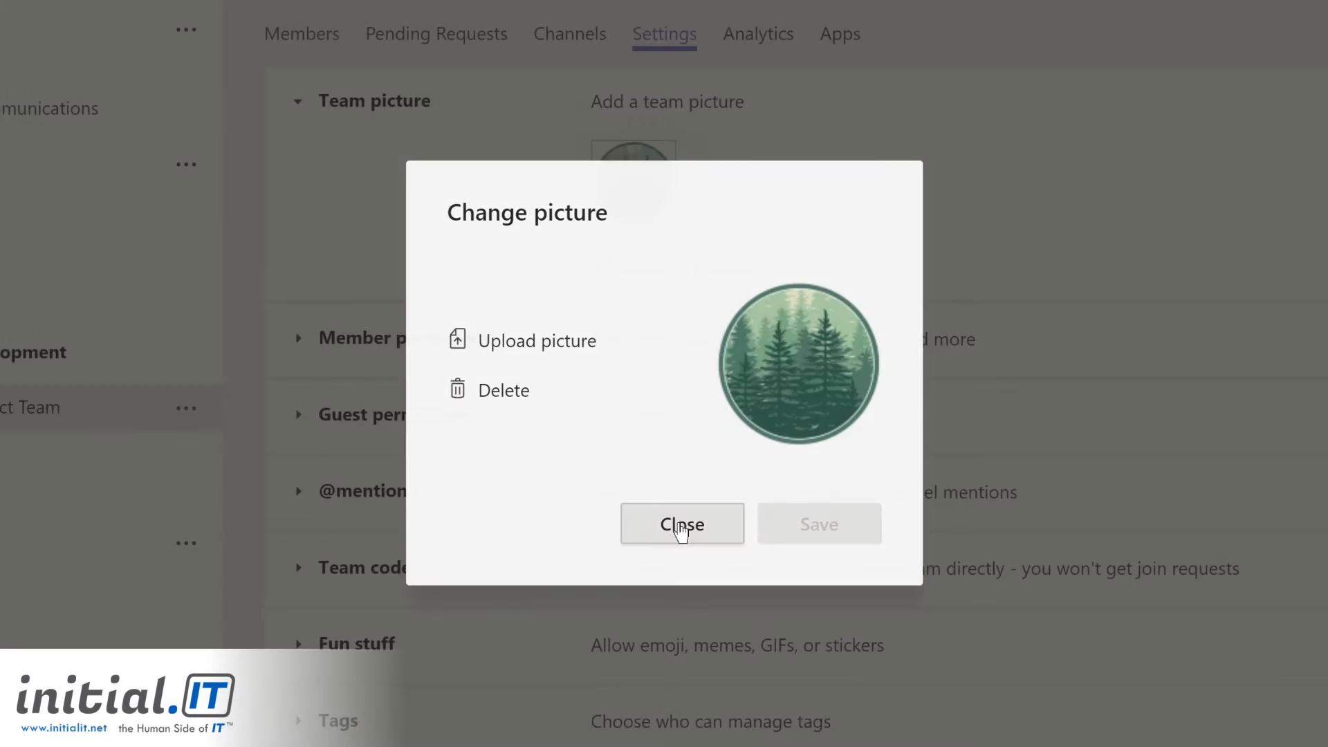
click(681, 524)
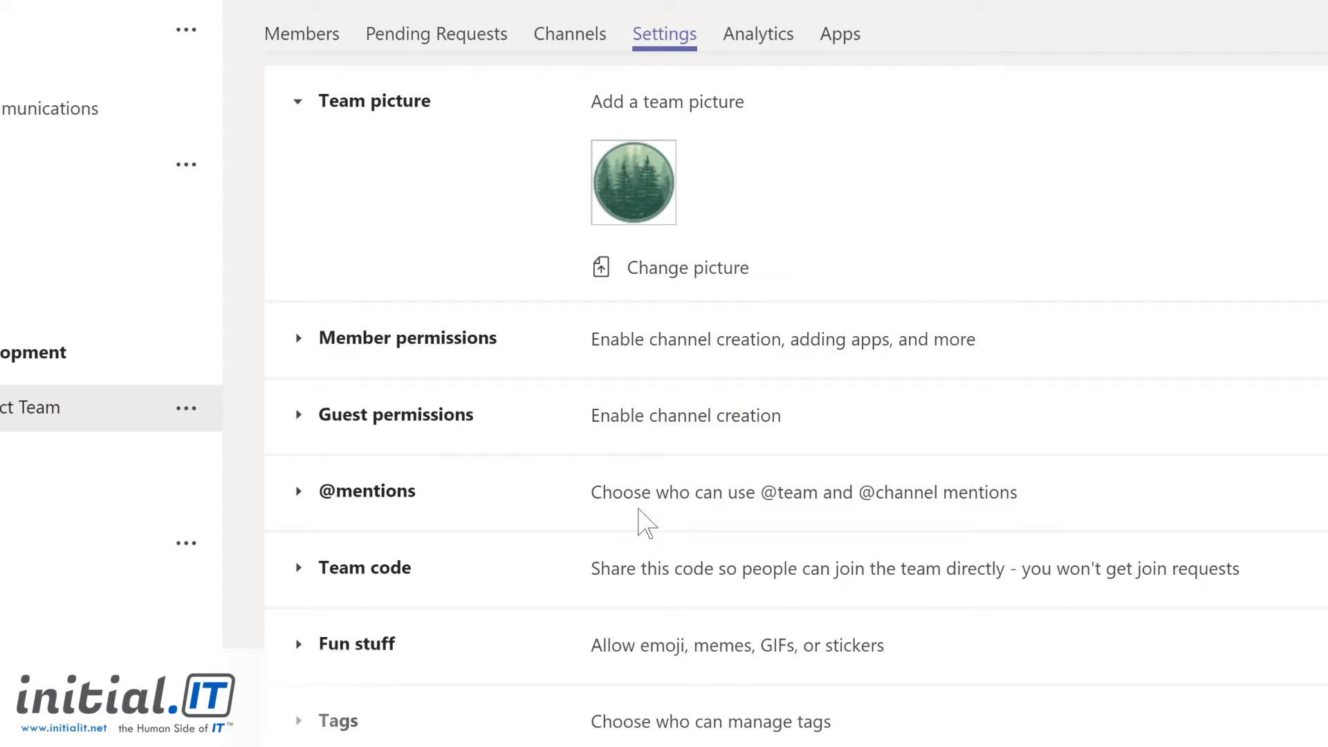
click(356, 494)
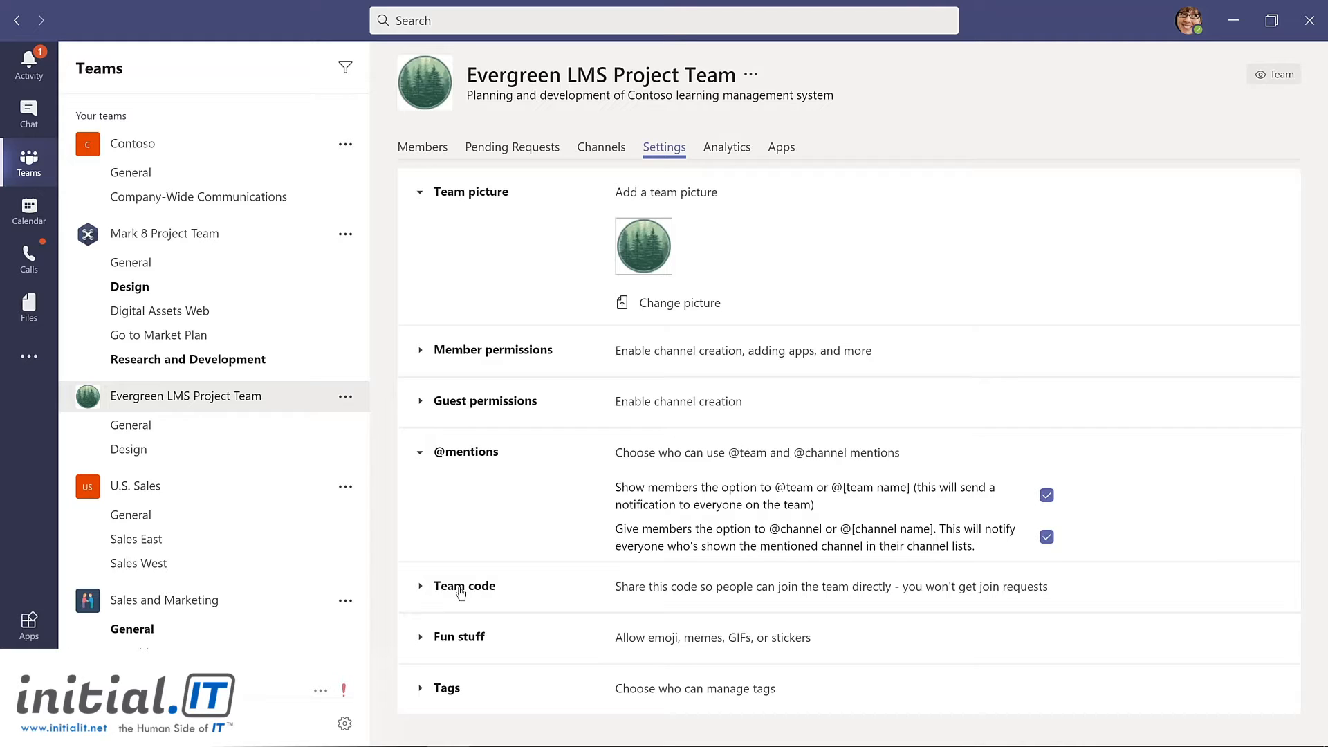
click(471, 639)
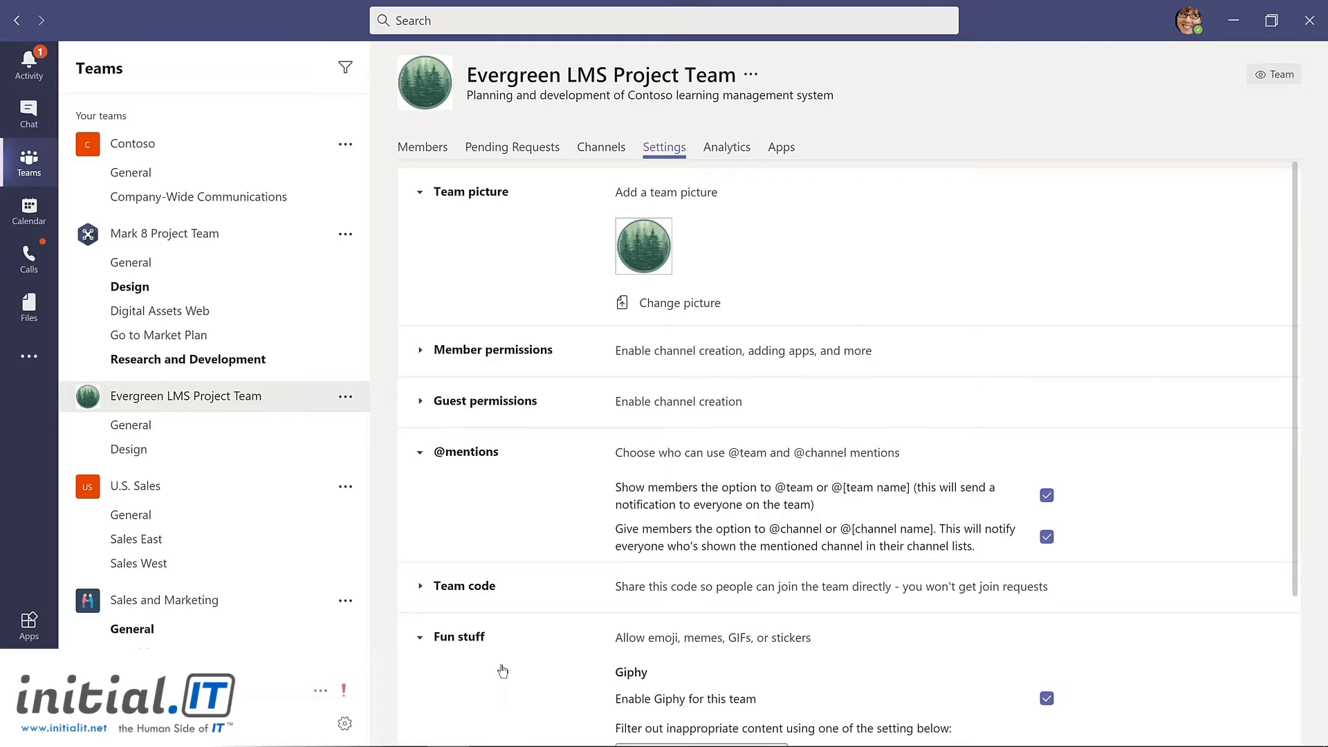
scroll(504, 671, down, 2)
scroll(503, 668, down, 2)
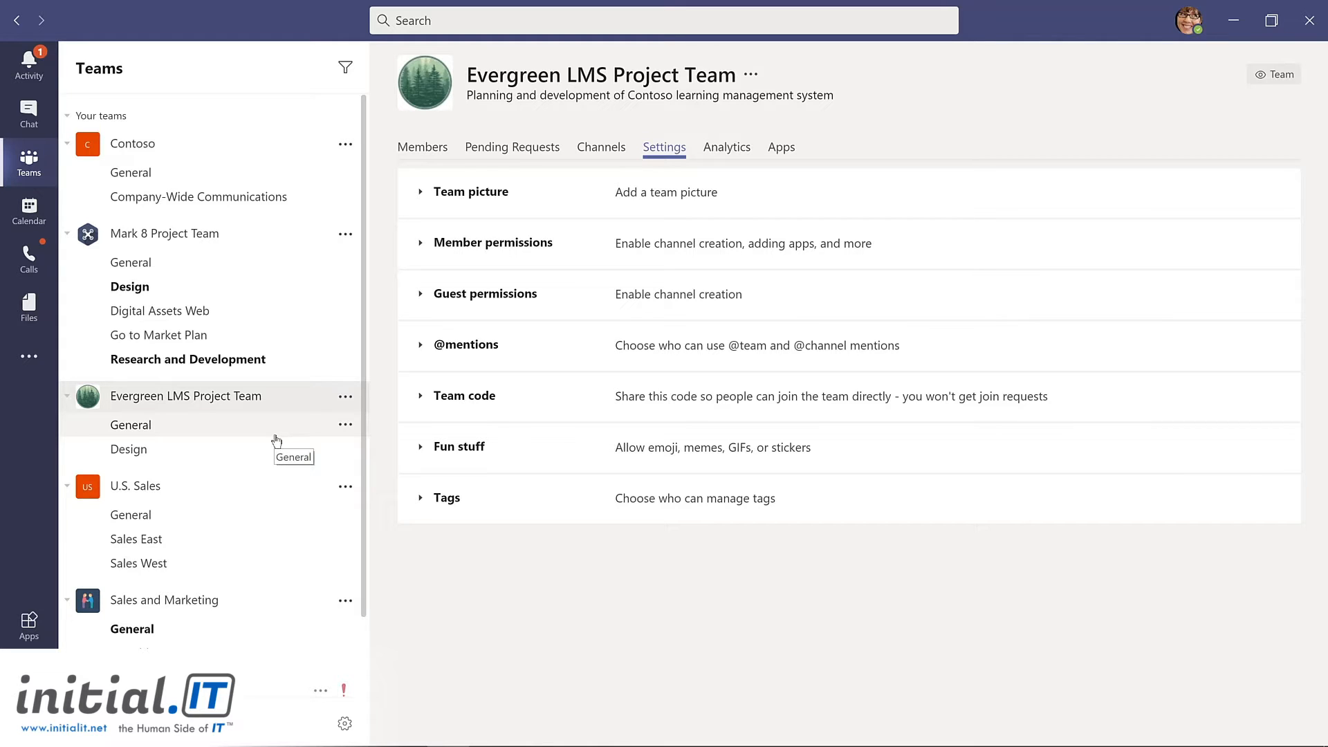
- Hide the Retail team and restore it from the hidden teams to the shown teams
scroll(297, 519, down, 2)
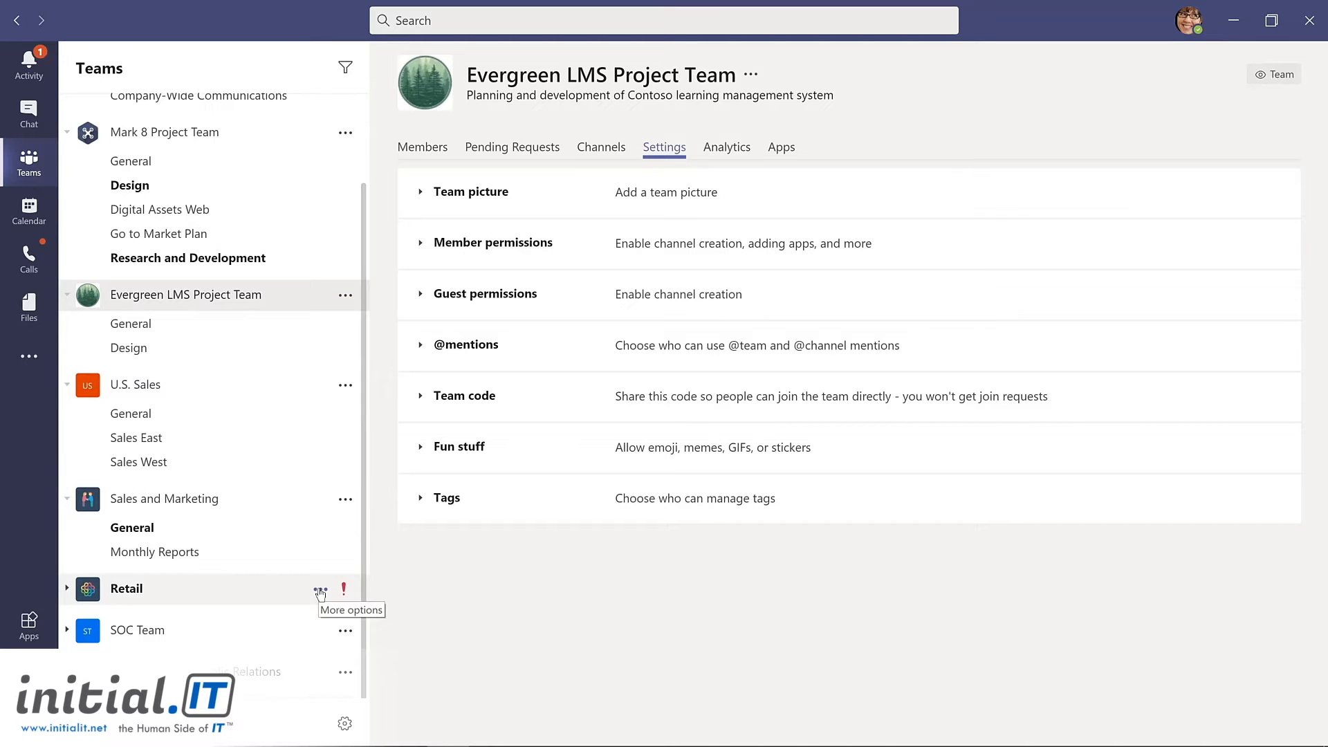
click(321, 592)
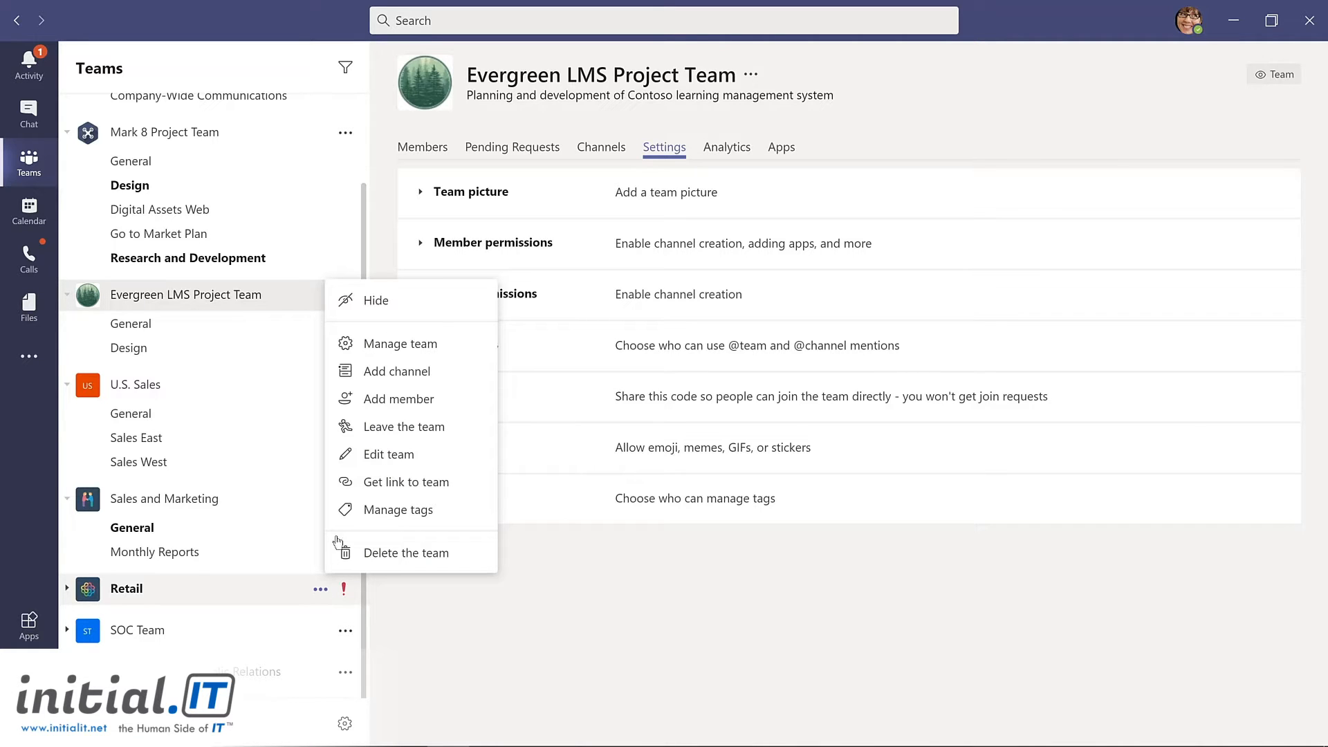
click(374, 301)
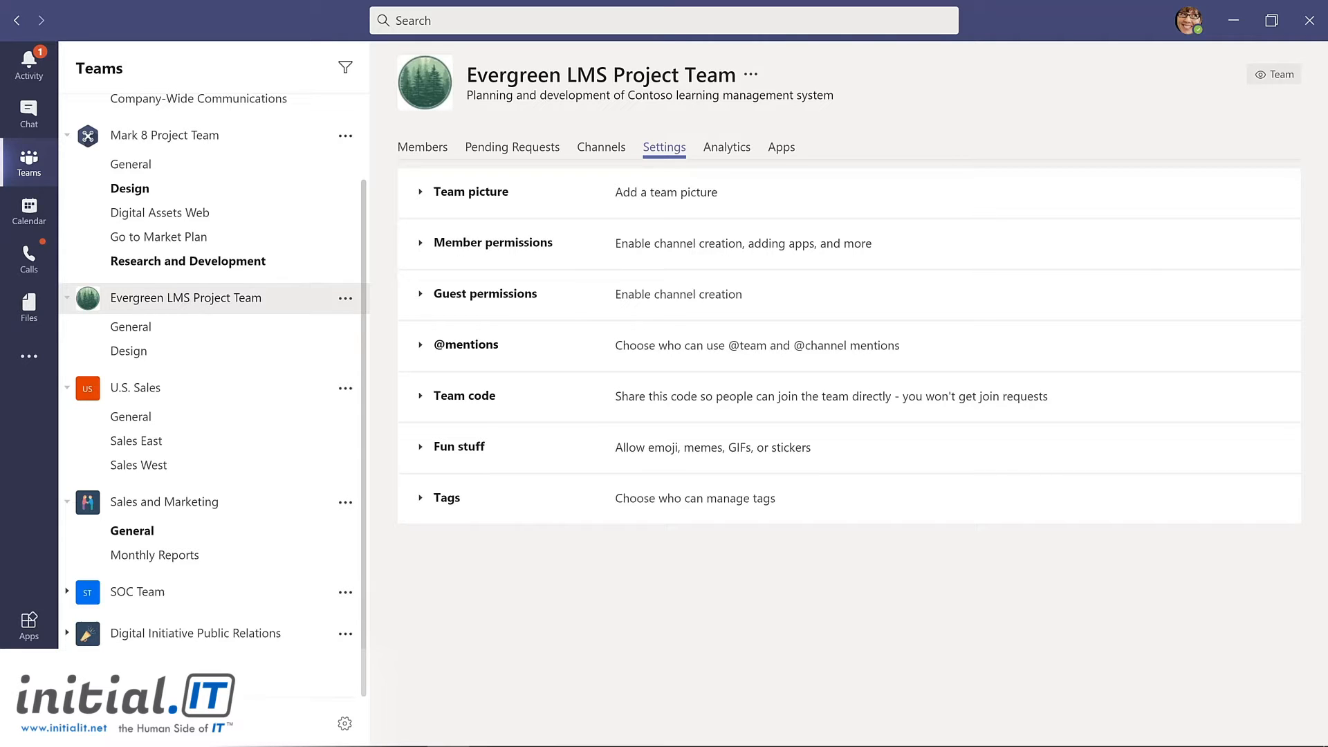
scroll(213, 385, down, 1)
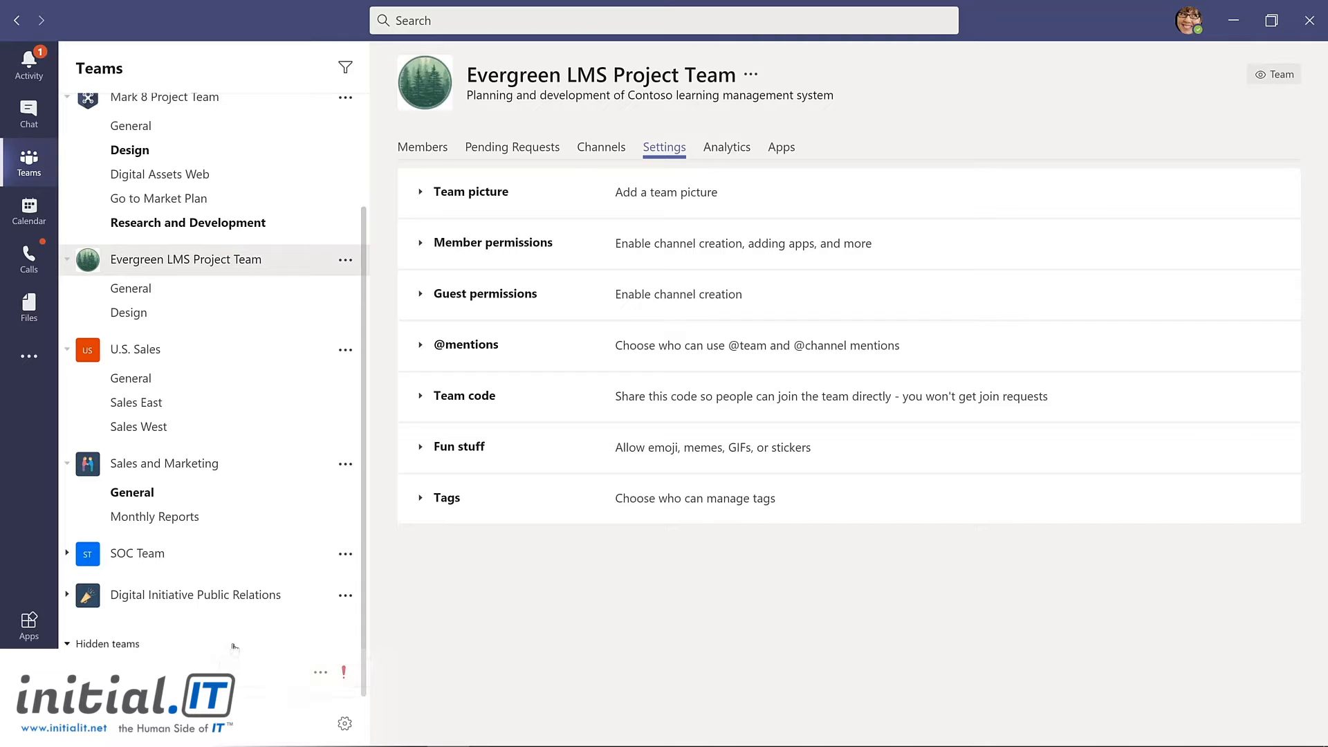
click(322, 674)
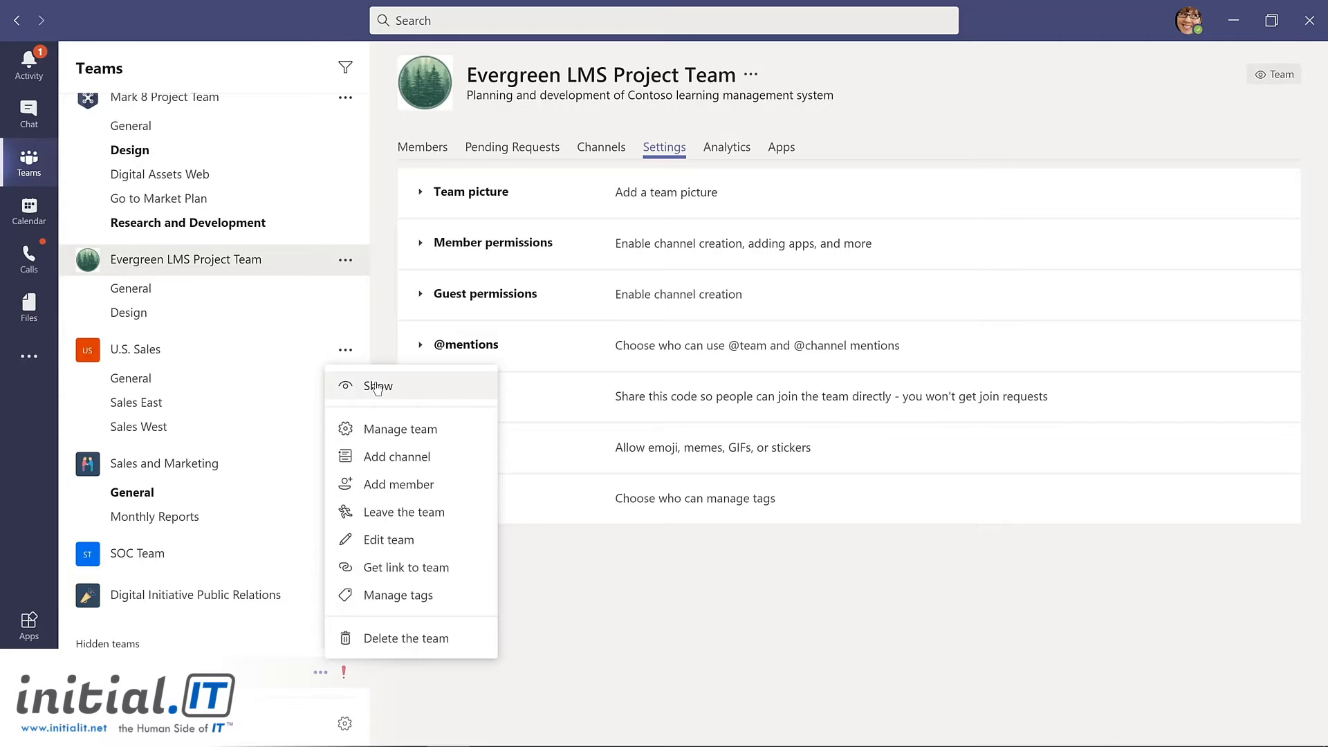
click(377, 389)
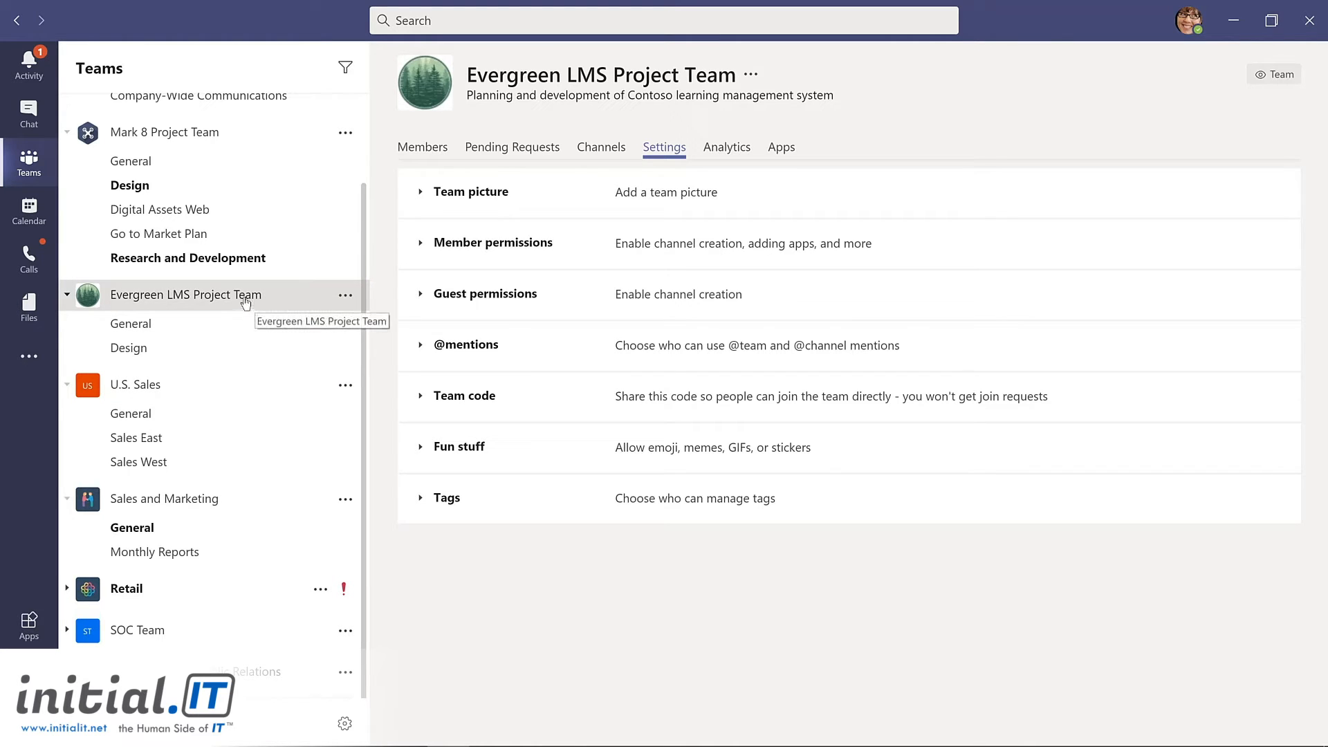
- Move the Evergreen LMS Project Team above the Mark 8 Project Team in the teams list
drag(246, 302, 235, 163)
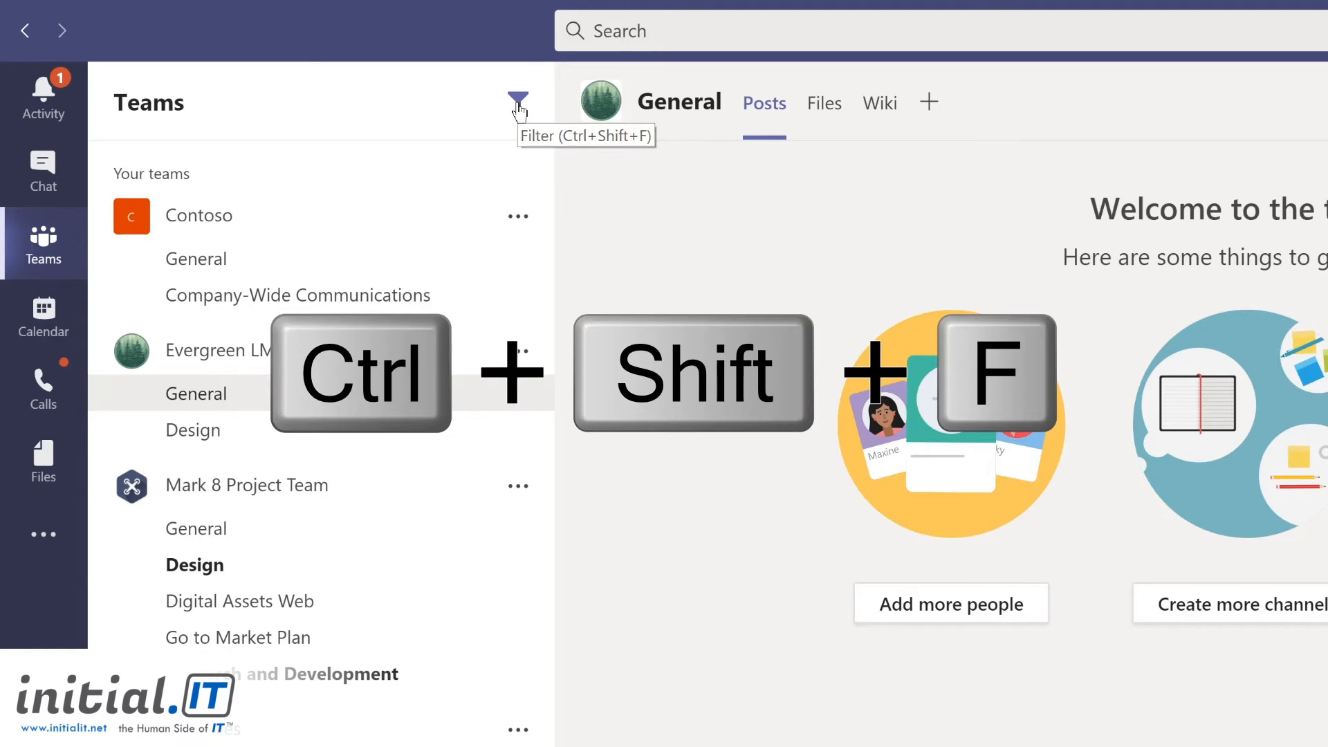
- Filter the teams list by "marketing", and replace the filter text with "project"
key(ctrl+shift+f)
text(m)
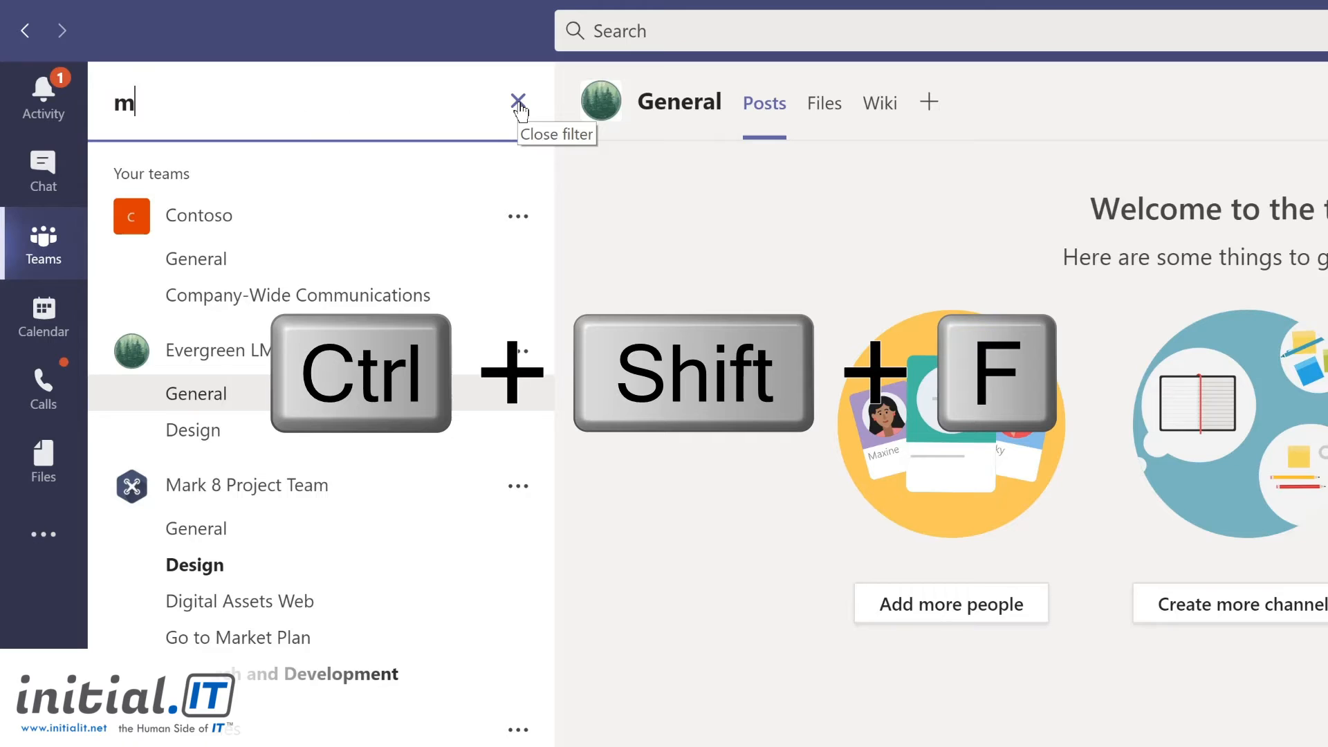
text(arketing)
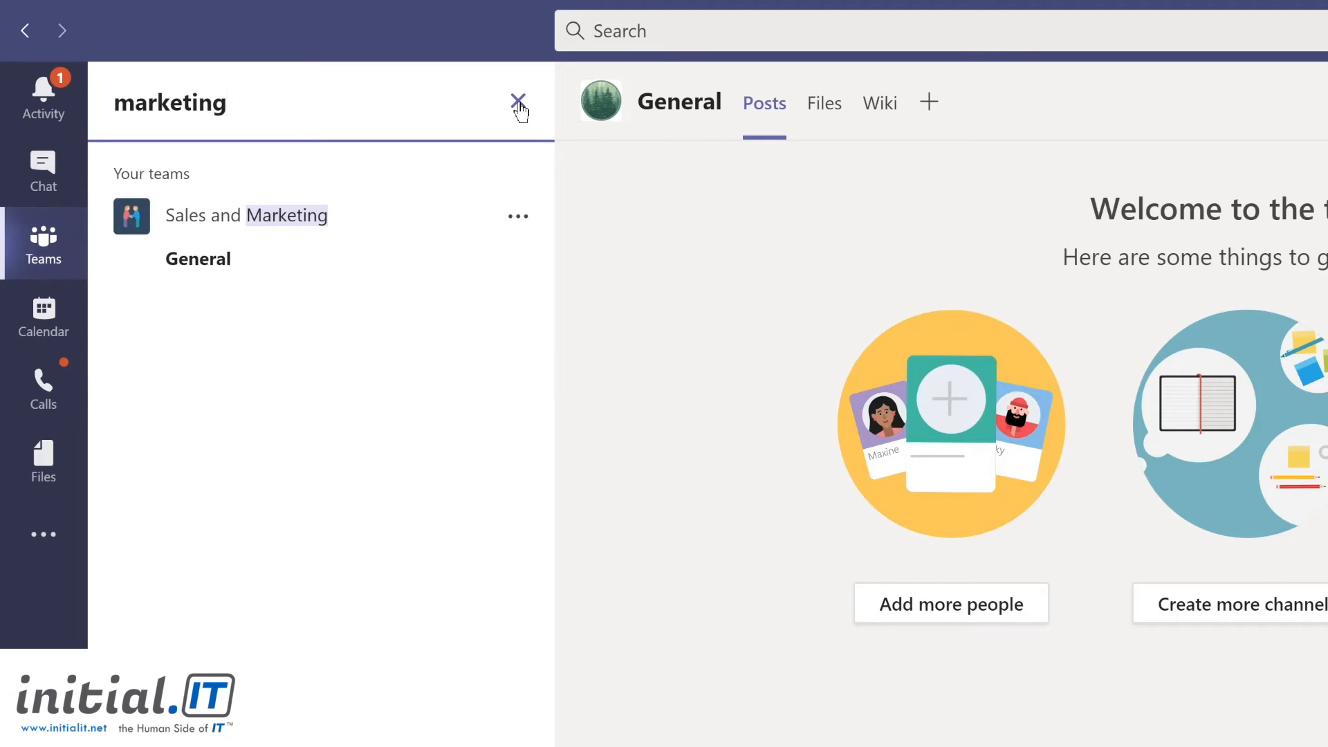
key(ctrl+a)
text(proj)
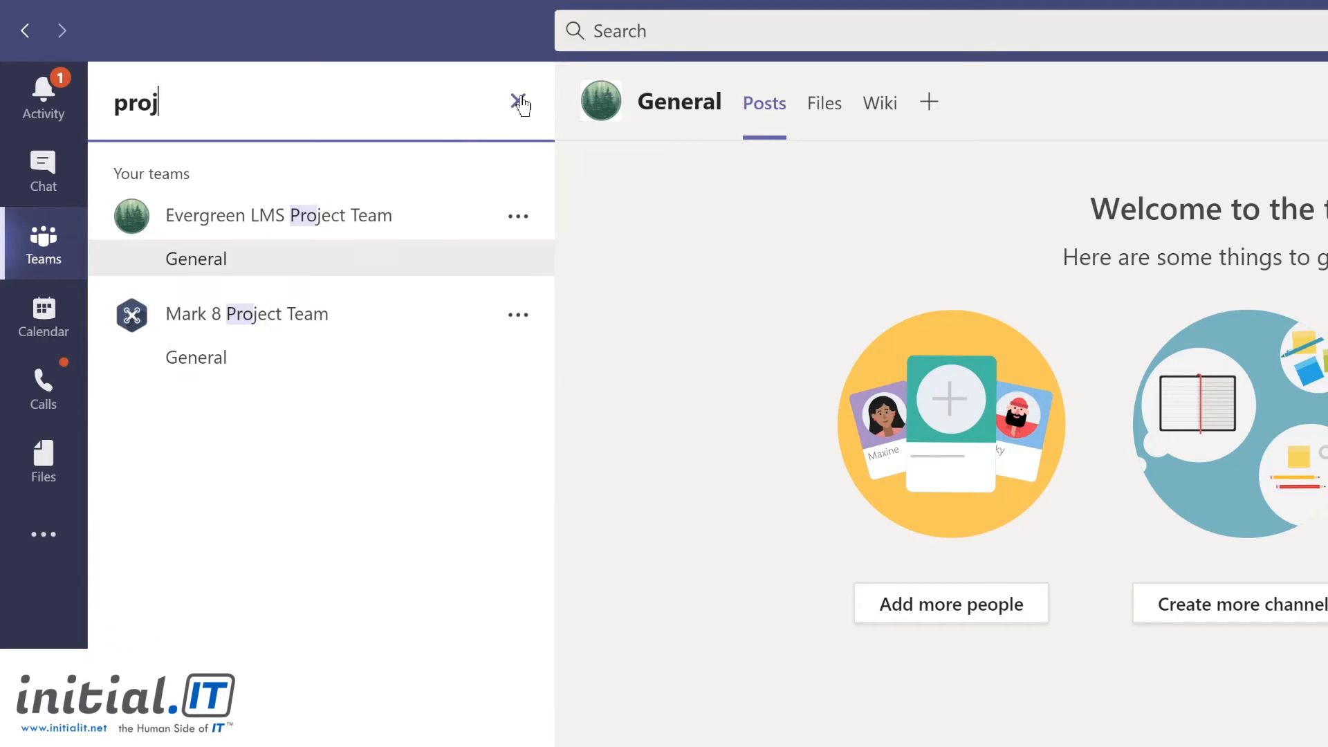
text(ect)
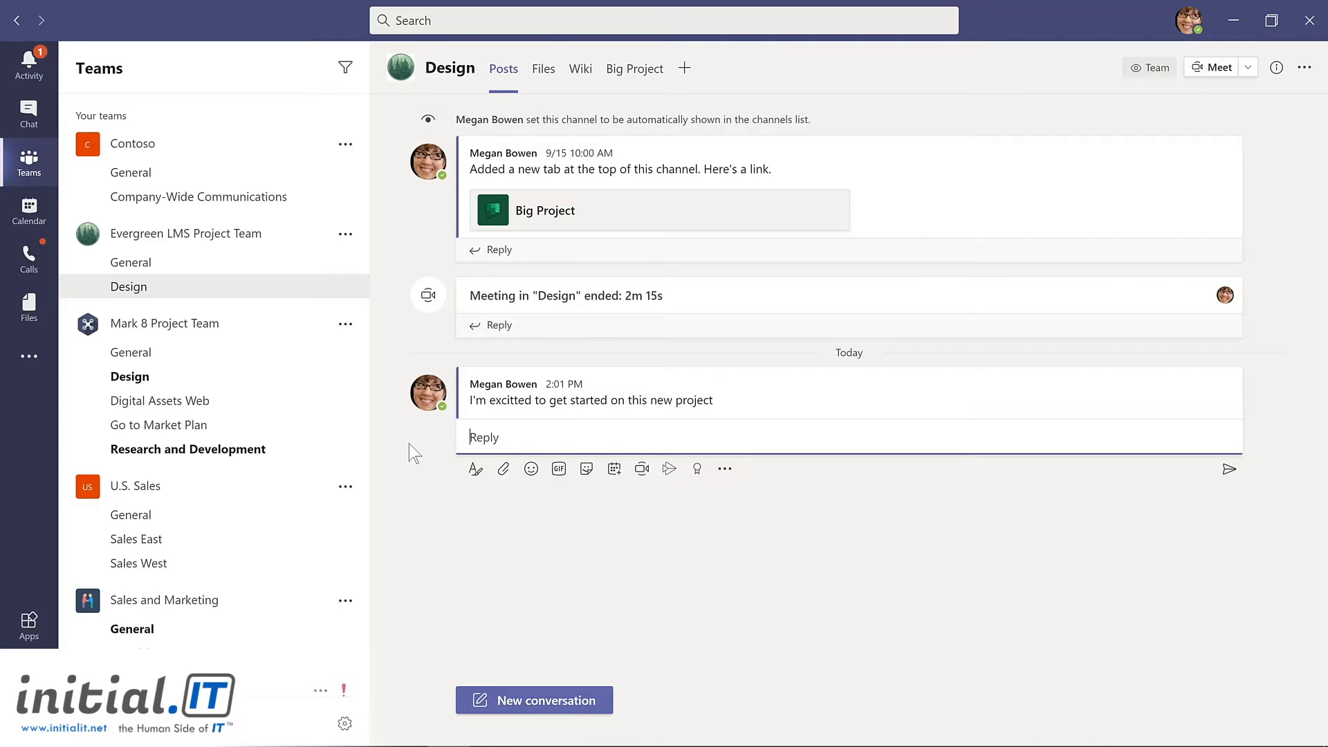
mouse_move(544, 404)
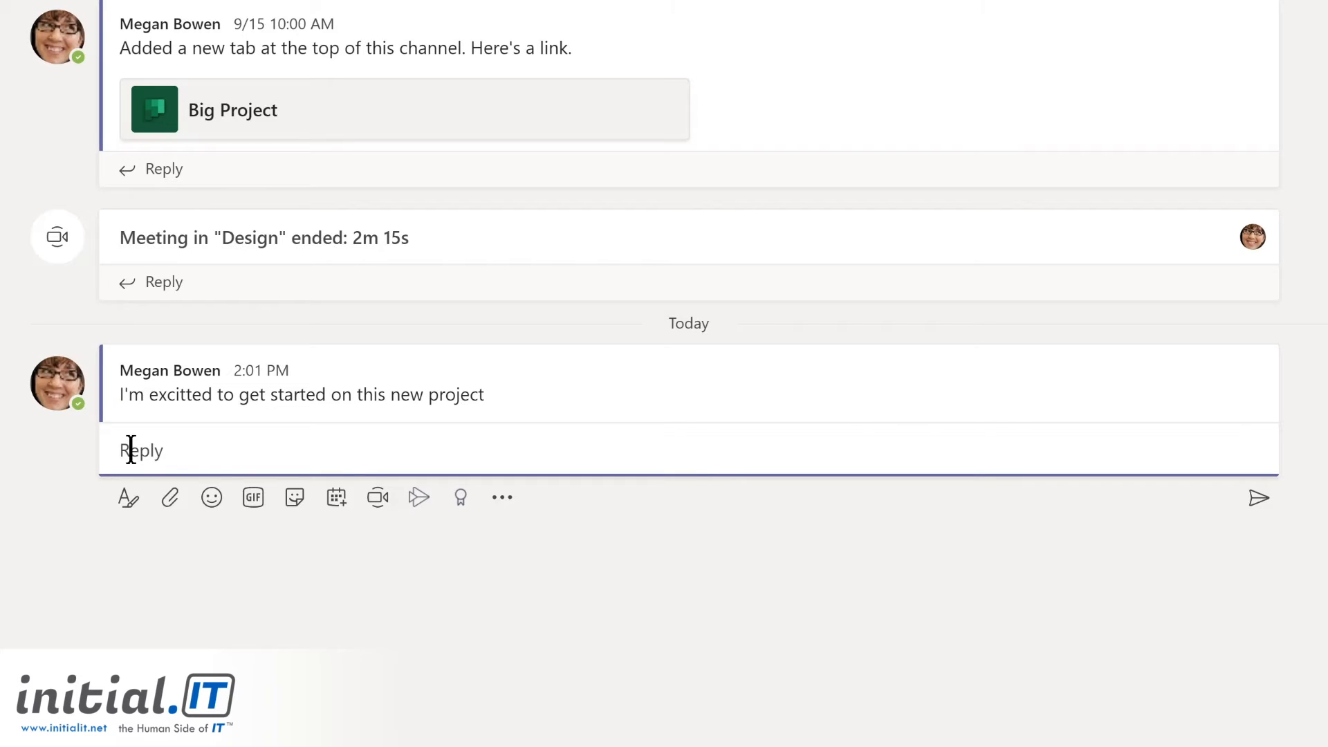
- Edit the latest post in the Evergreen LMS Project Team's Design channel, correcting the misspelled word to "excited"
click(438, 386)
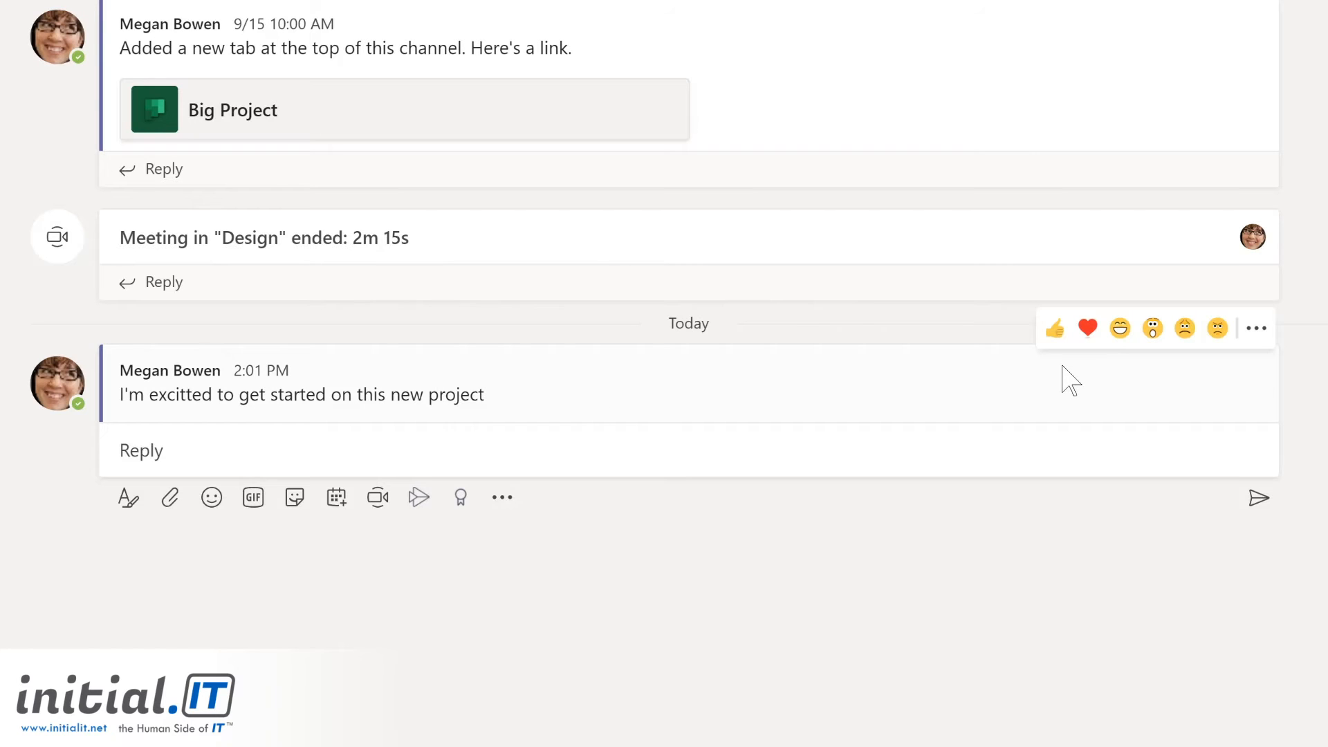
click(1257, 330)
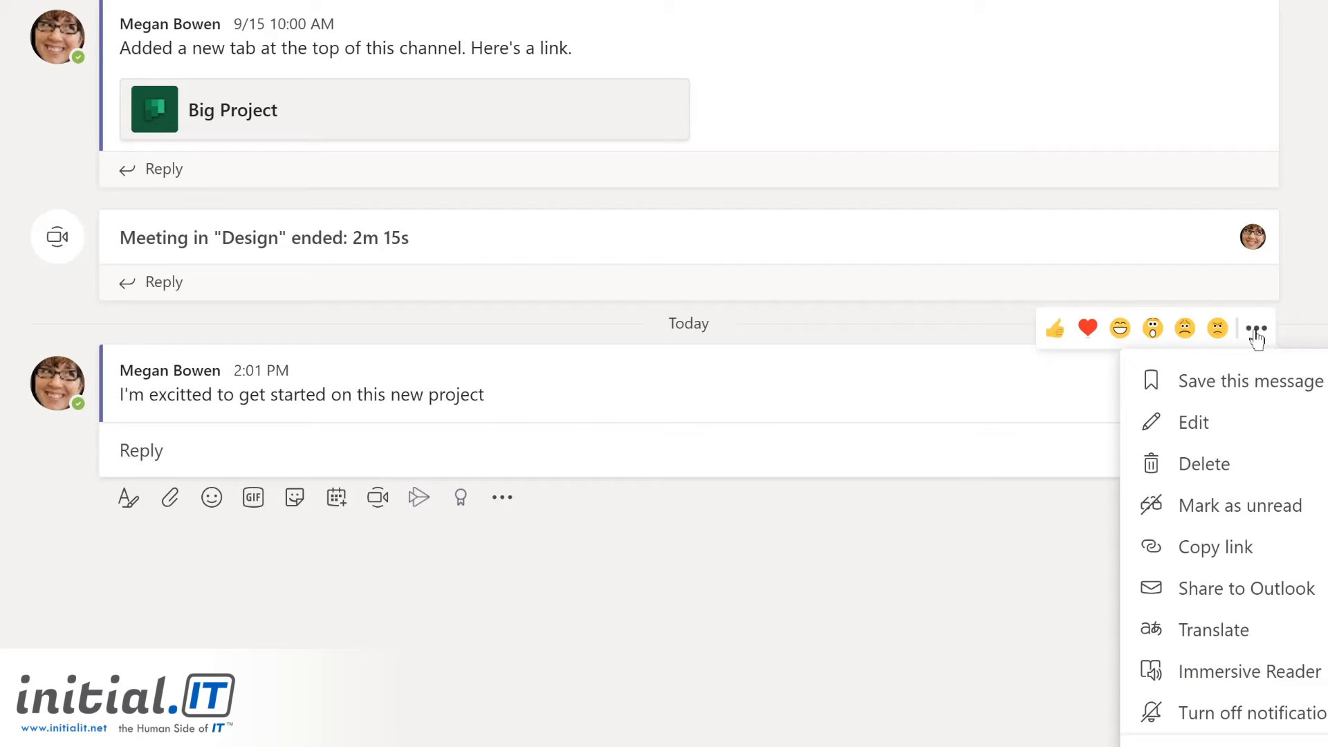
click(1231, 423)
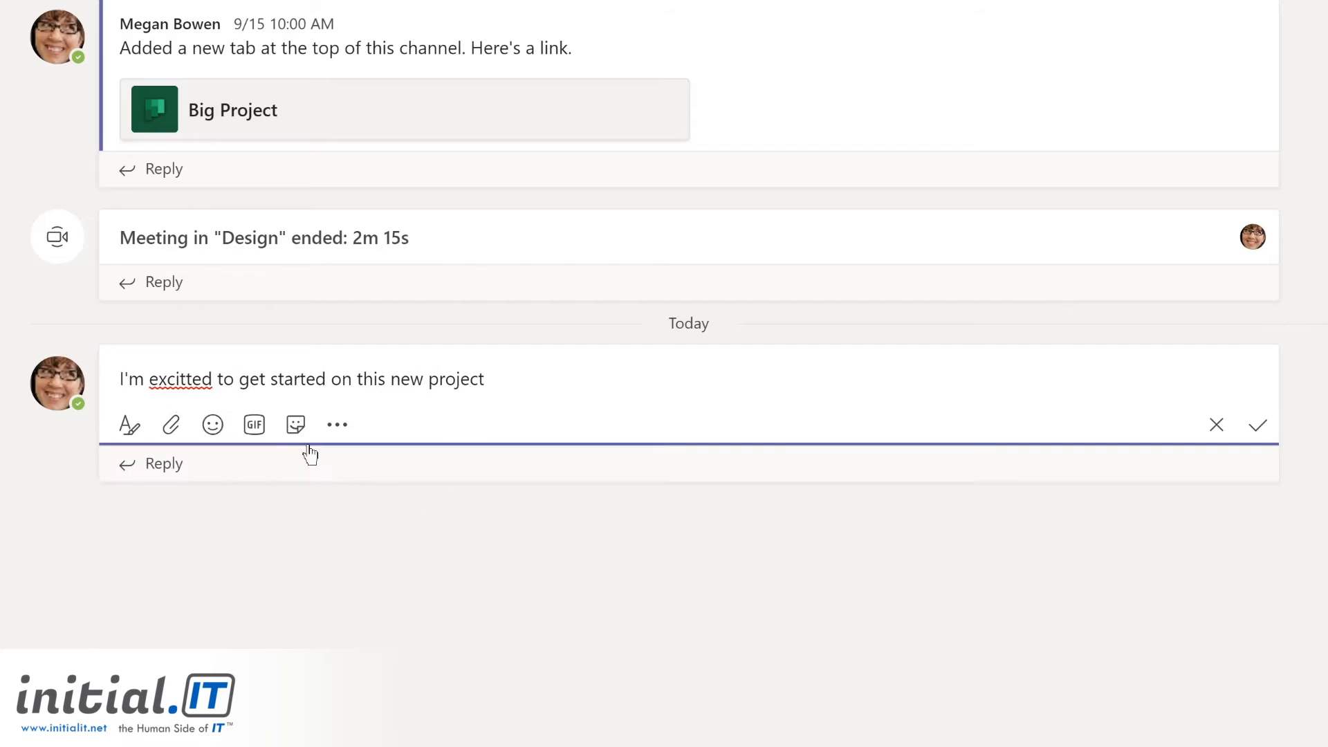
click(182, 379)
key(Delete)
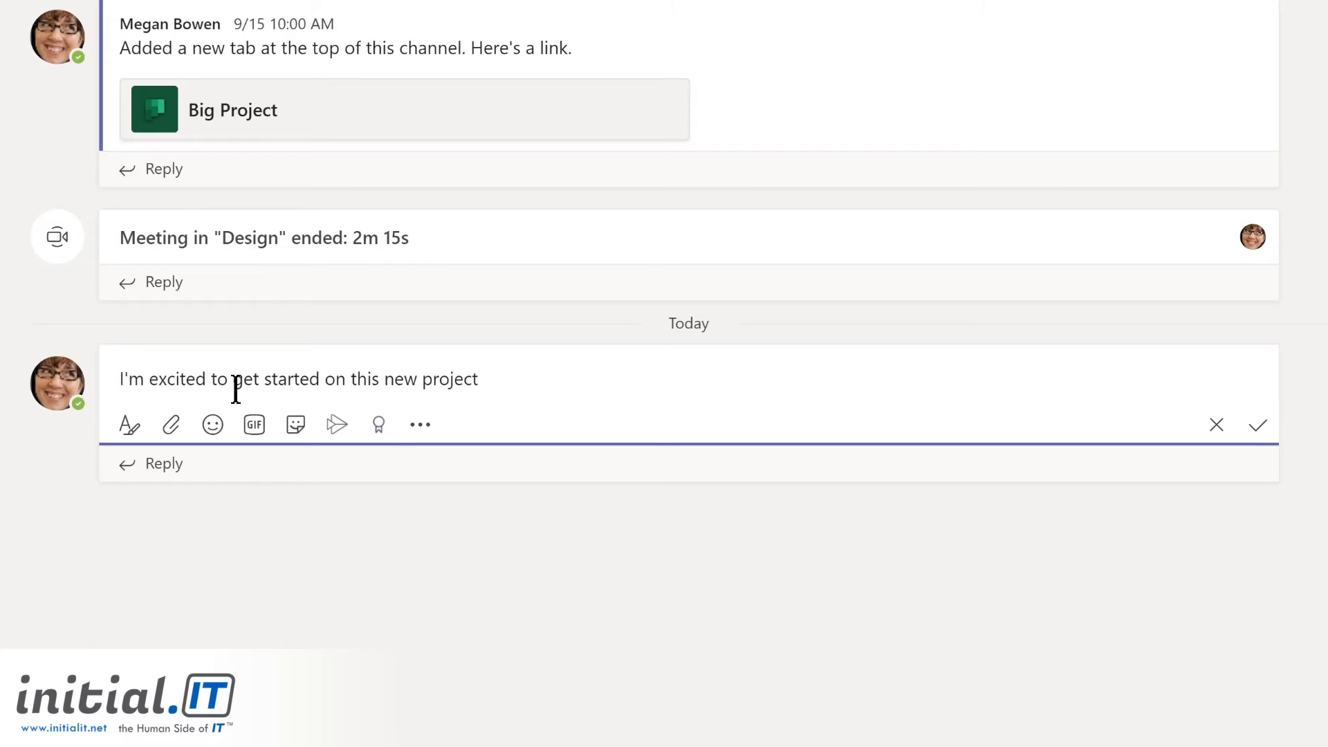
- Start the post with a Design channel mention and a comma, insert "LMS" before "project", end with an exclamation mark, and save the edit
text(@)
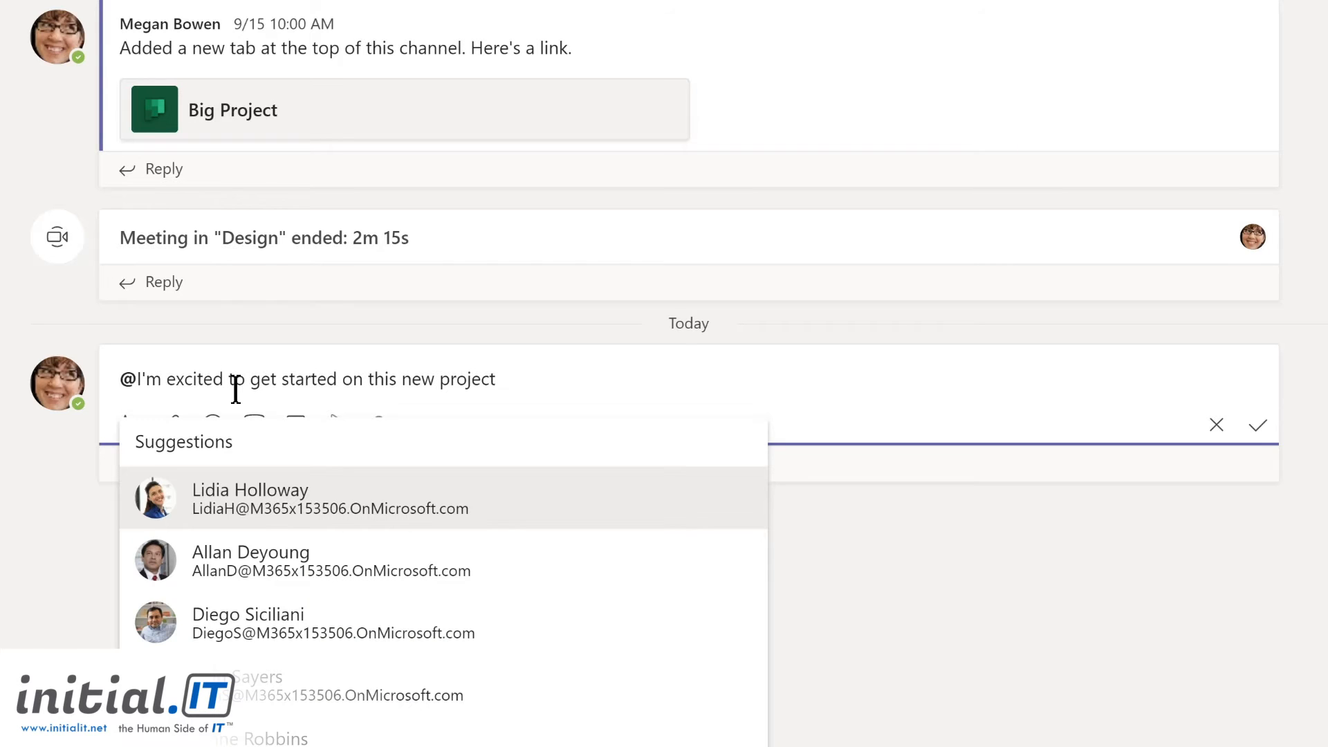
text(de)
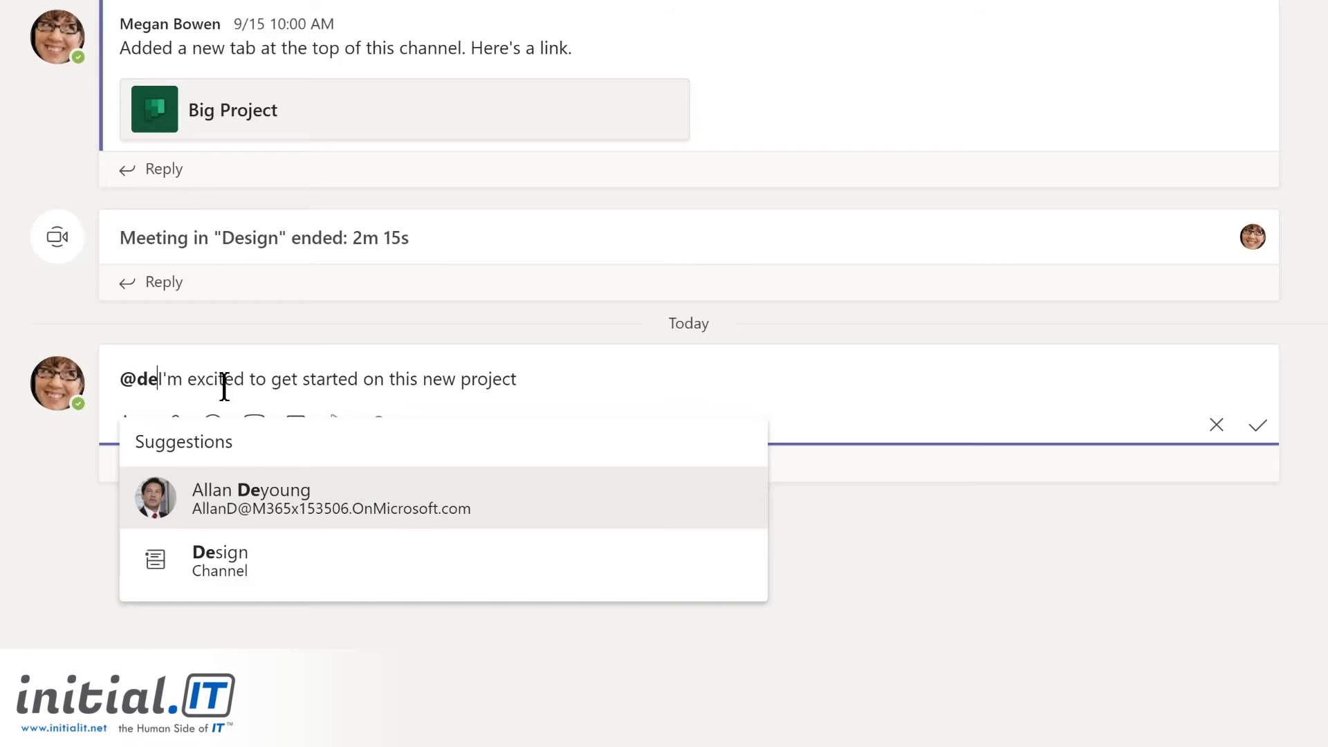
click(208, 562)
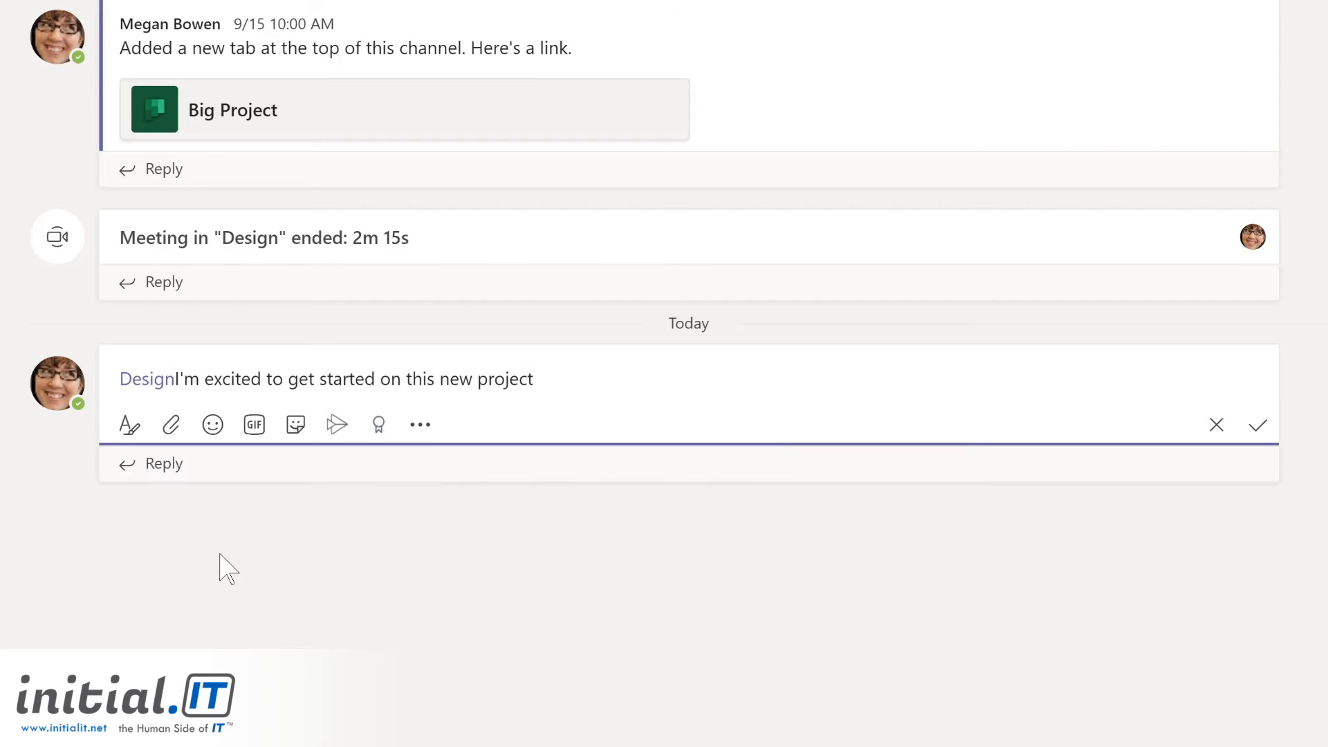
text(,)
click(504, 391)
text(LMS)
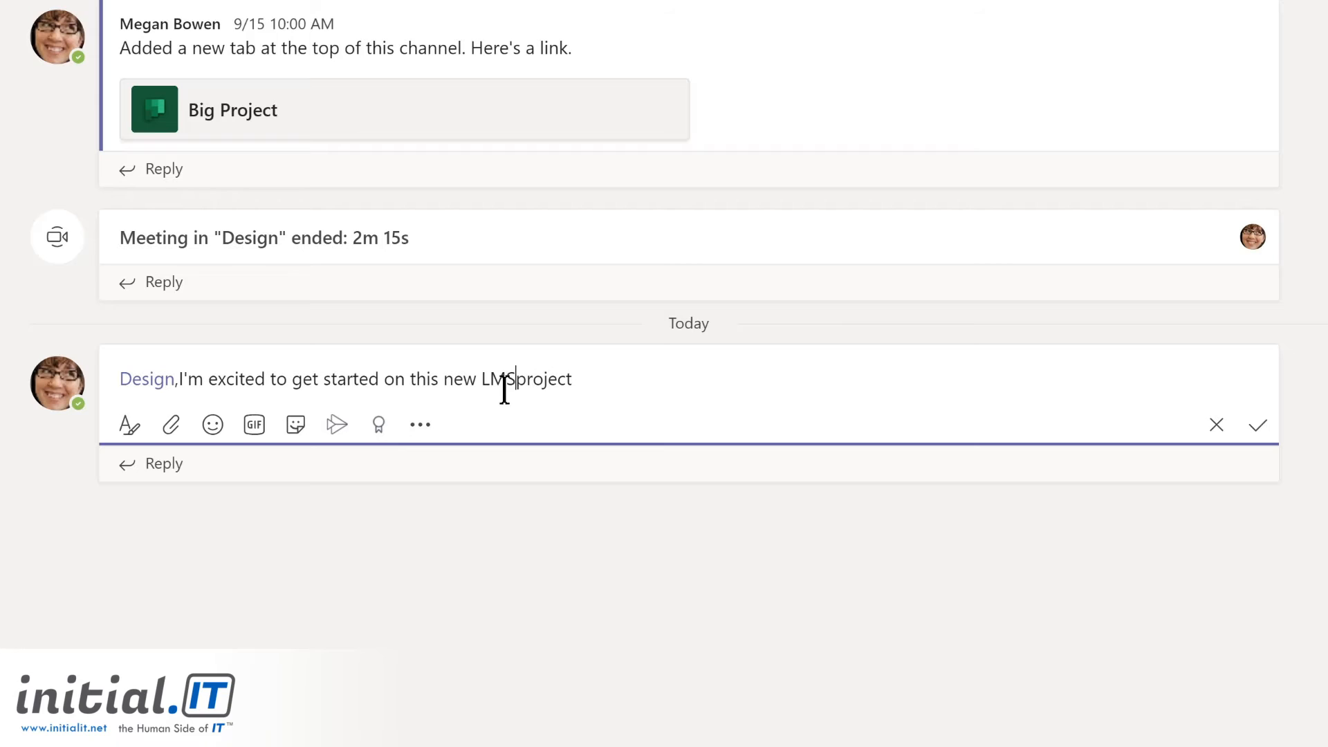
key(End)
text(!)
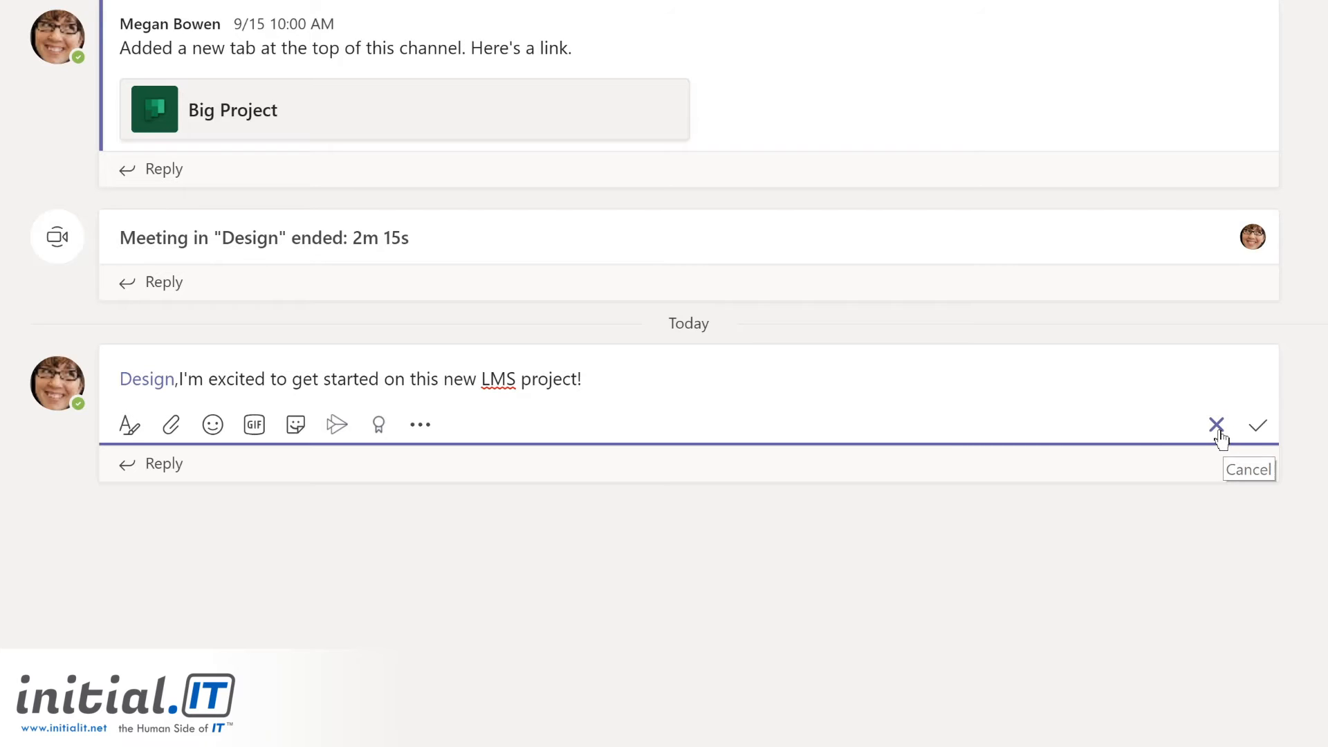
click(1258, 433)
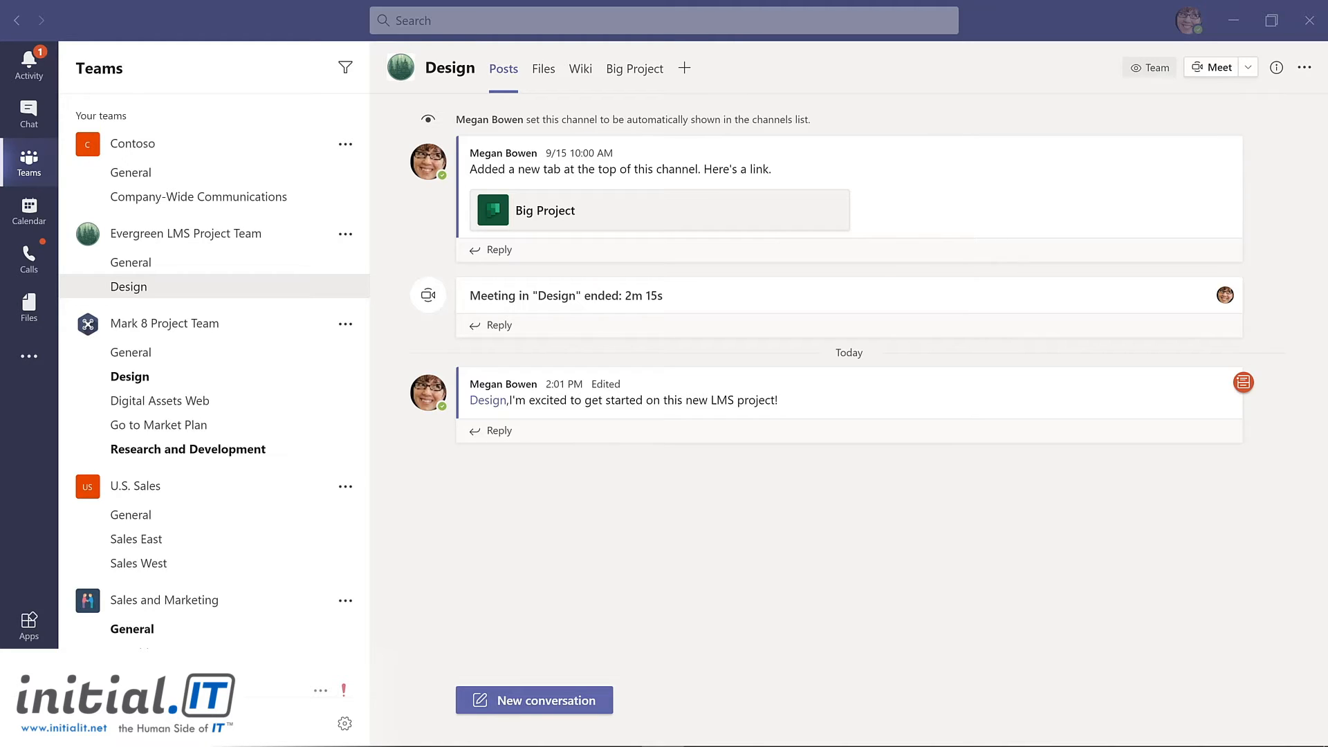
- Create a private channel named "Budget and Financials" in the Evergreen LMS Project Team
click(346, 236)
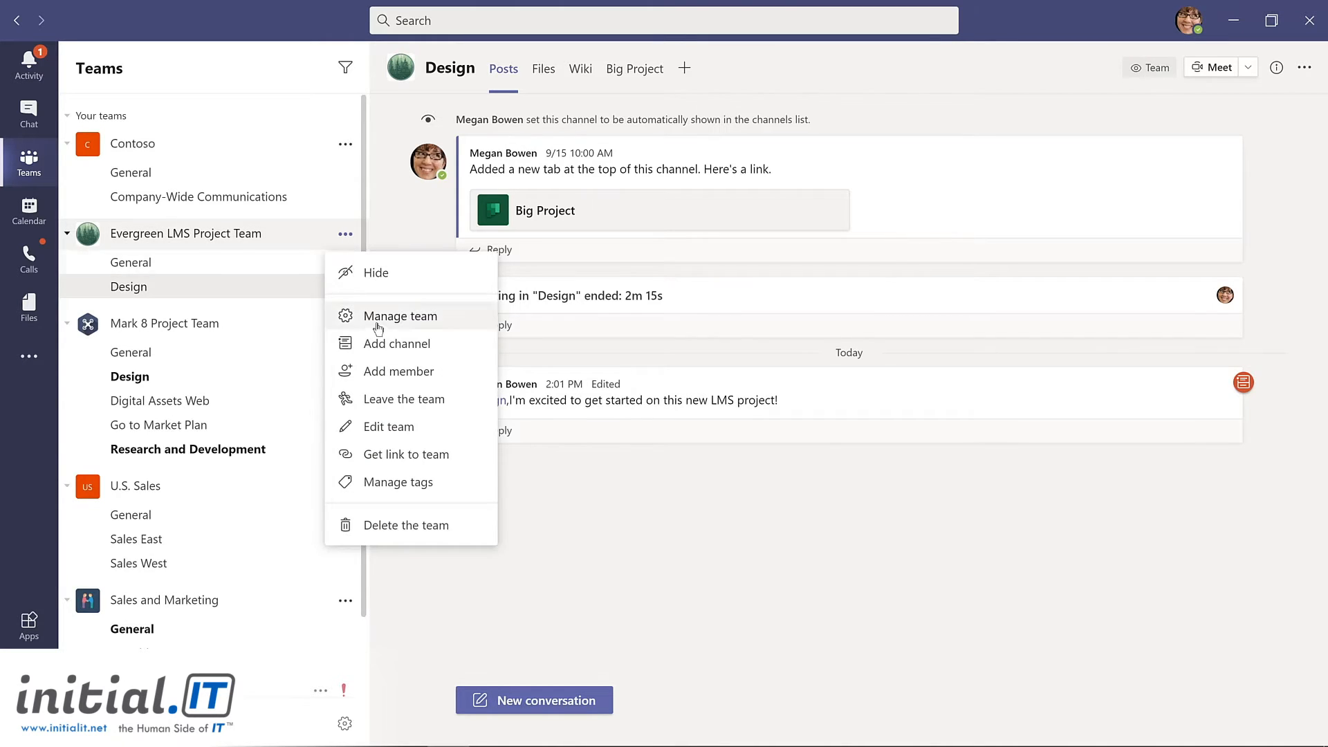
click(385, 346)
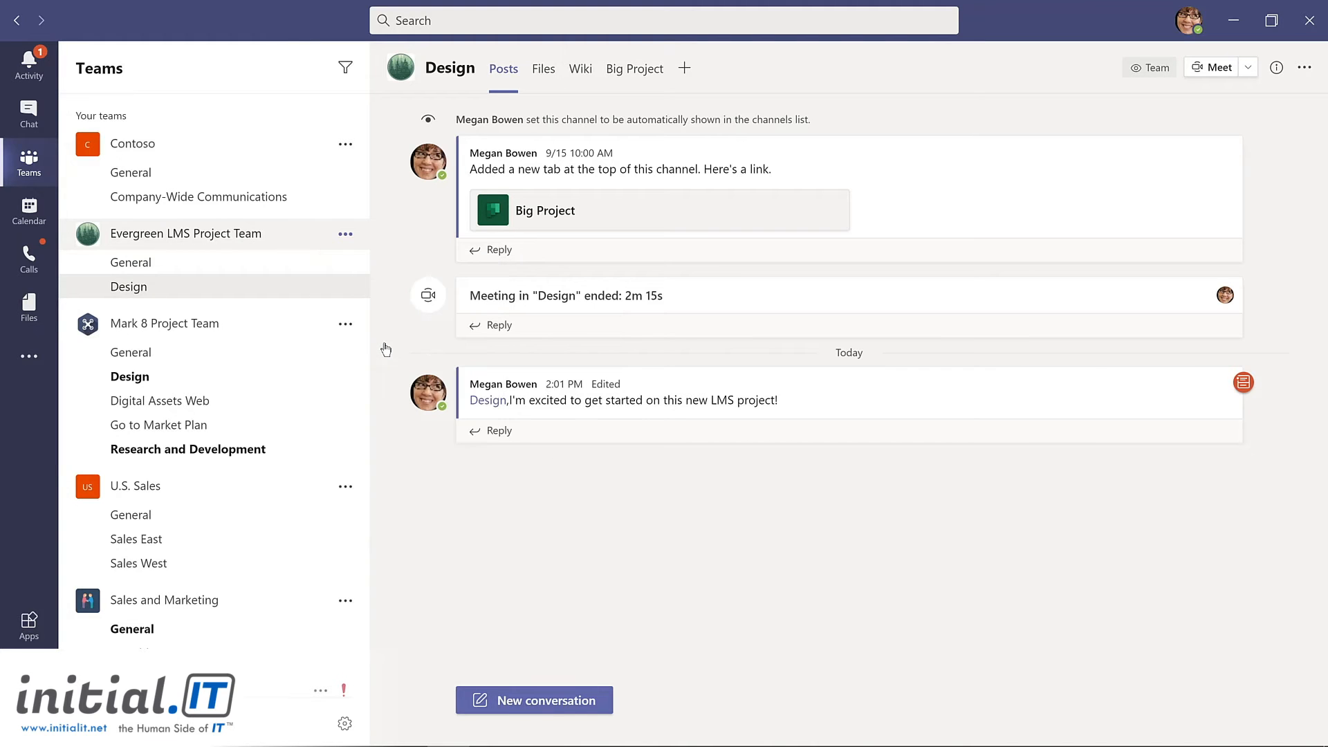
text(Budget and Financials)
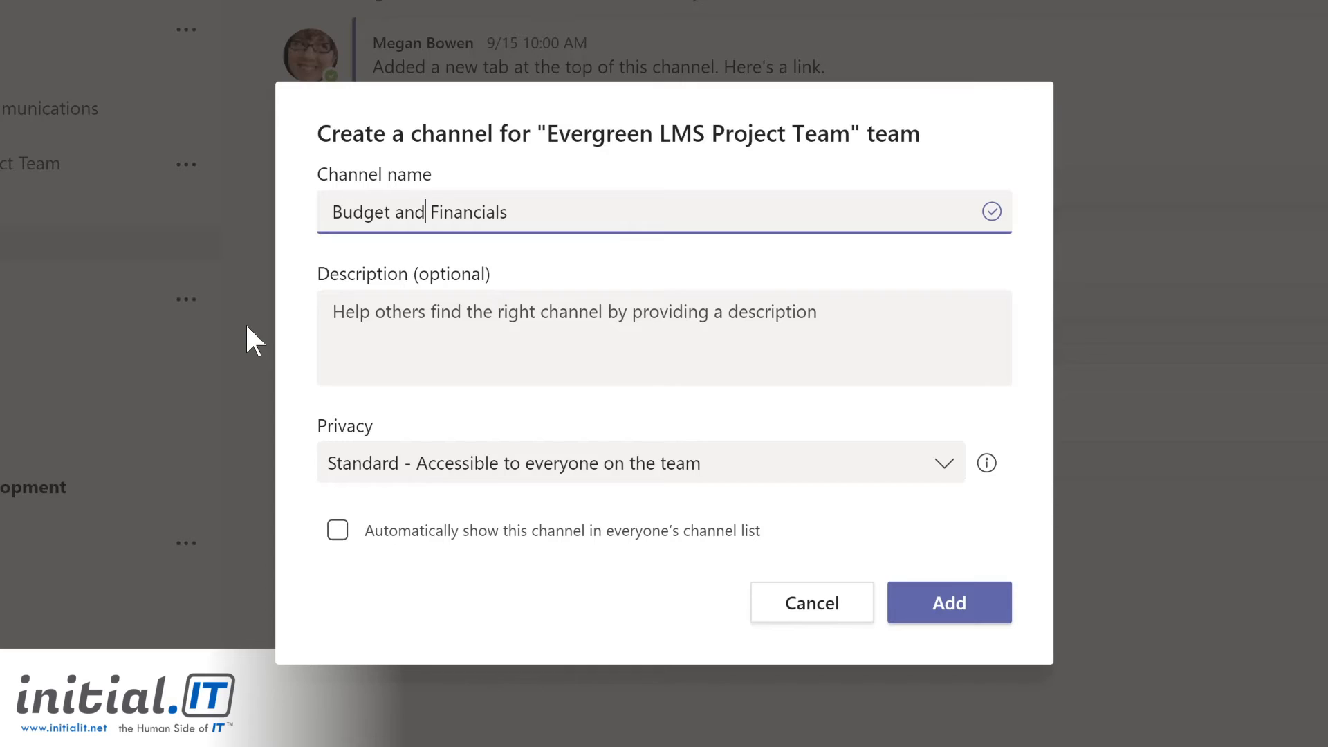
click(945, 467)
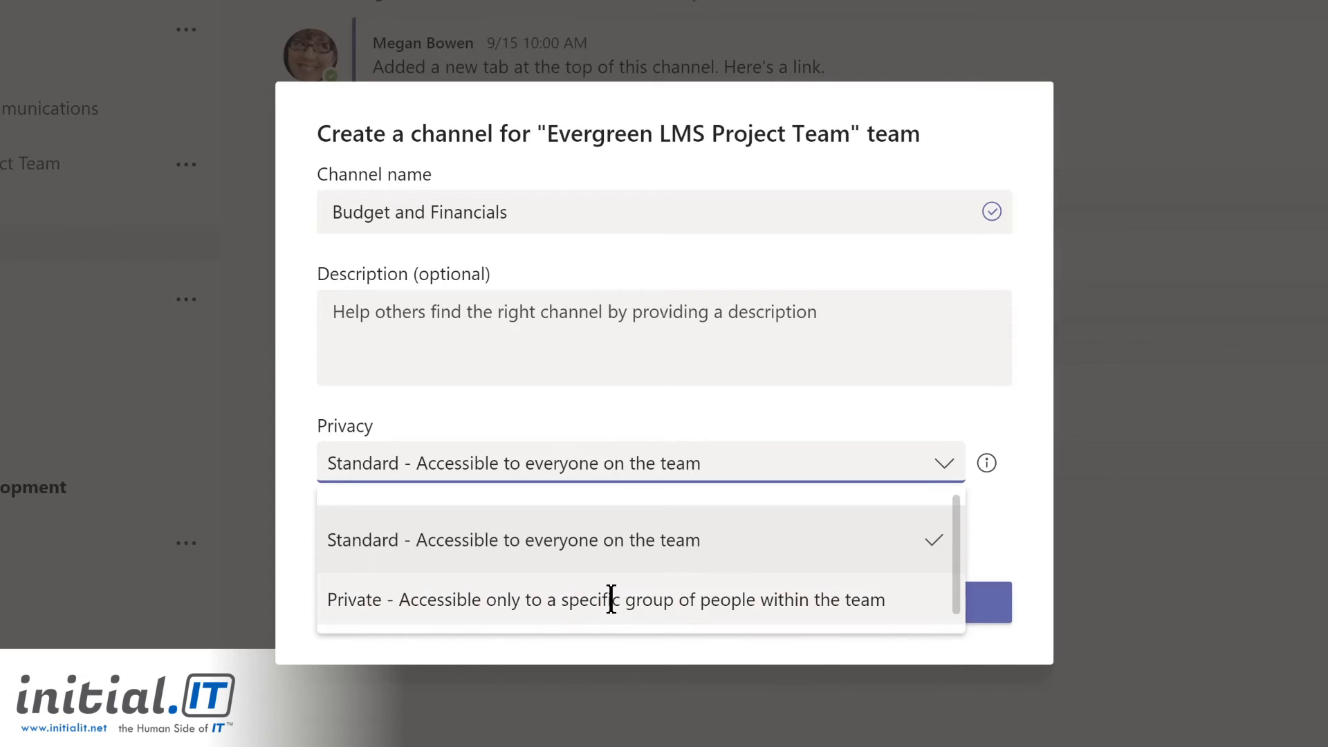
click(611, 599)
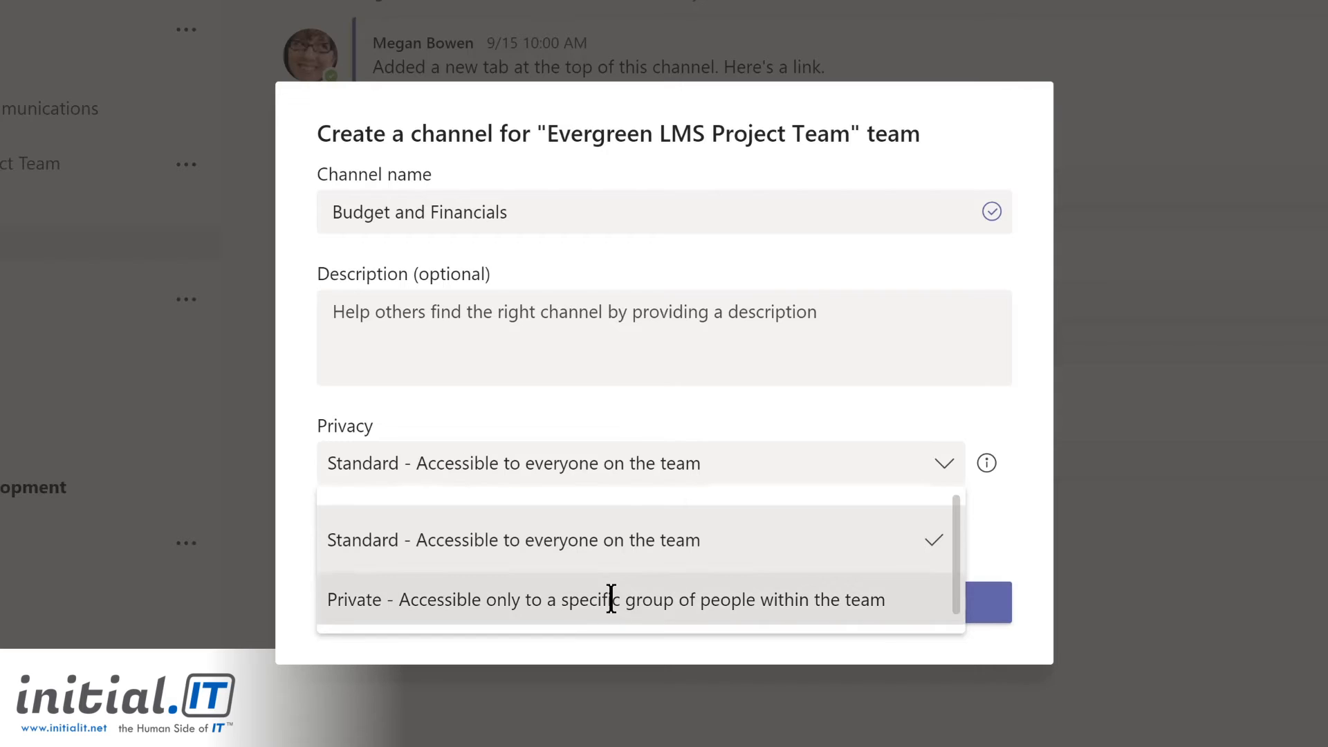
click(929, 607)
- Add the product manager and the director as members of the Budget and Financials channel
text(lidia)
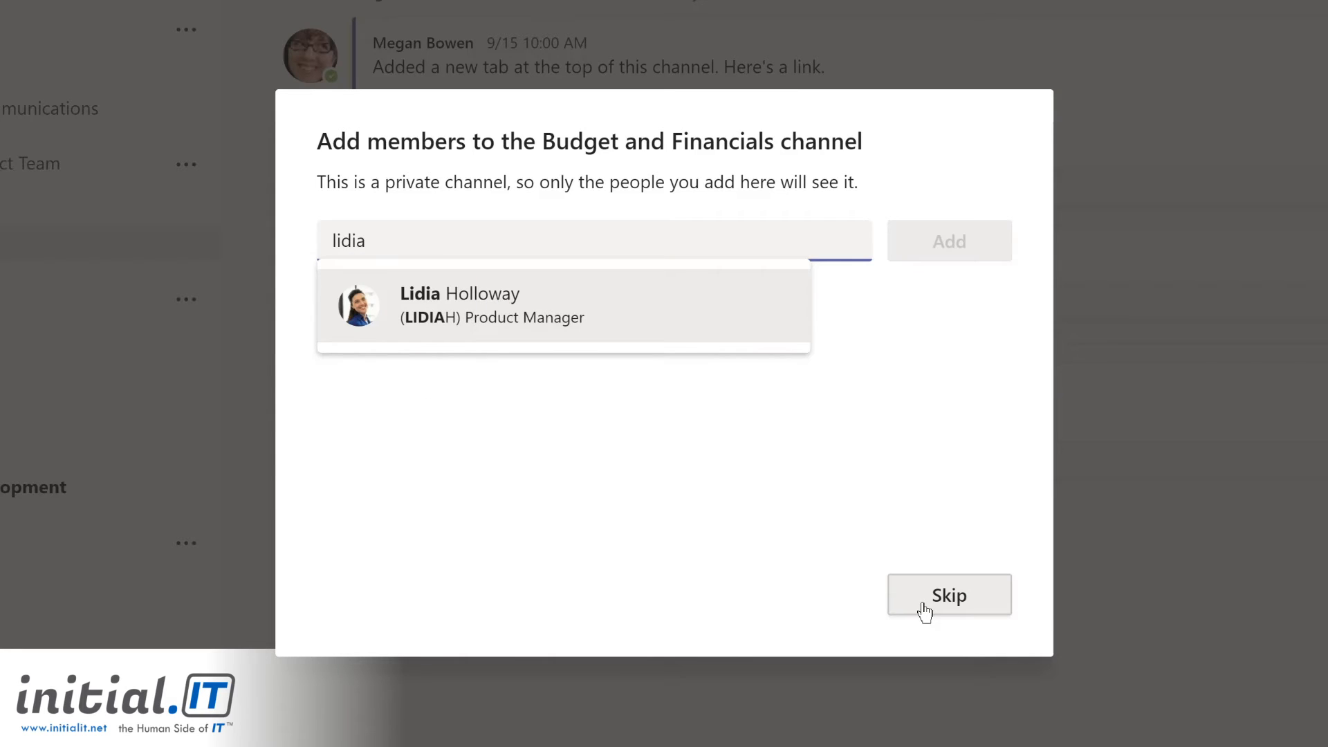
key(Return)
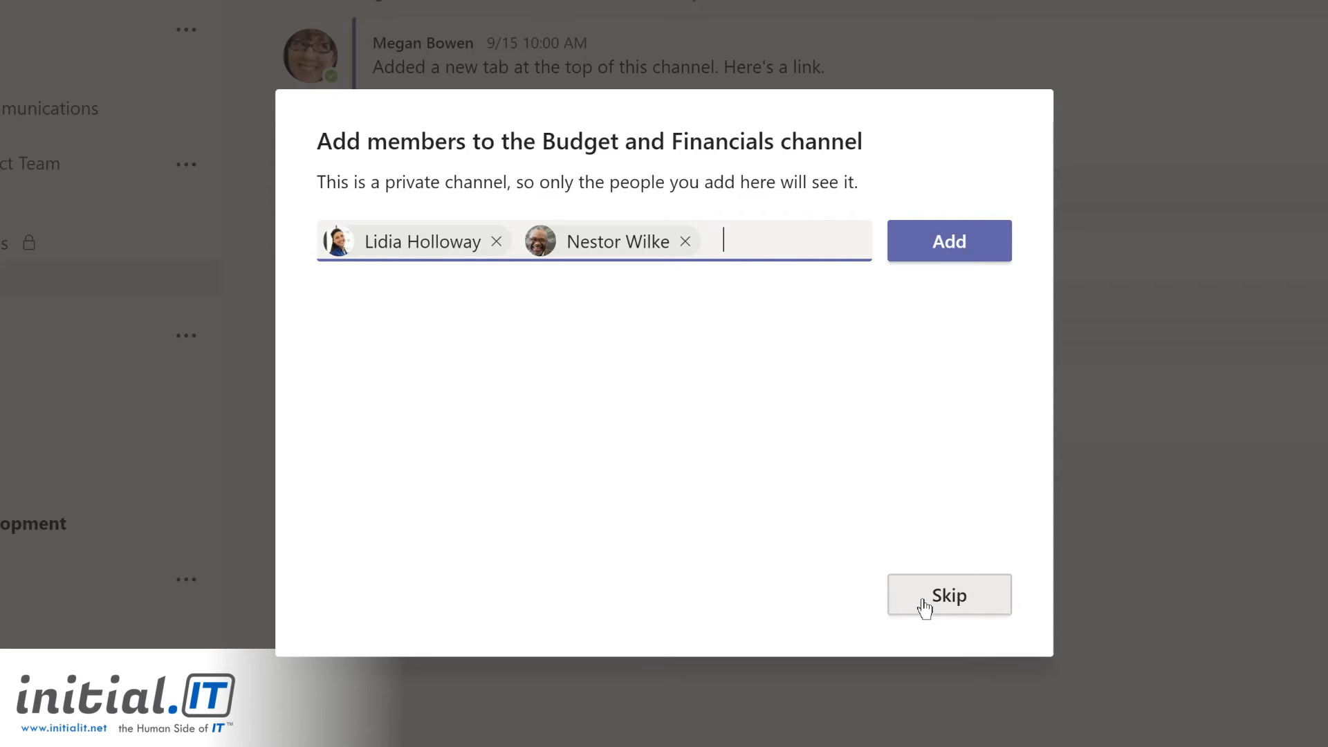
click(933, 246)
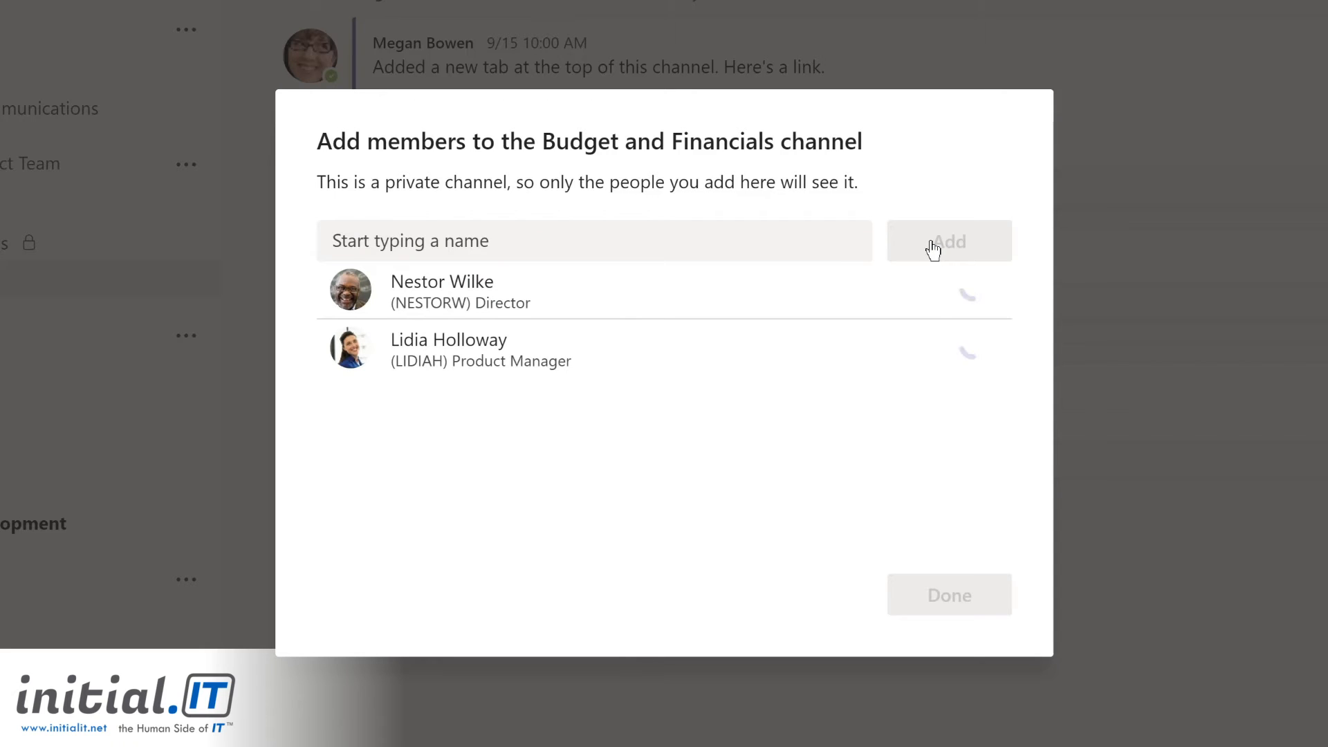
- Make both added members owners of the Budget and Financials channel and finish the member setup
click(933, 294)
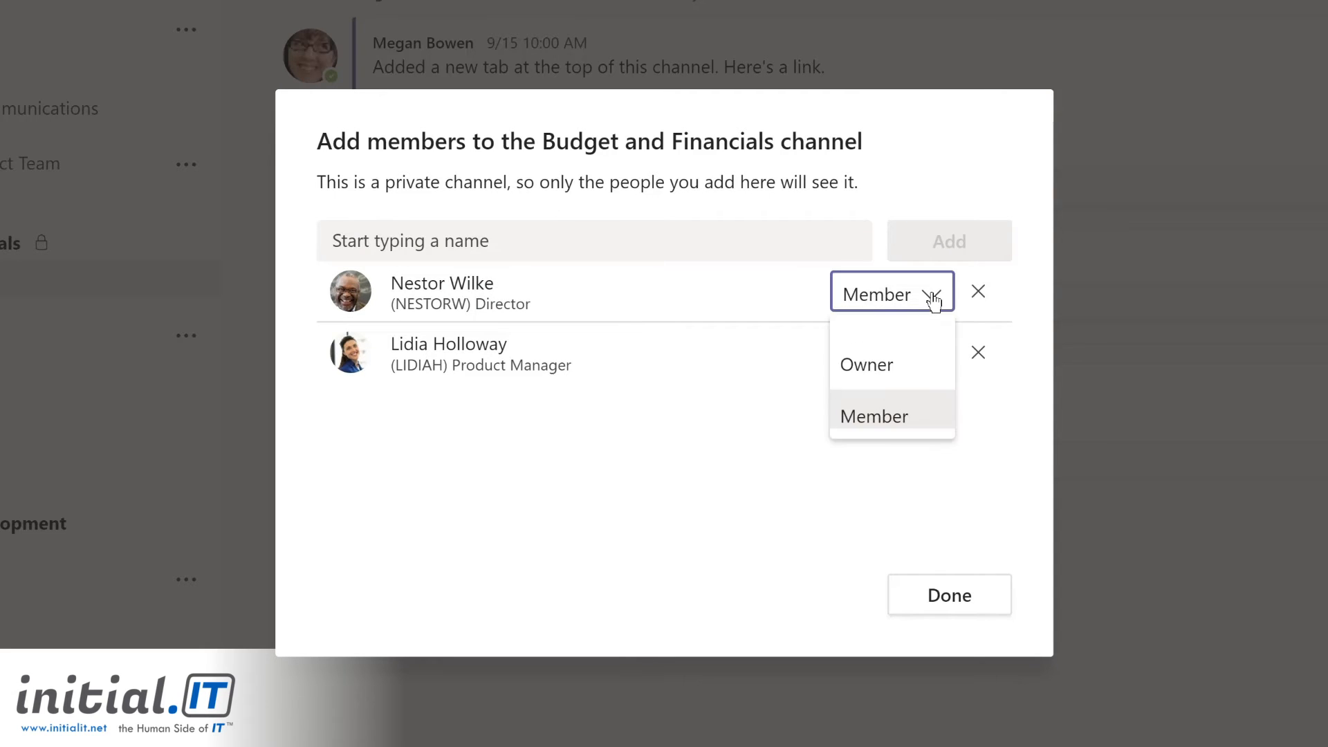
click(899, 363)
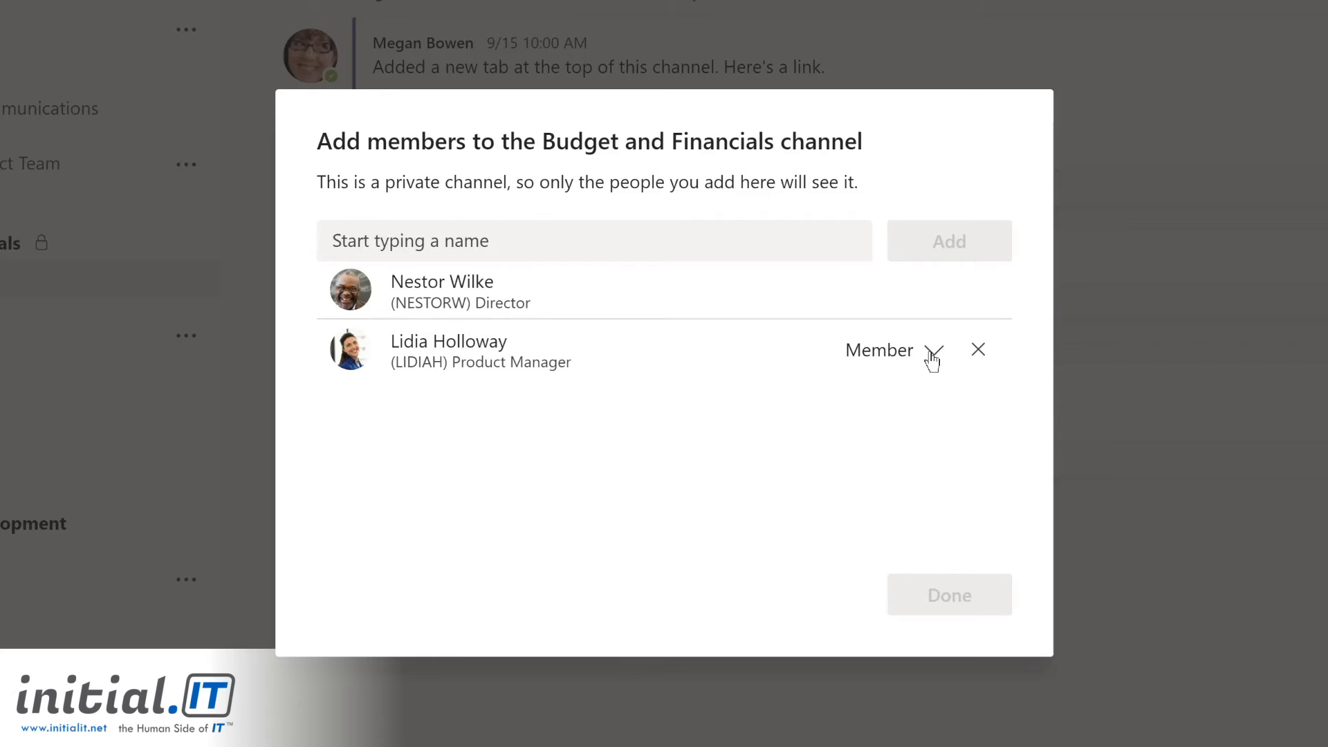
click(932, 357)
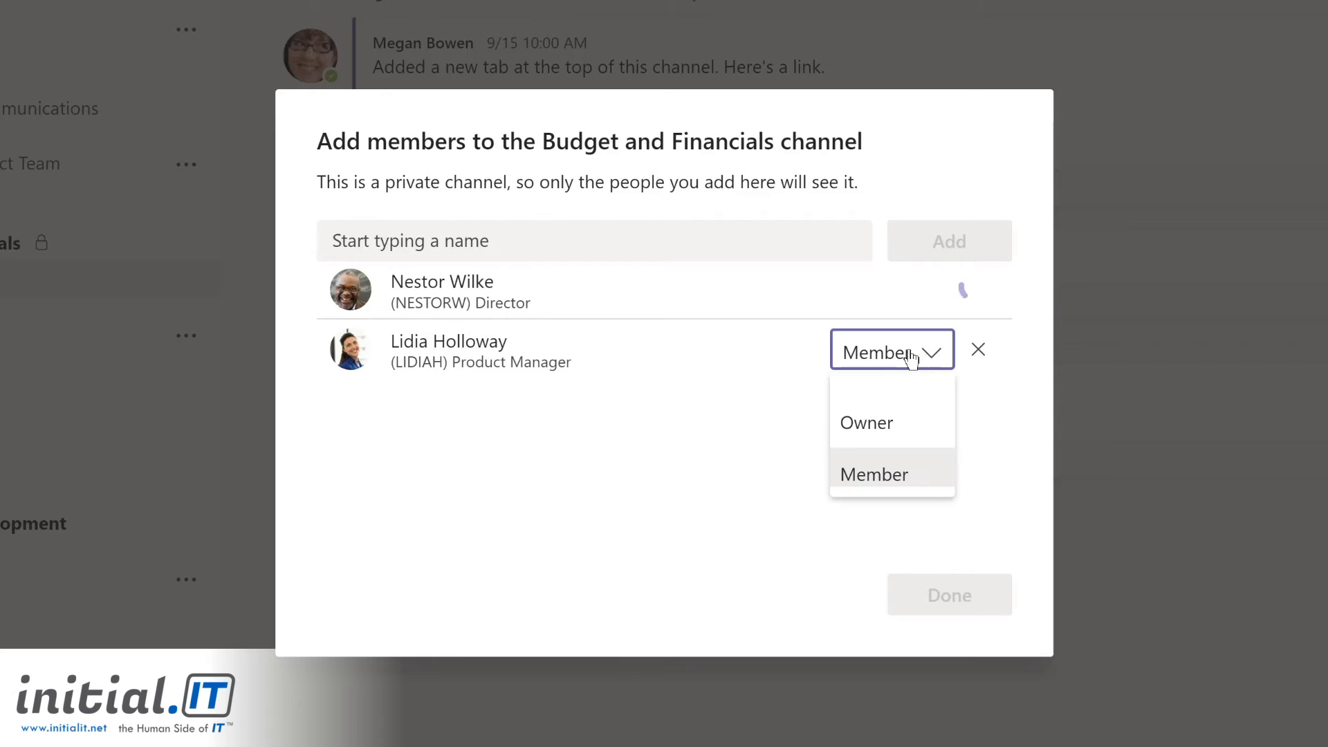
click(870, 420)
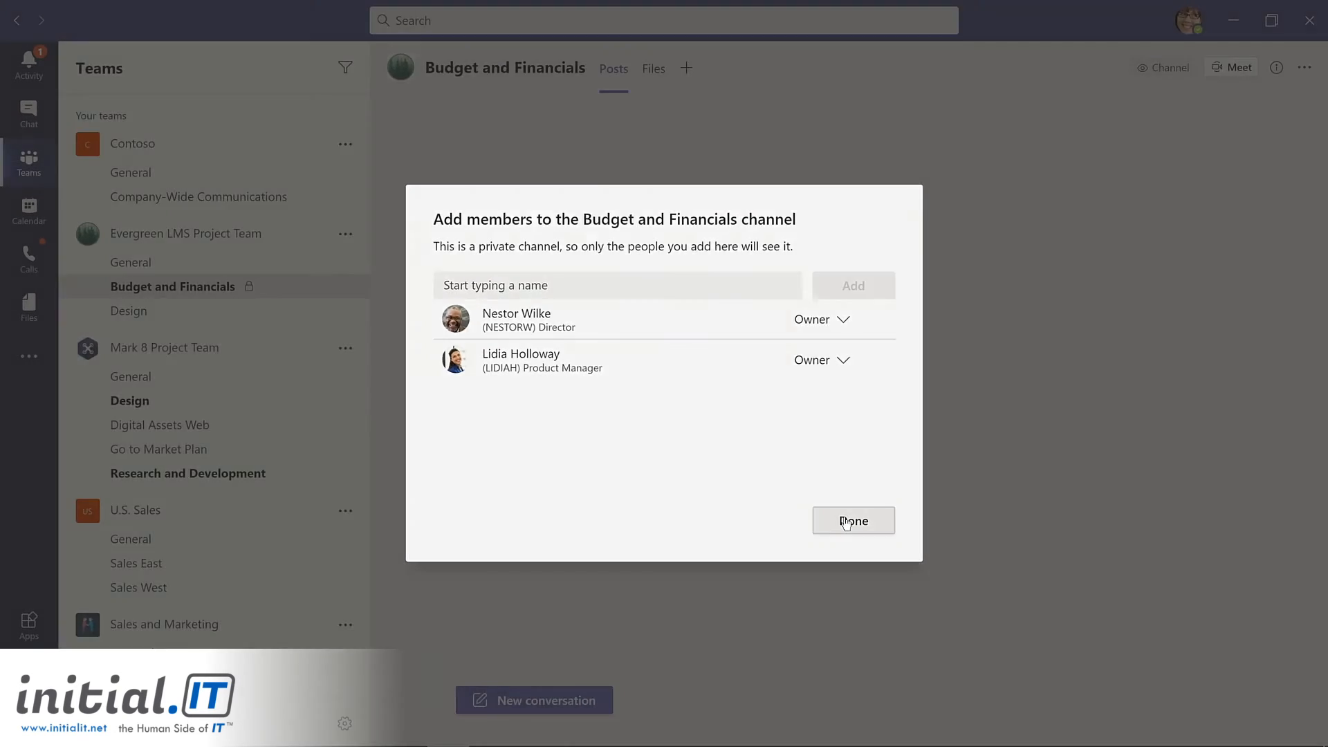
click(846, 522)
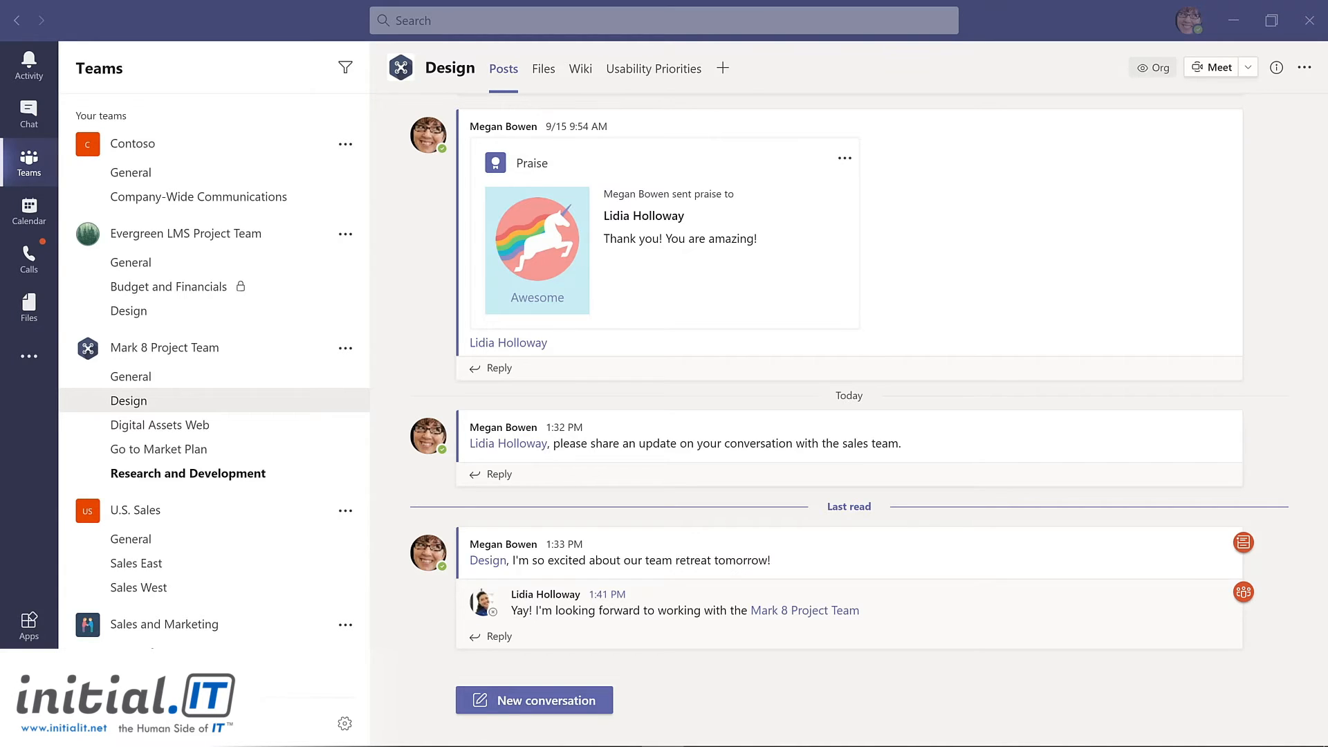
- Make the file Contoso Marketing Principles-2021.pptx a tab in the Mark 8 Project Team's Design channel
click(544, 72)
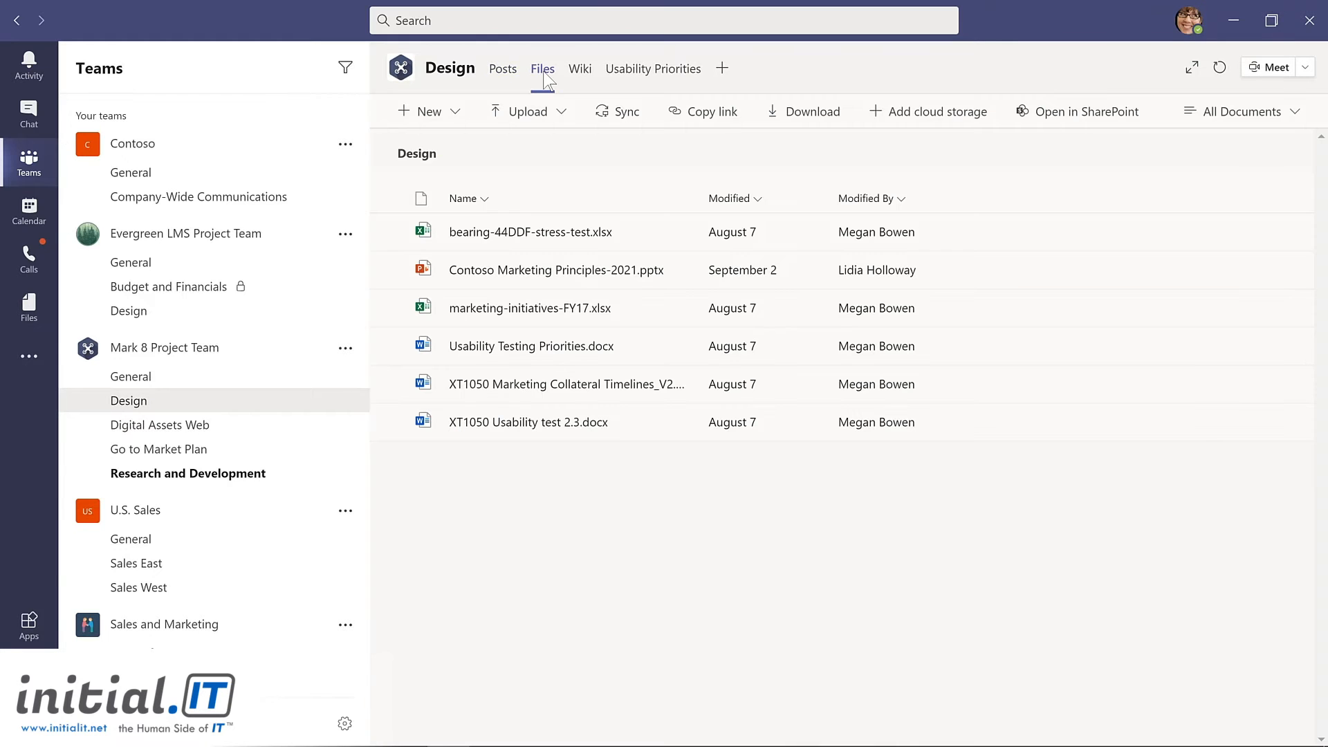
mouse_move(675, 270)
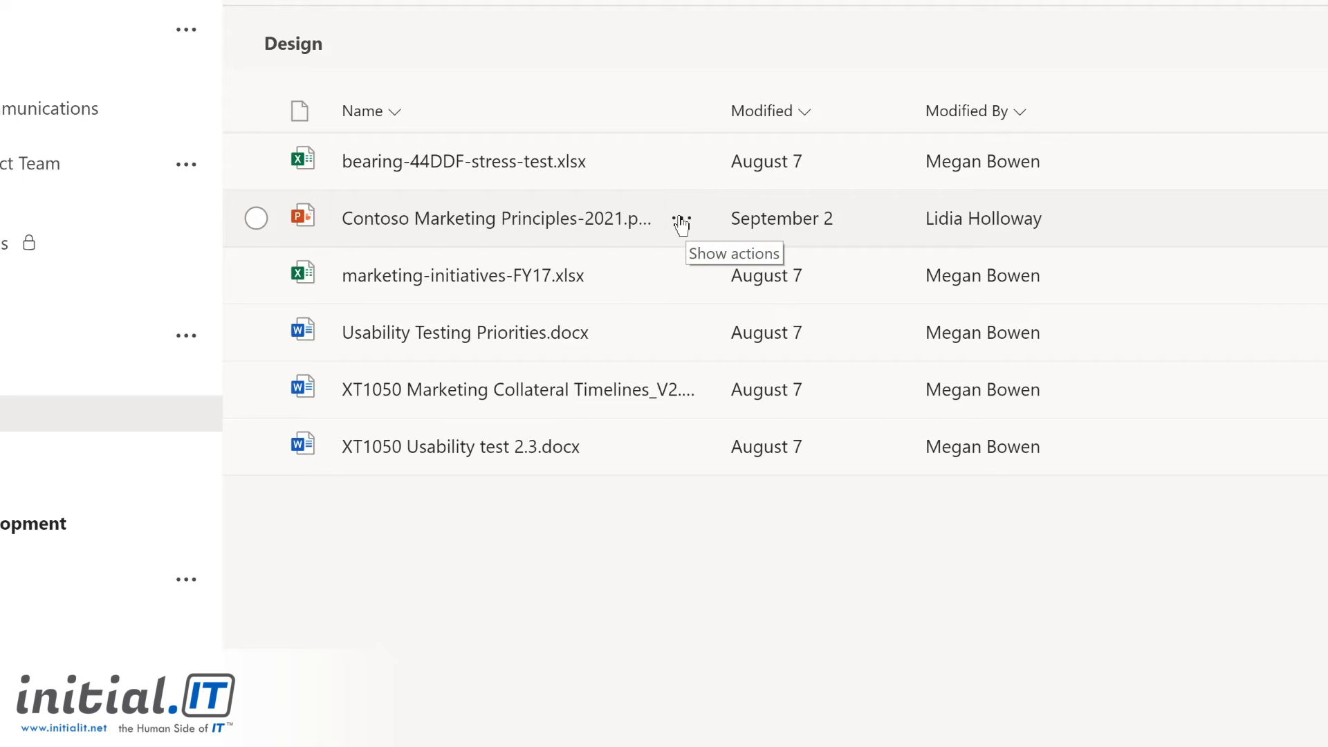
click(681, 221)
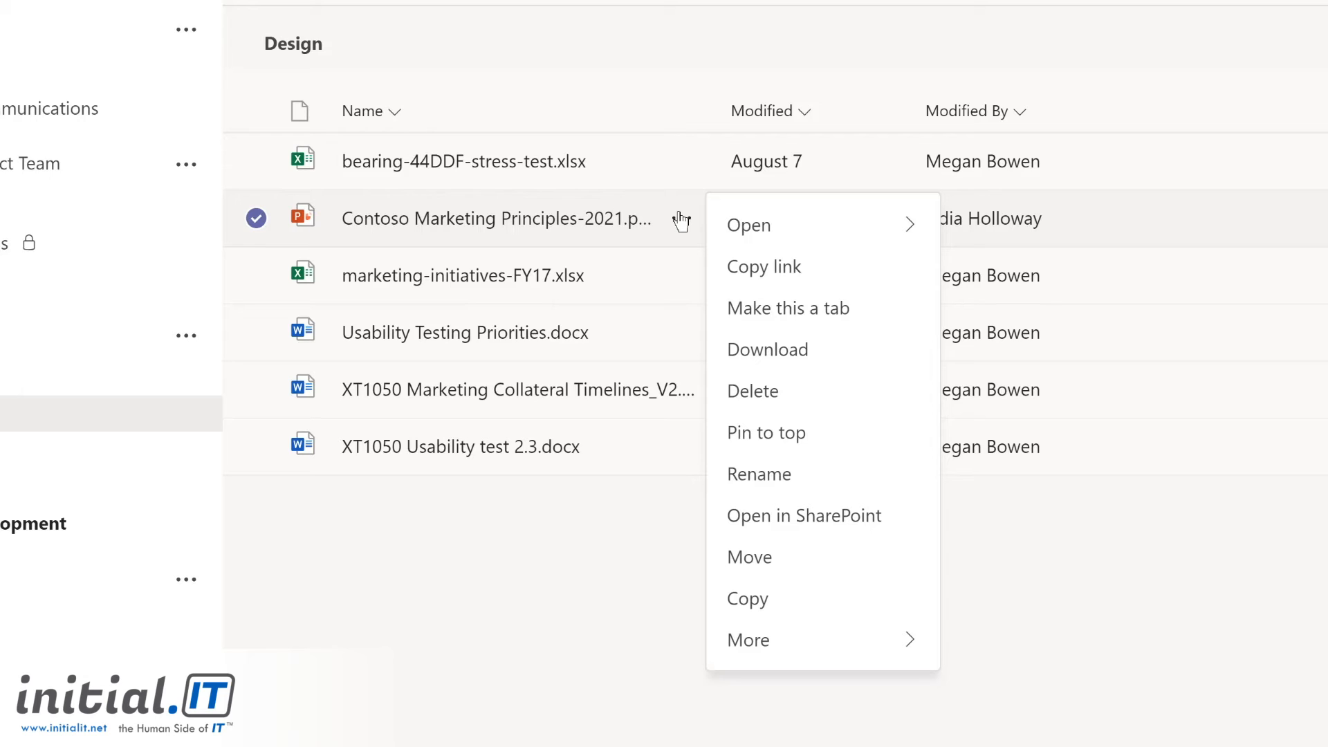
click(784, 311)
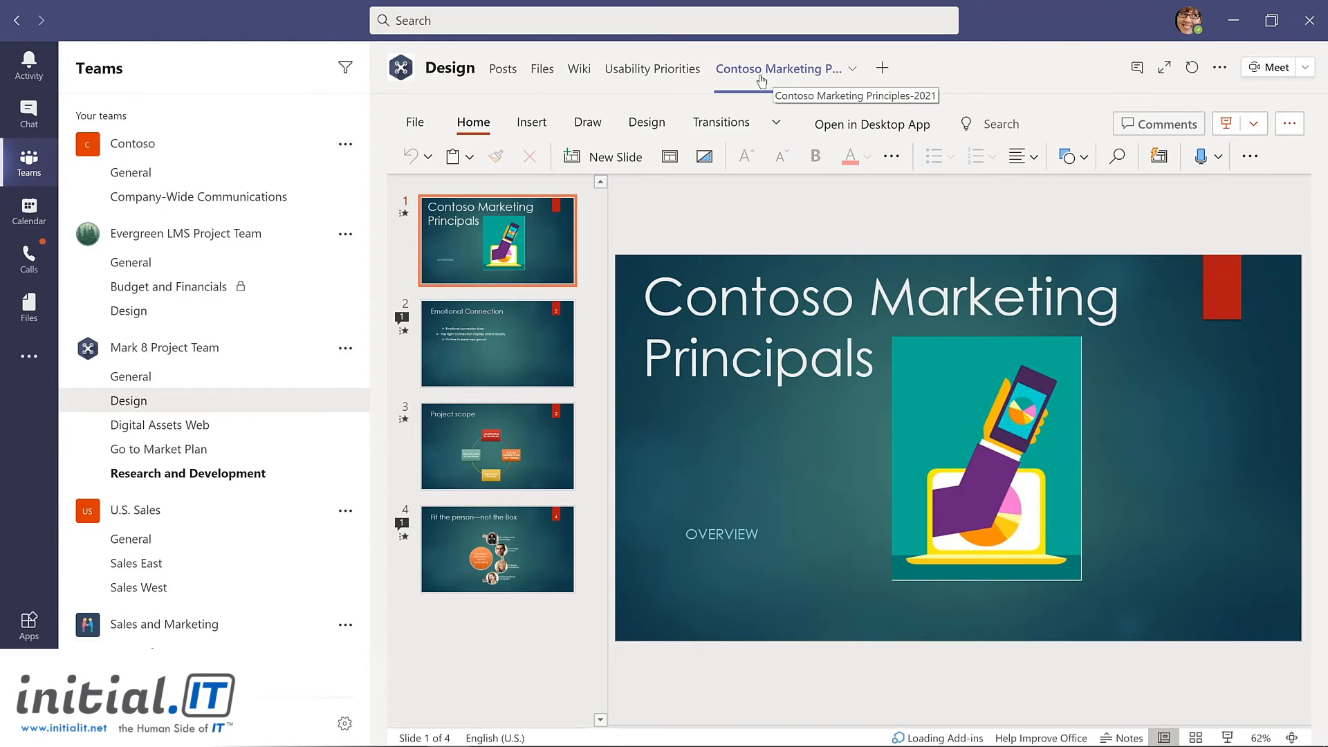
- View the Usability Priorities tab, return to the Contoso Marketing Principles-2021 tab and choose to remove it
click(630, 69)
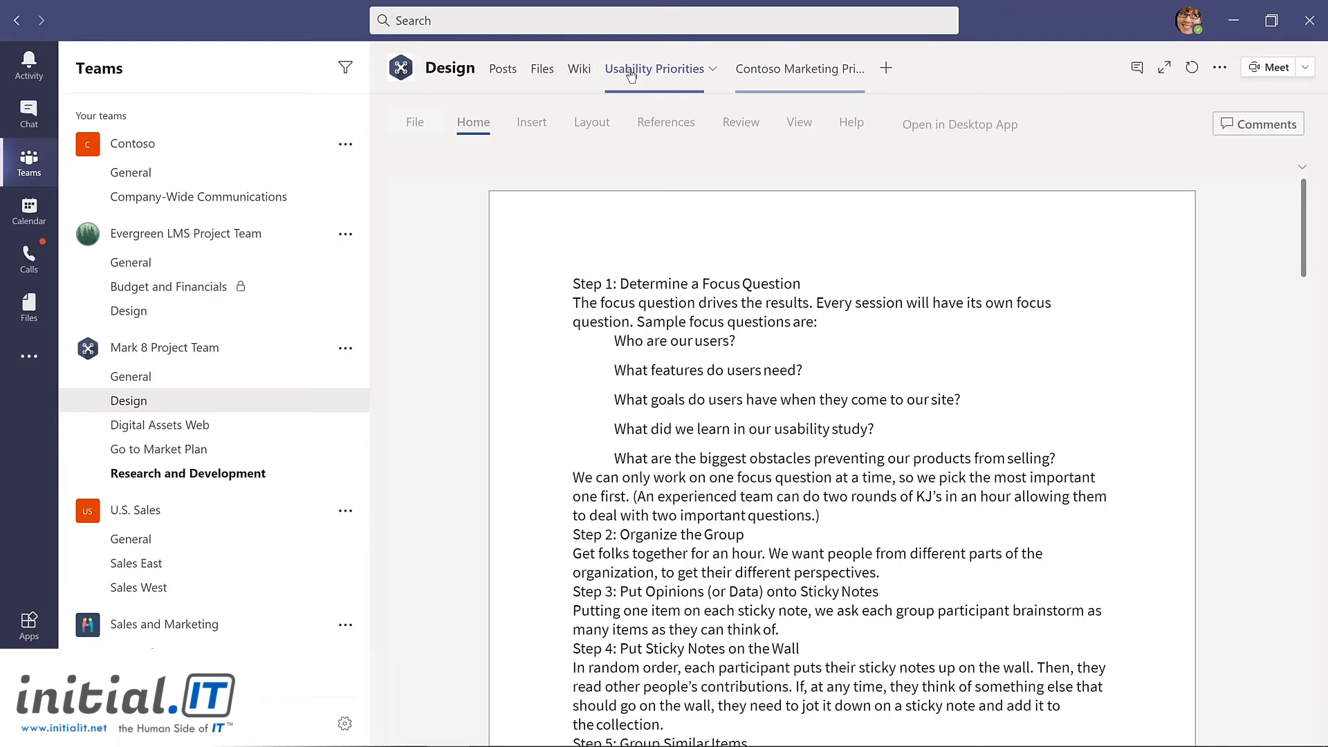
click(829, 77)
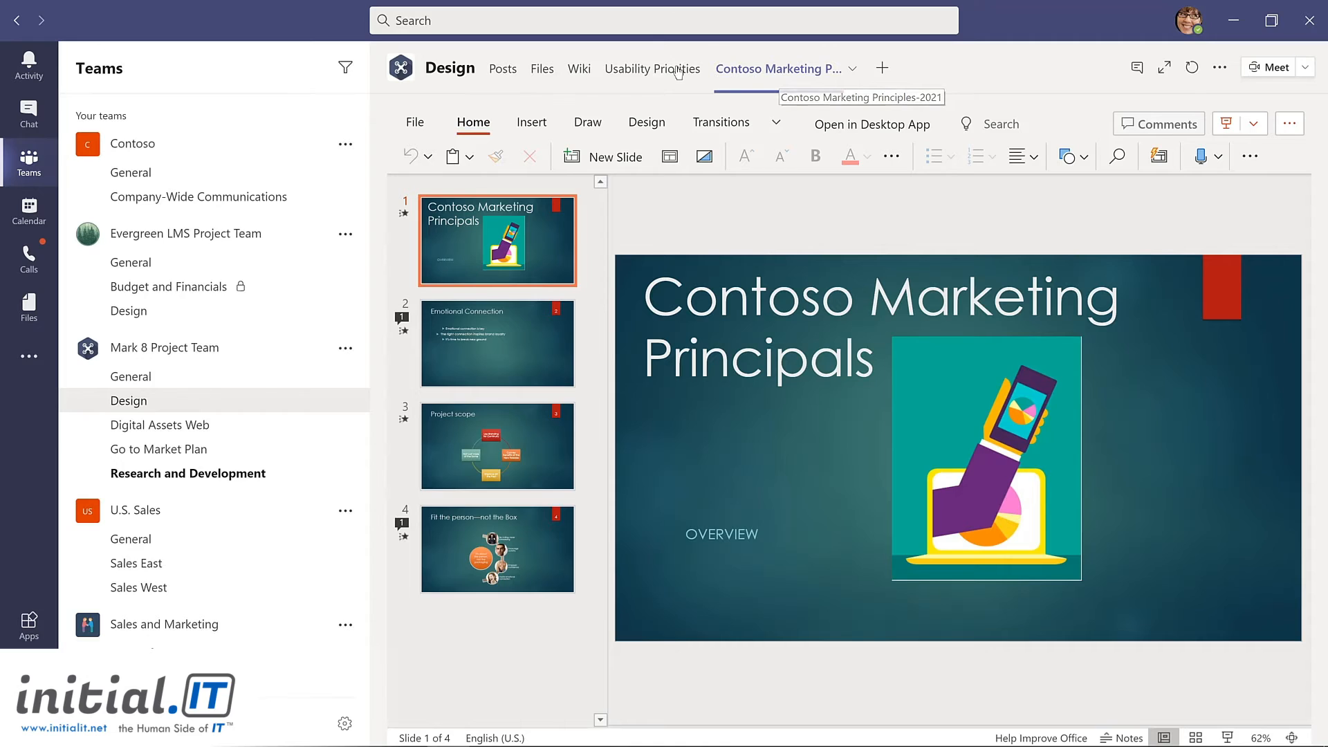
click(852, 72)
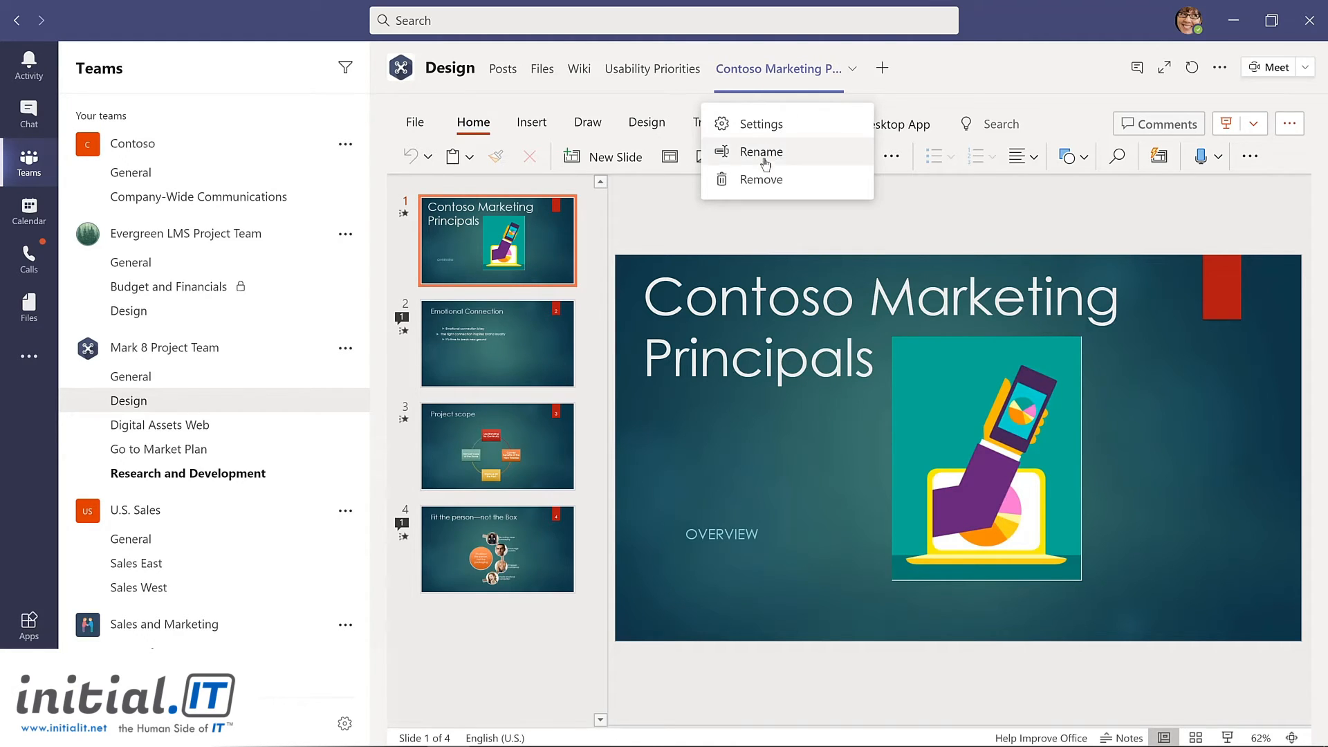
click(762, 180)
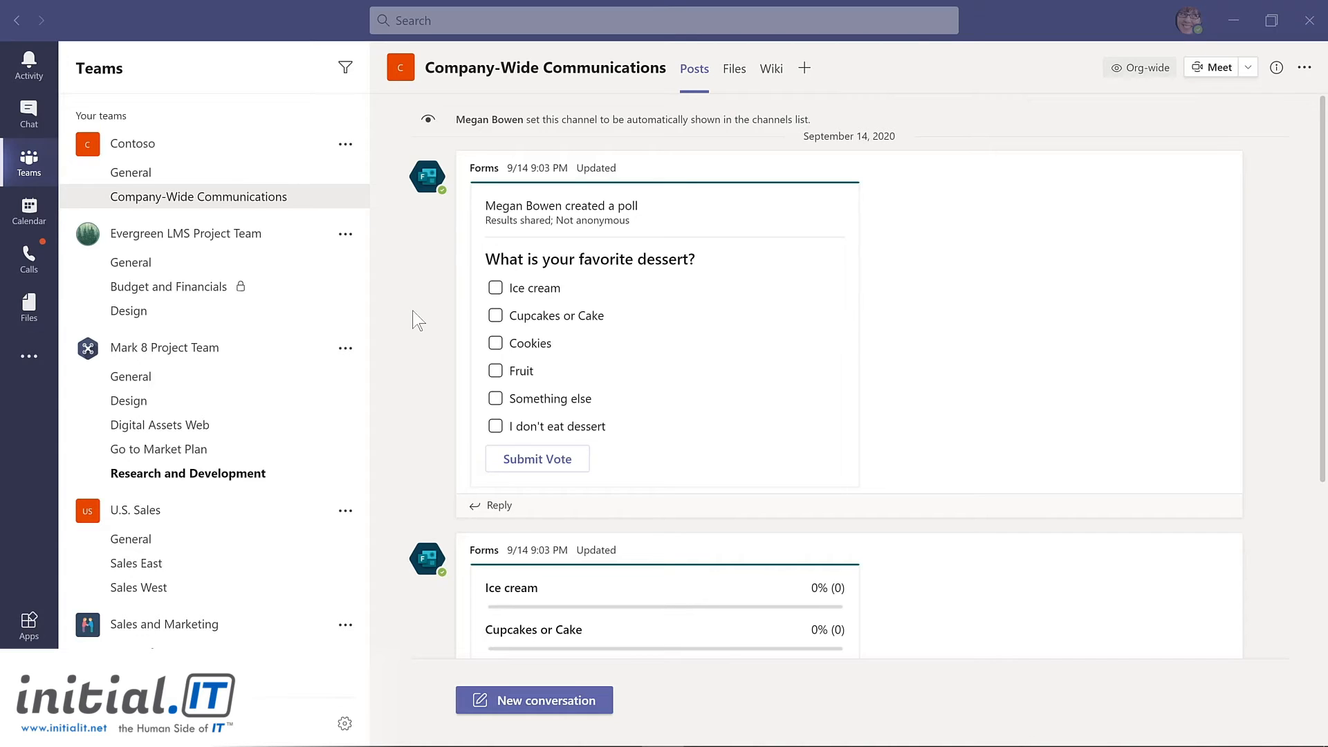
- Vote for Ice cream, Cupcakes or Cake, and Cookies in the favorite dessert poll of Company-Wide Communications and submit the vote
scroll(415, 321, down, 3)
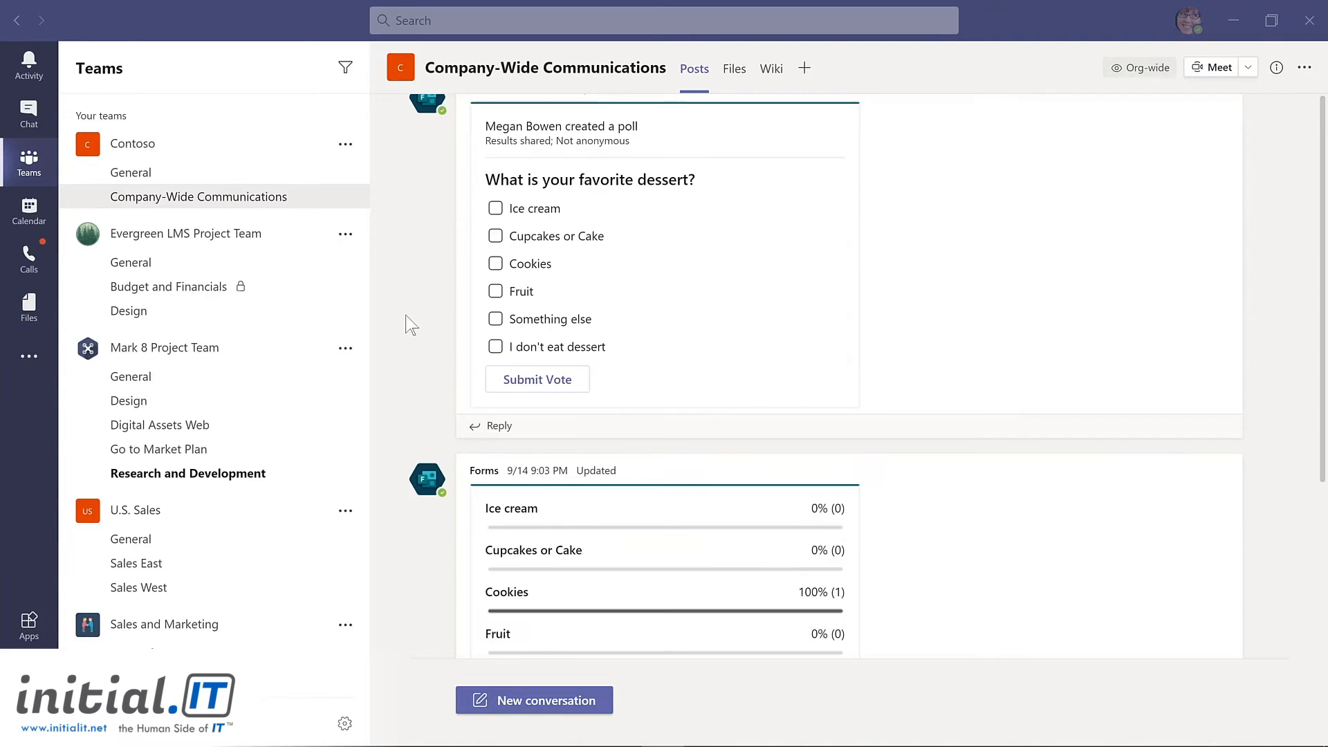
scroll(408, 321, down, 2)
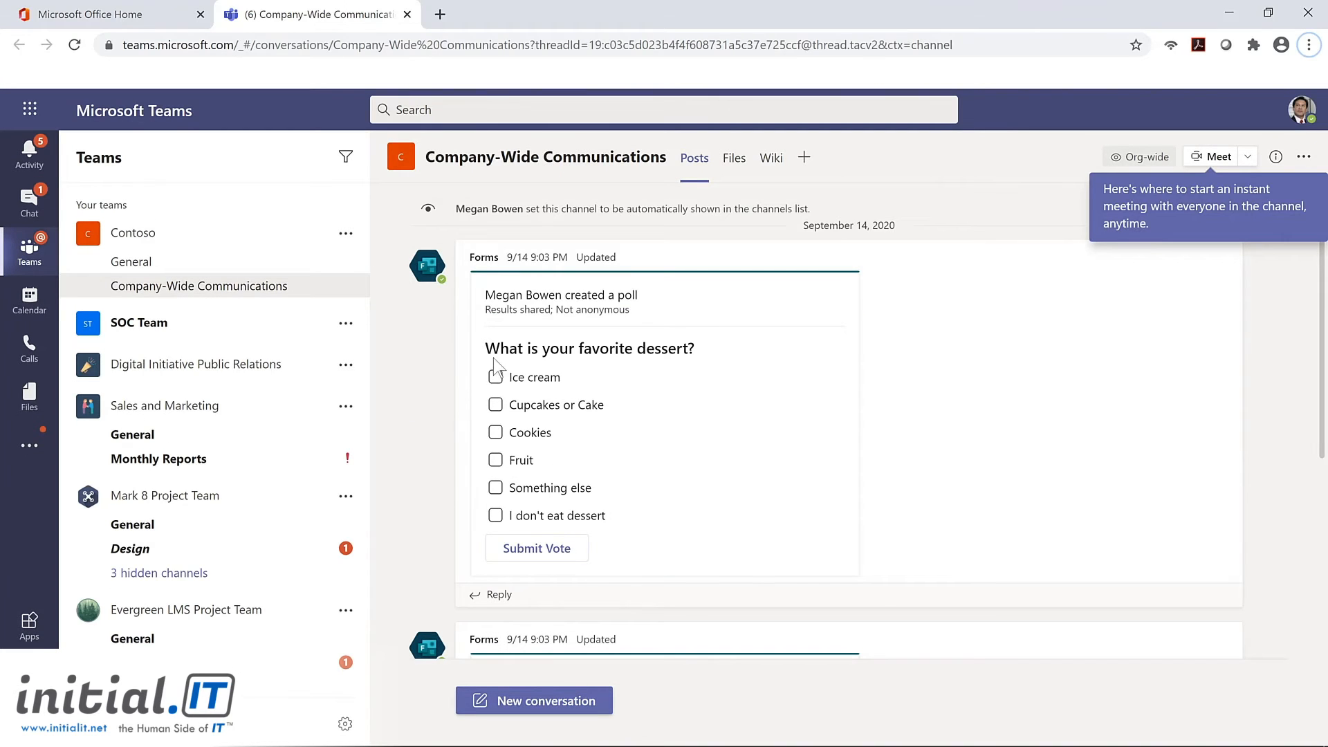
click(497, 406)
click(497, 379)
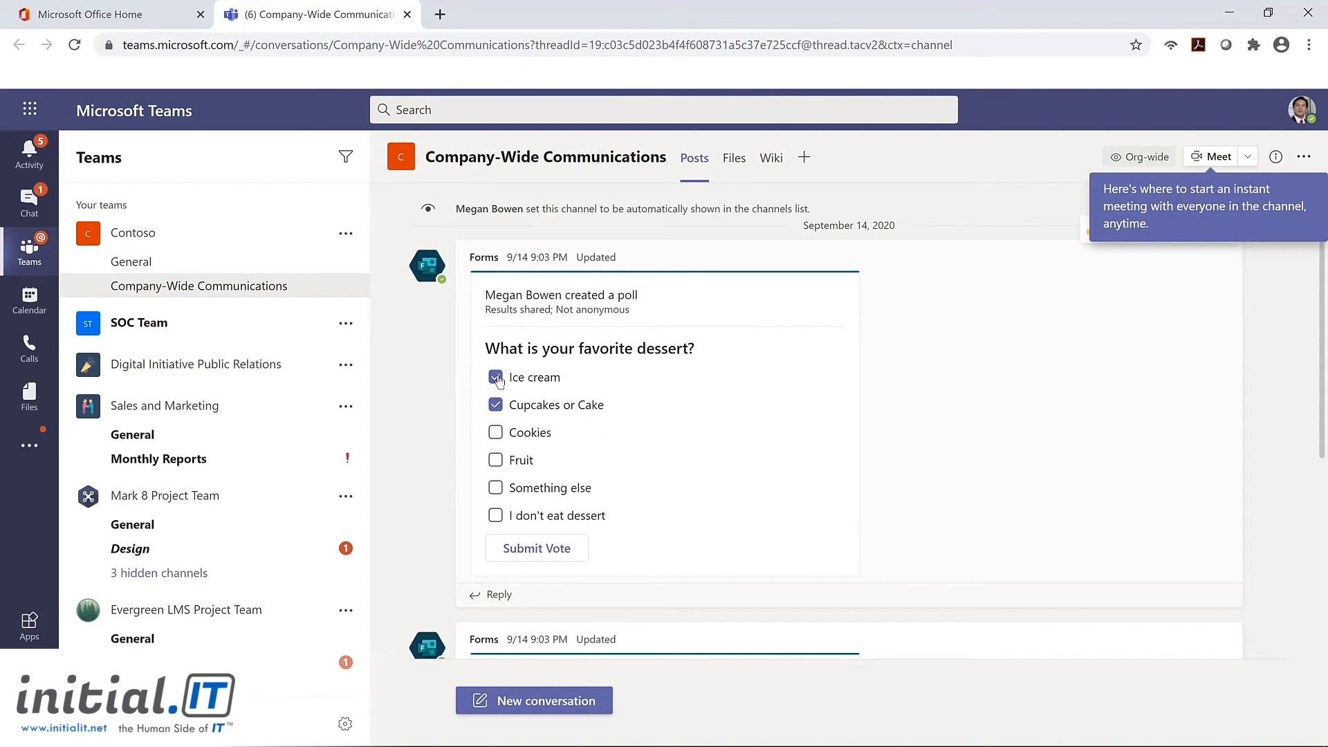
click(499, 434)
click(539, 550)
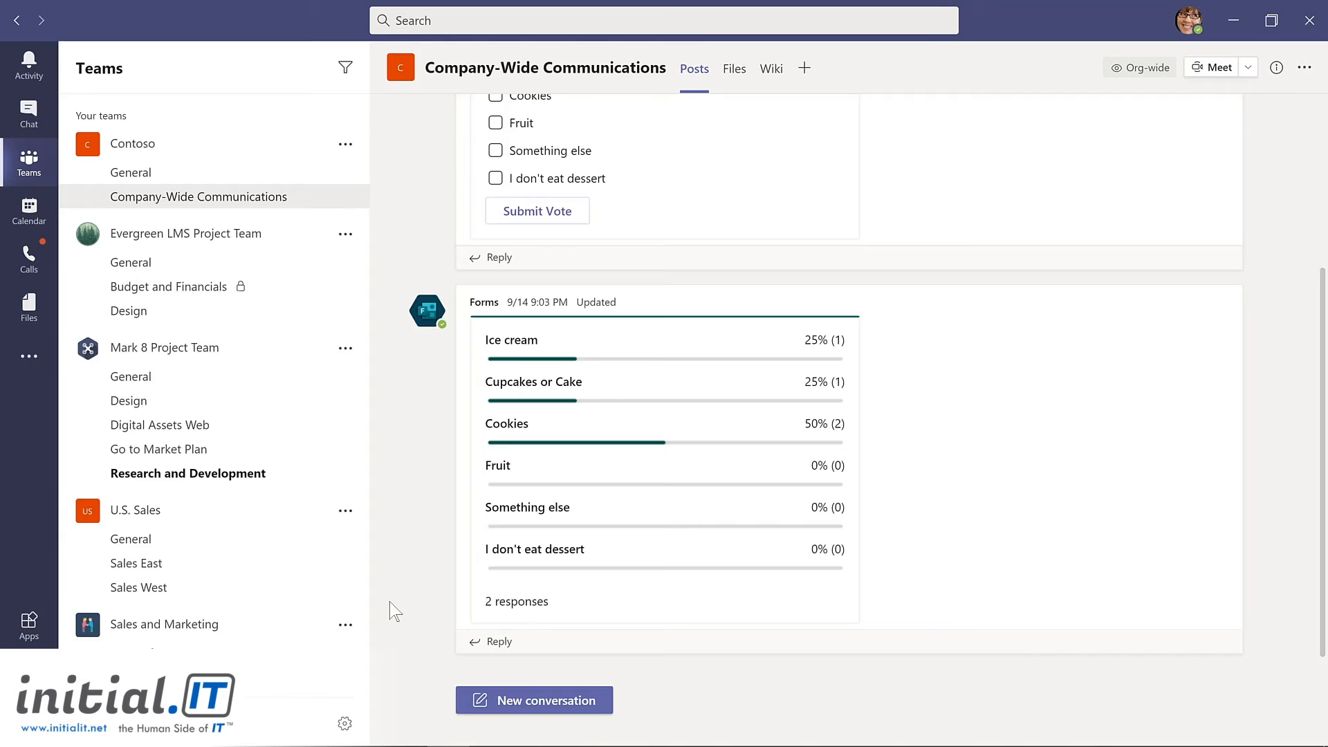
- Start a new Forms poll in the Company-Wide Communications channel with the question "How much do you like Microsoft Teams?"
click(538, 700)
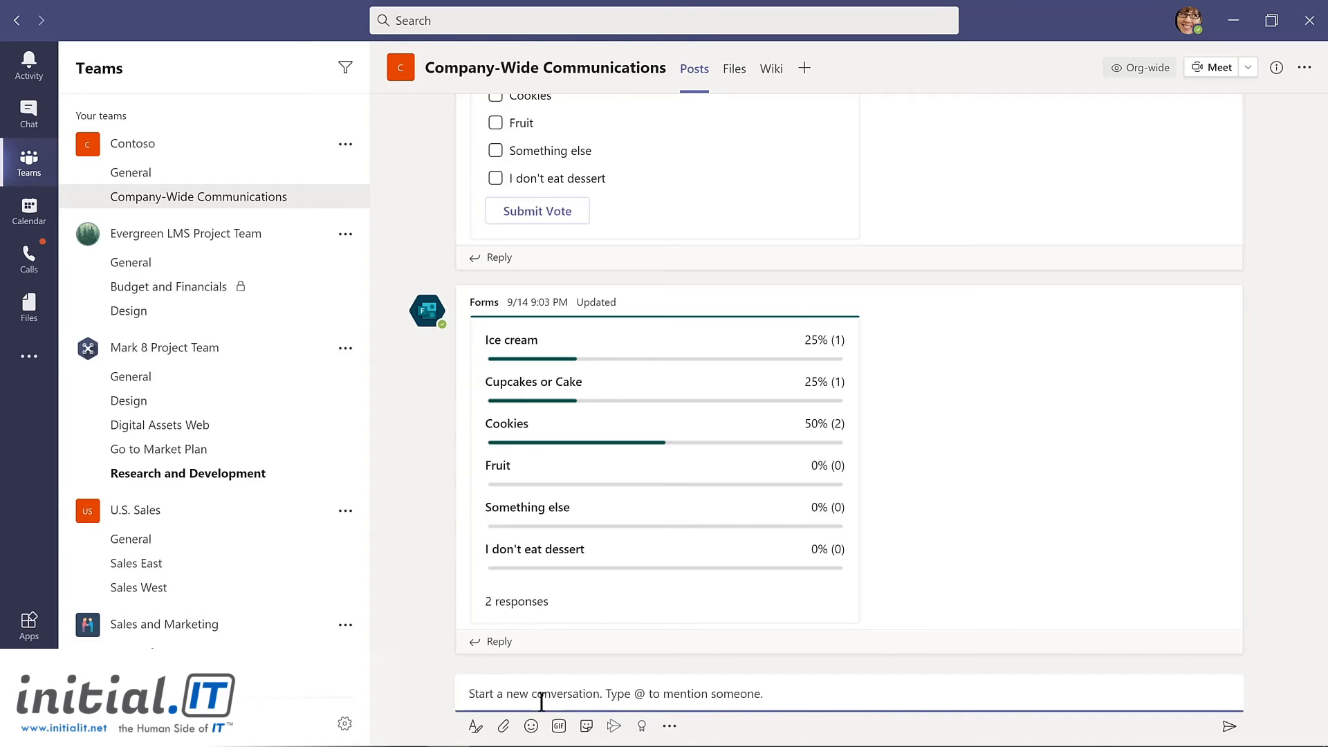
click(668, 727)
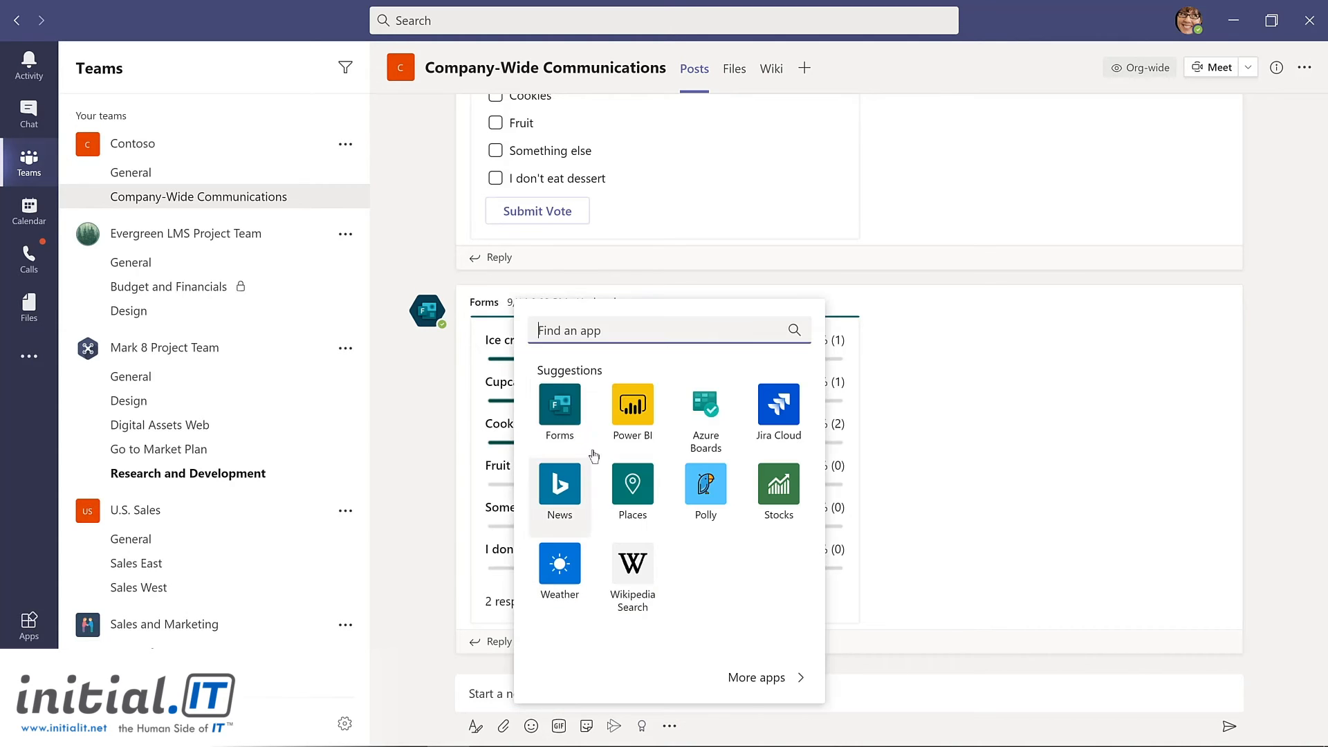
click(562, 408)
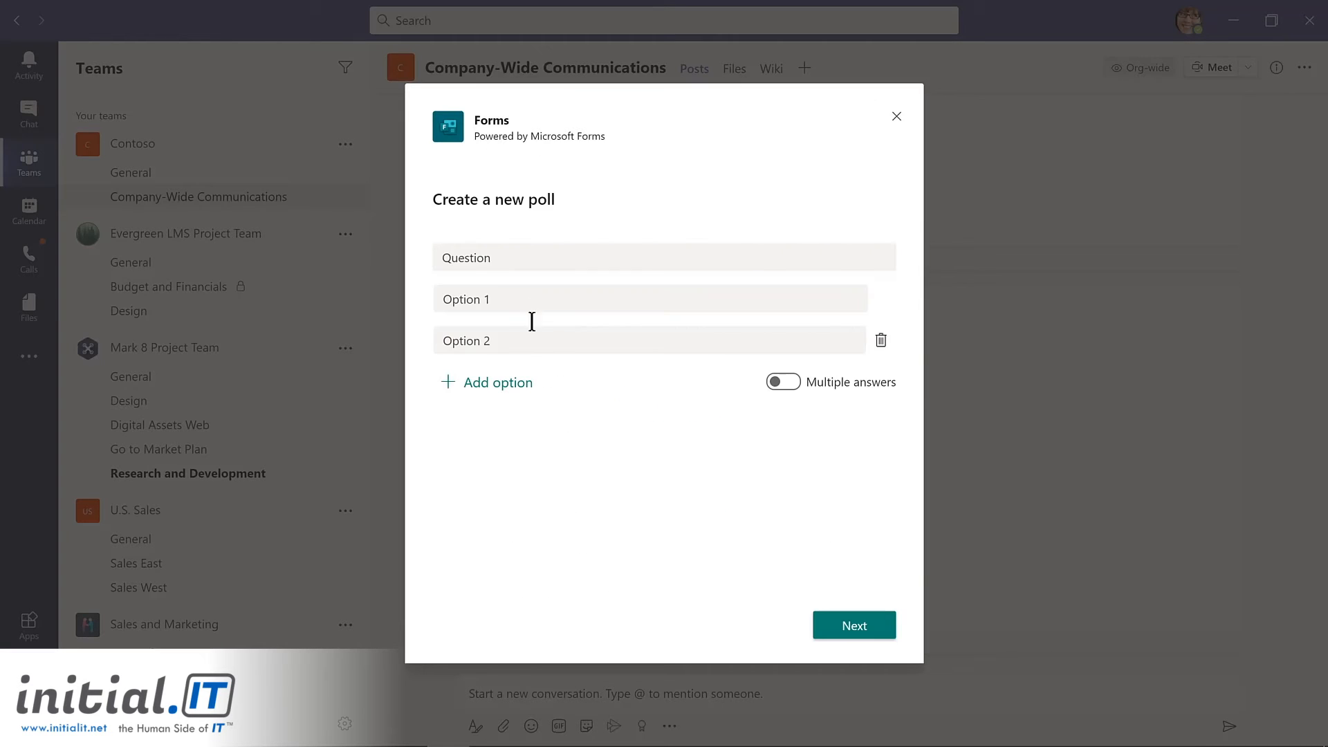
click(508, 256)
text(Ho)
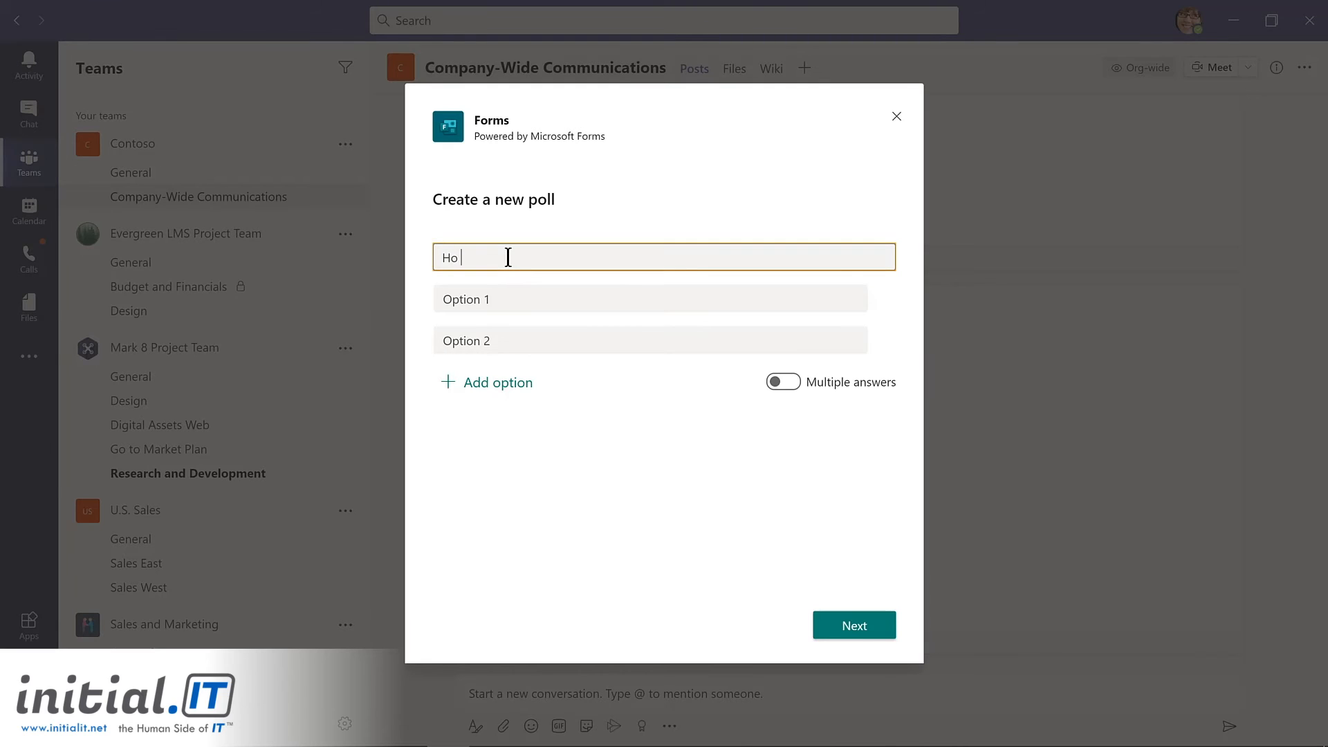
text(w much do you like Microsoft Teams?)
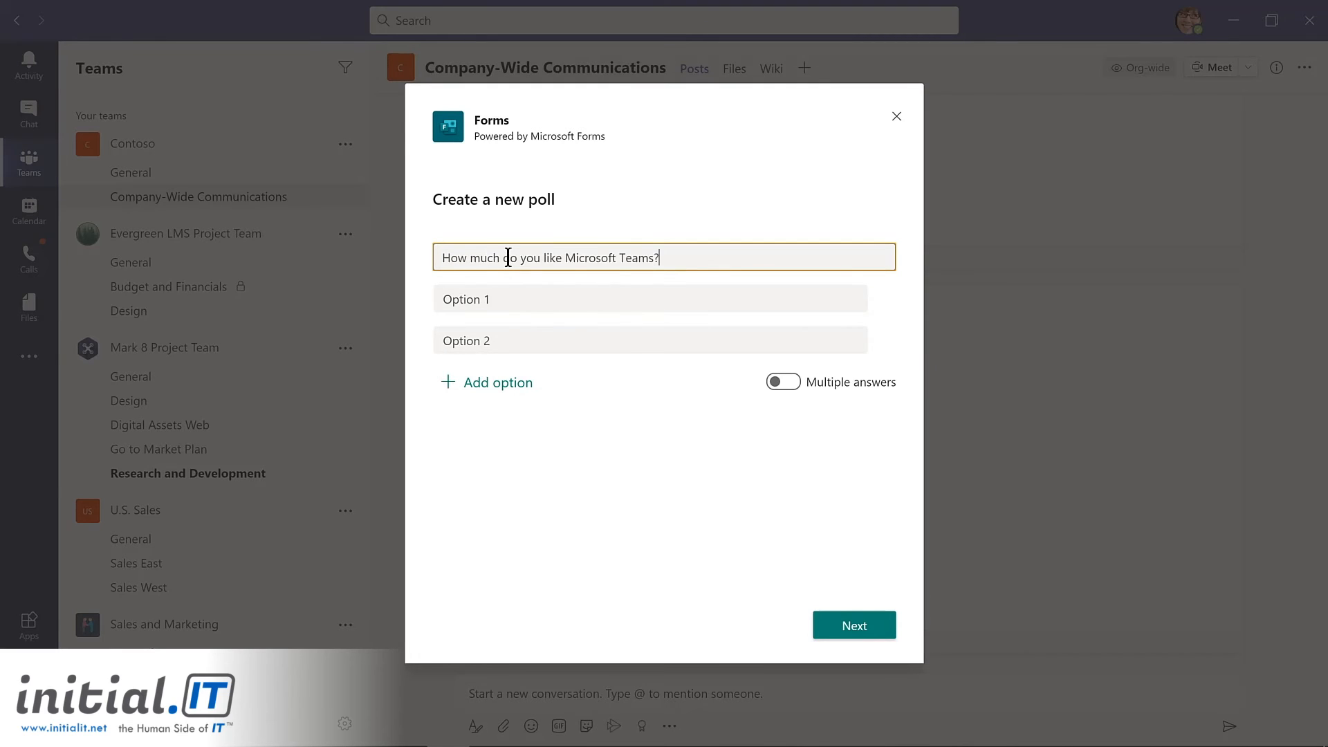
- Give the poll the options "Teams is amazing!" and "Such a big time saver!" and send it to the channel
key(Tab)
text(Teams is amazing!)
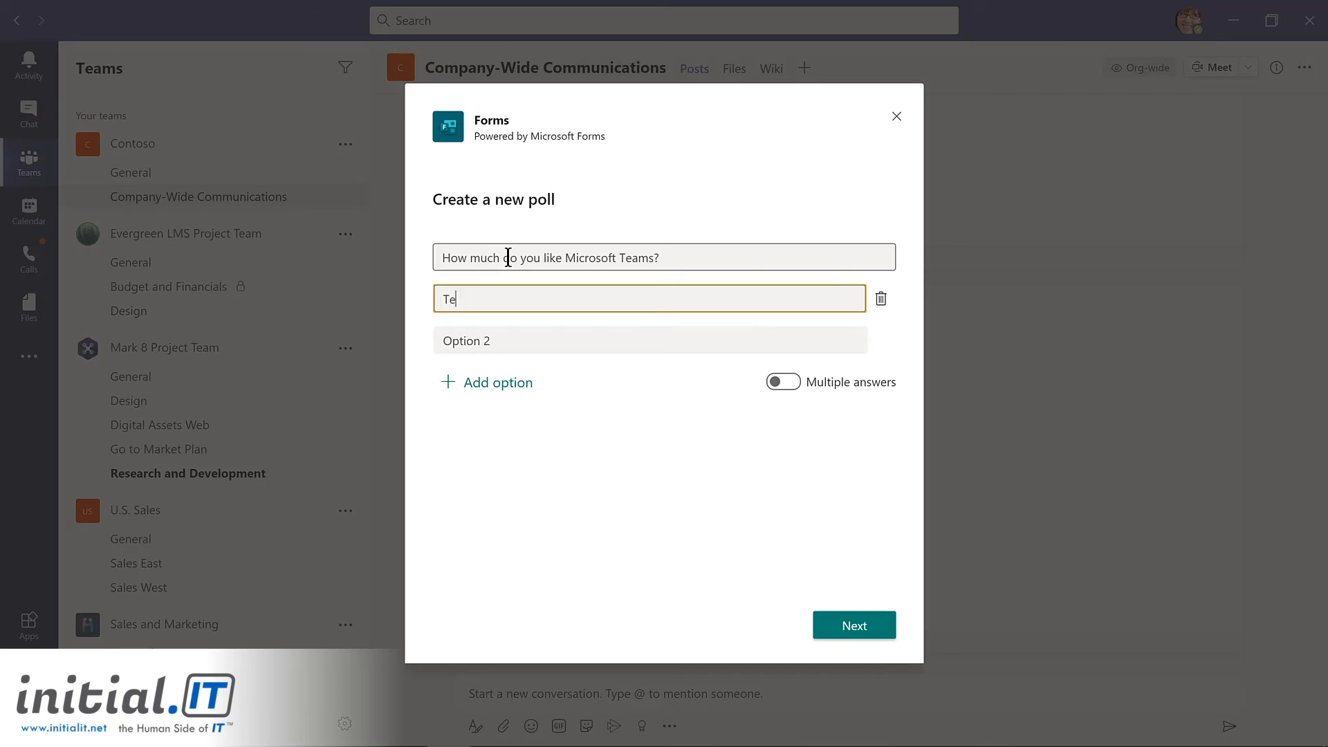
key(Tab)
key(Tab)
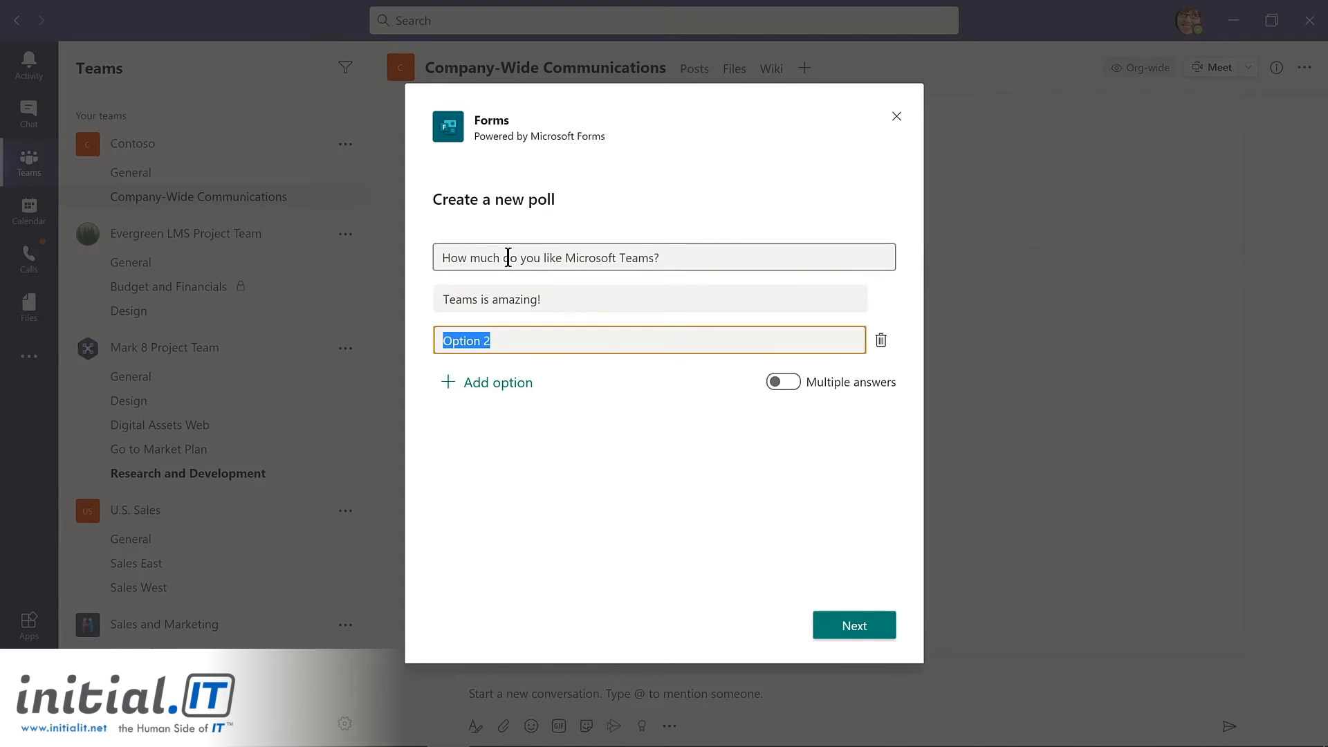
text(Such a big time saver!)
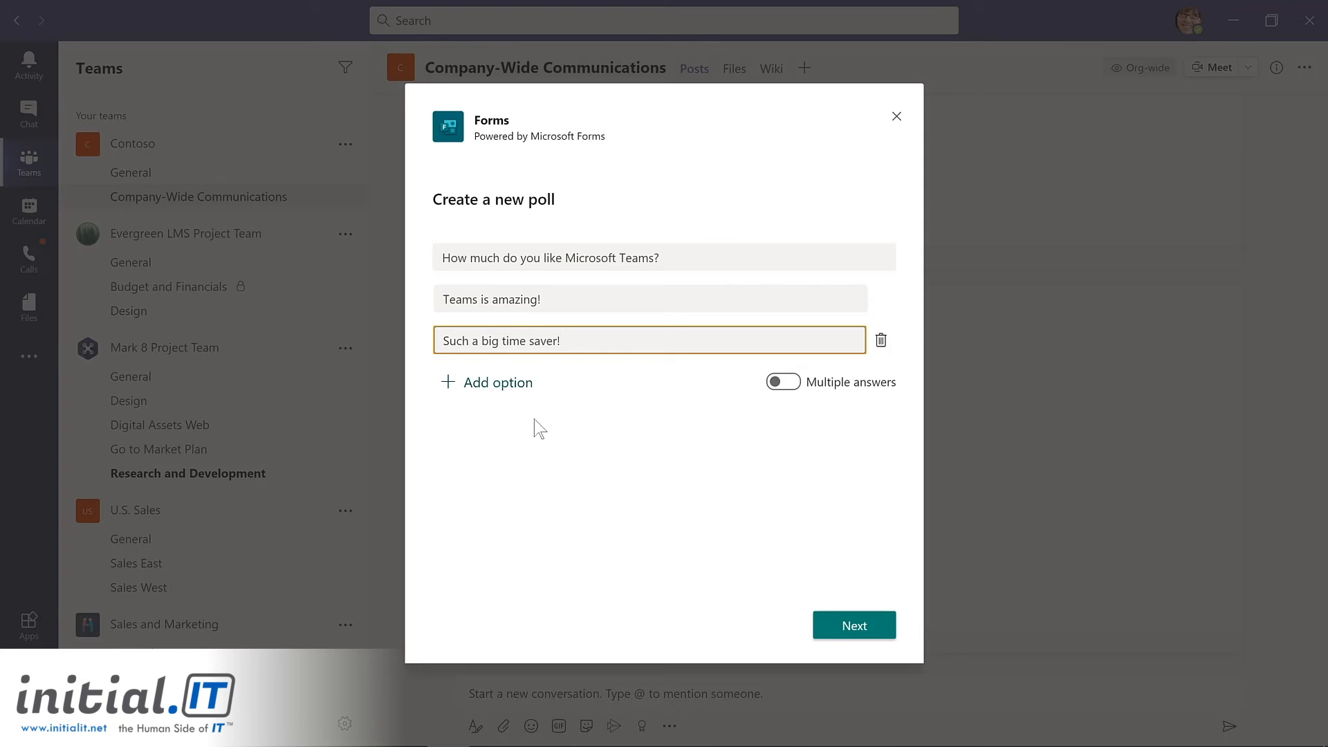
click(847, 625)
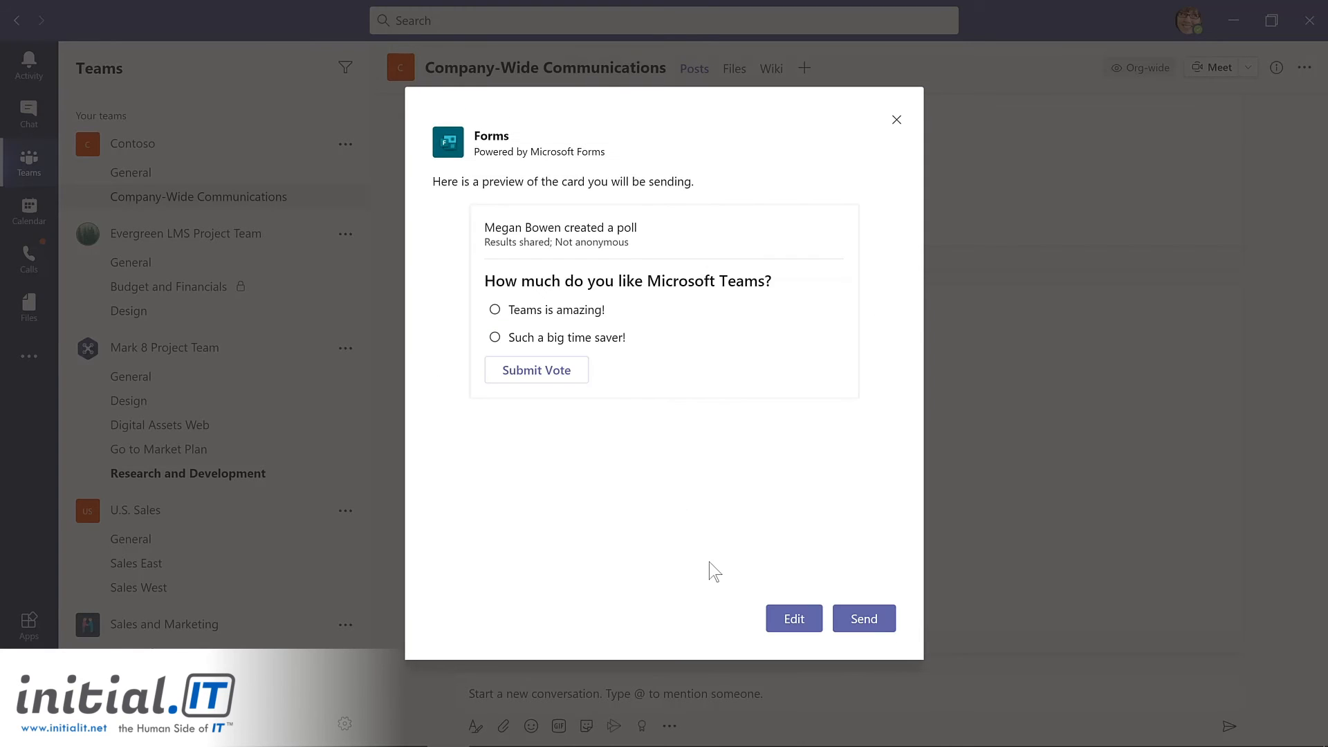
click(865, 620)
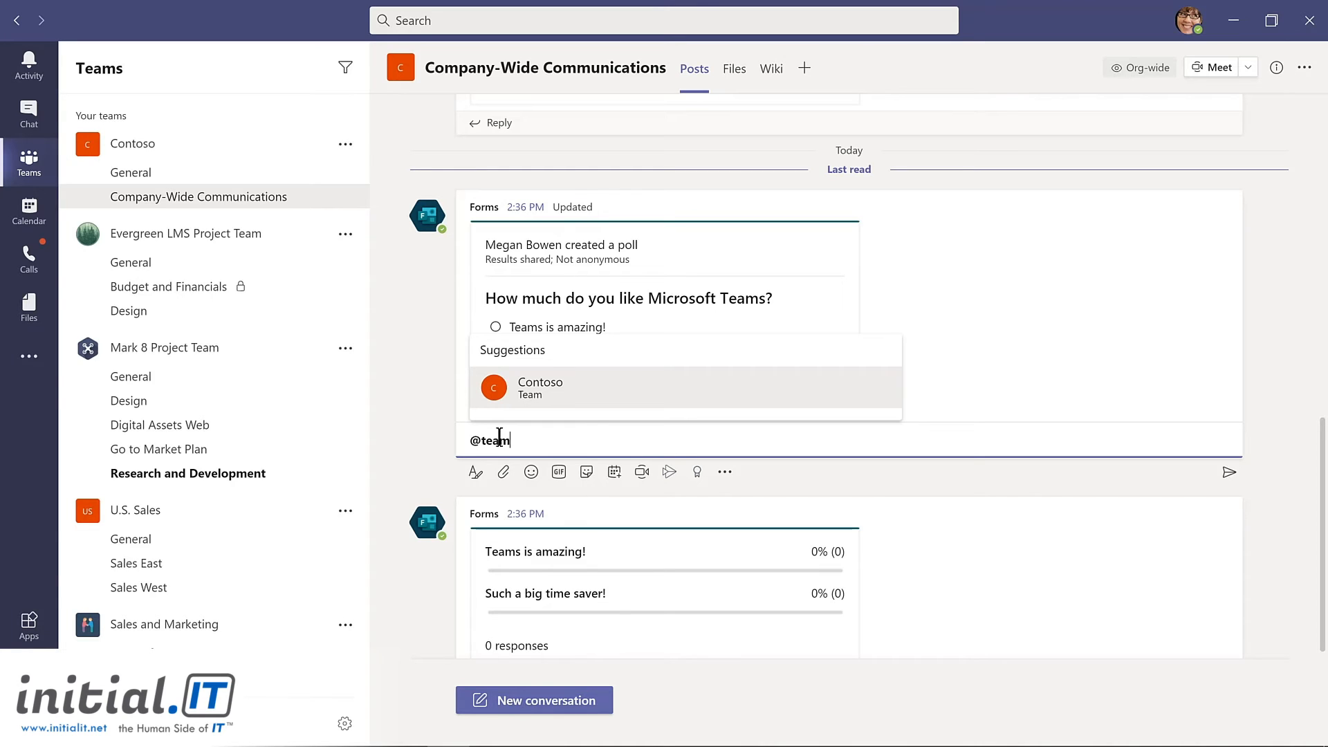
- Reply to the new poll with a Contoso team mention and the message "Please complete this poll by Friday!"
key(Return)
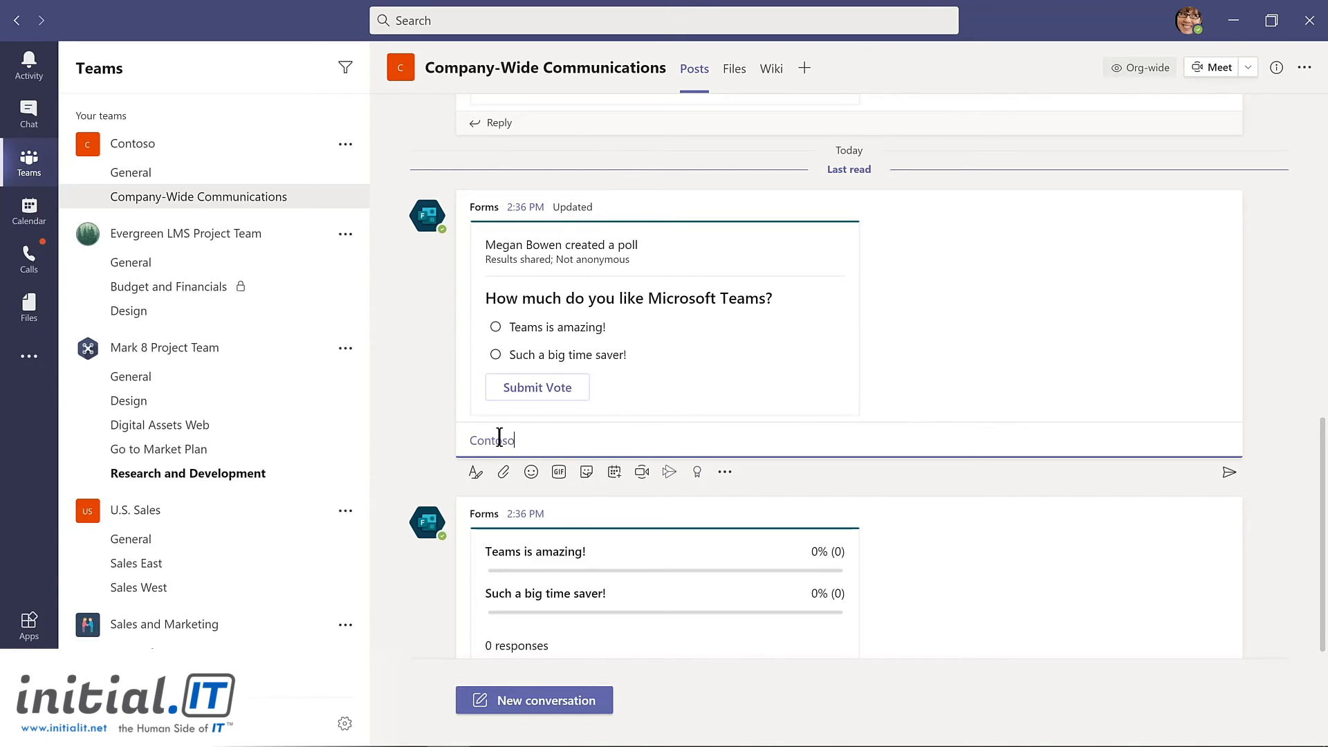
text(Please complete this poll by Friday!)
key(Return)
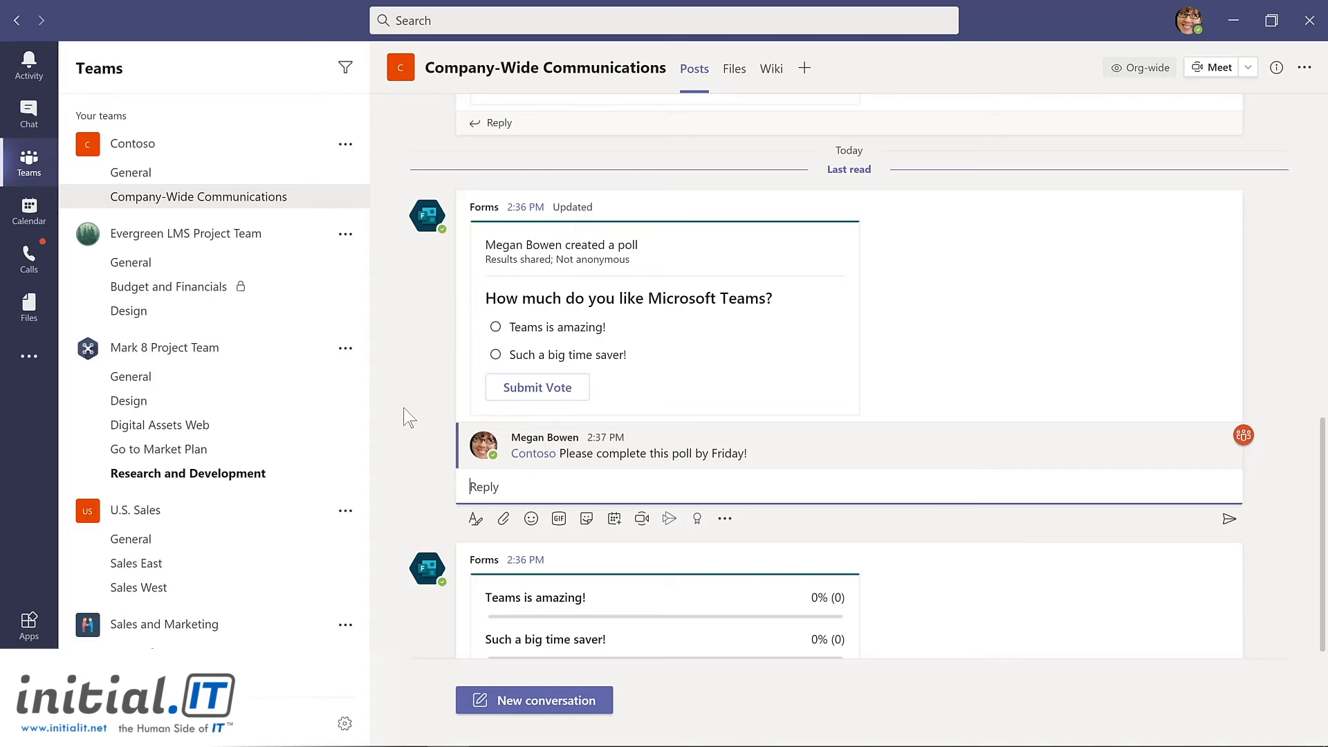
- Switch the app theme to Dark in the general settings and close the settings
click(1189, 23)
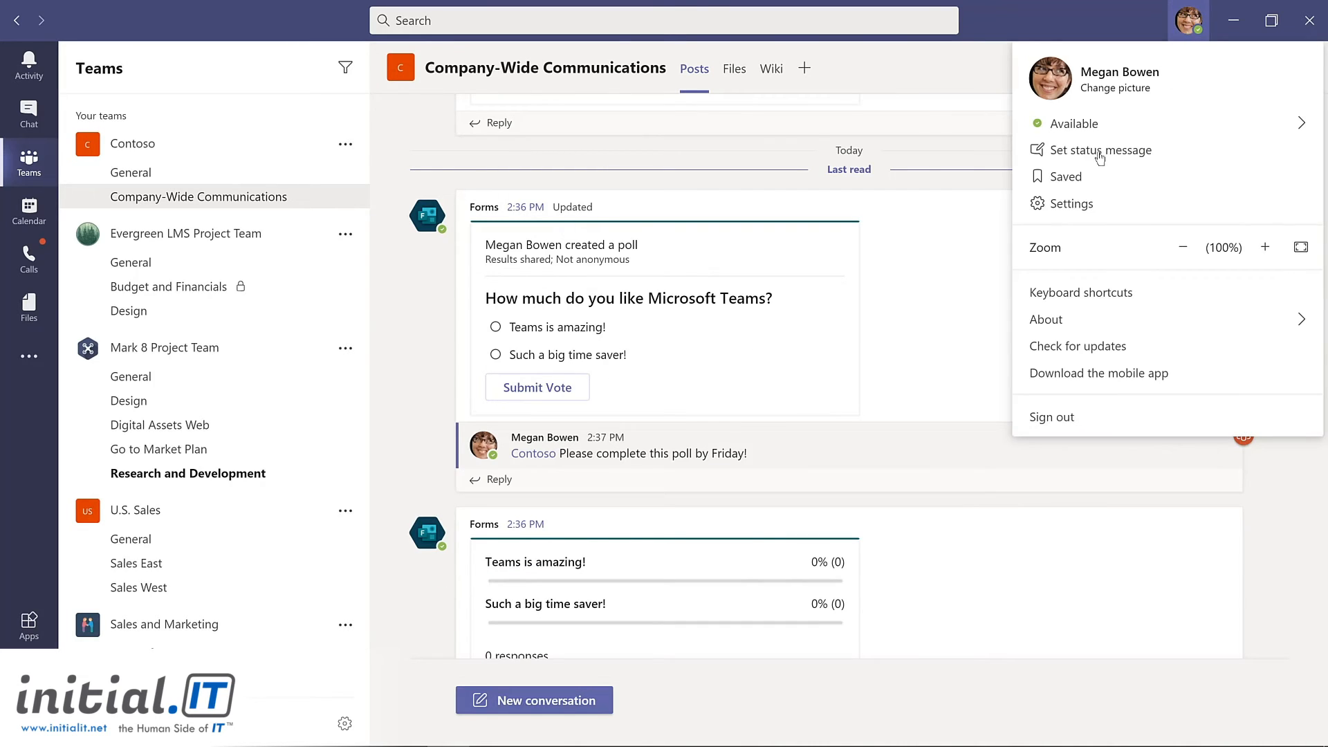
click(1073, 205)
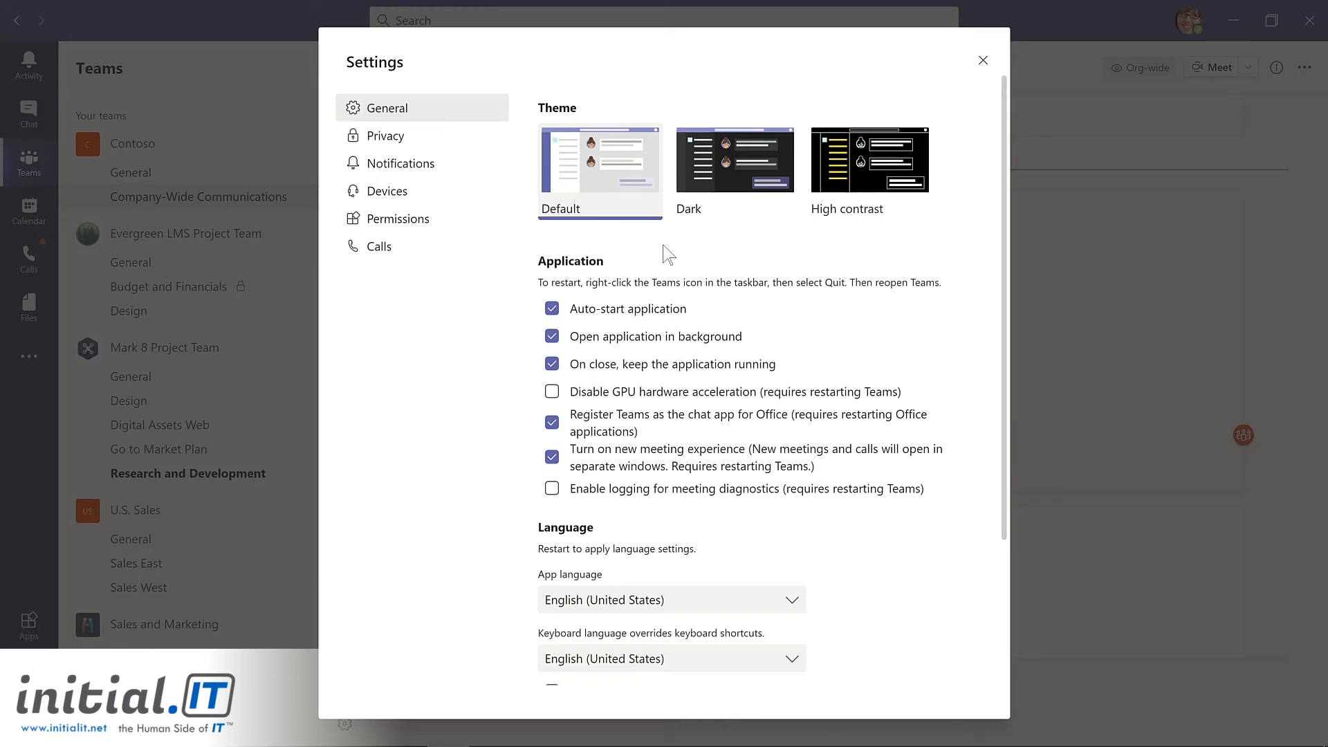
click(735, 166)
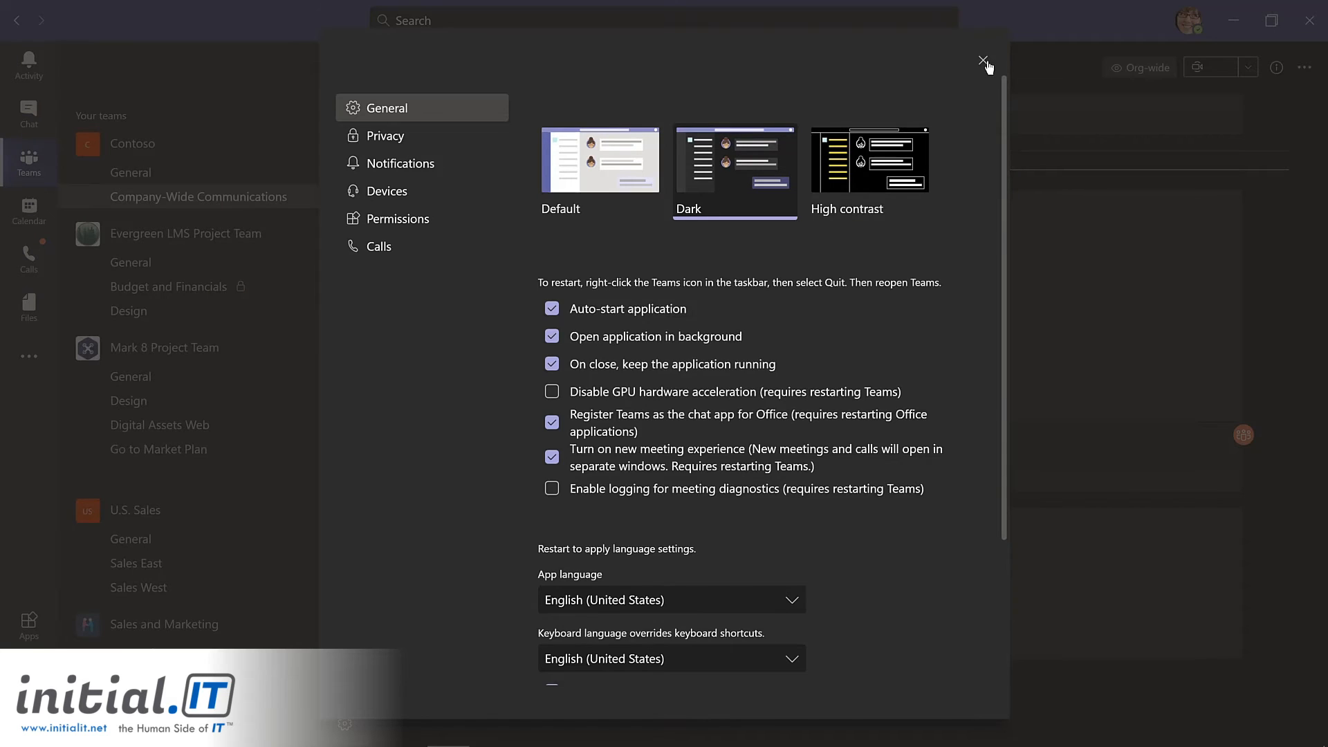
click(983, 60)
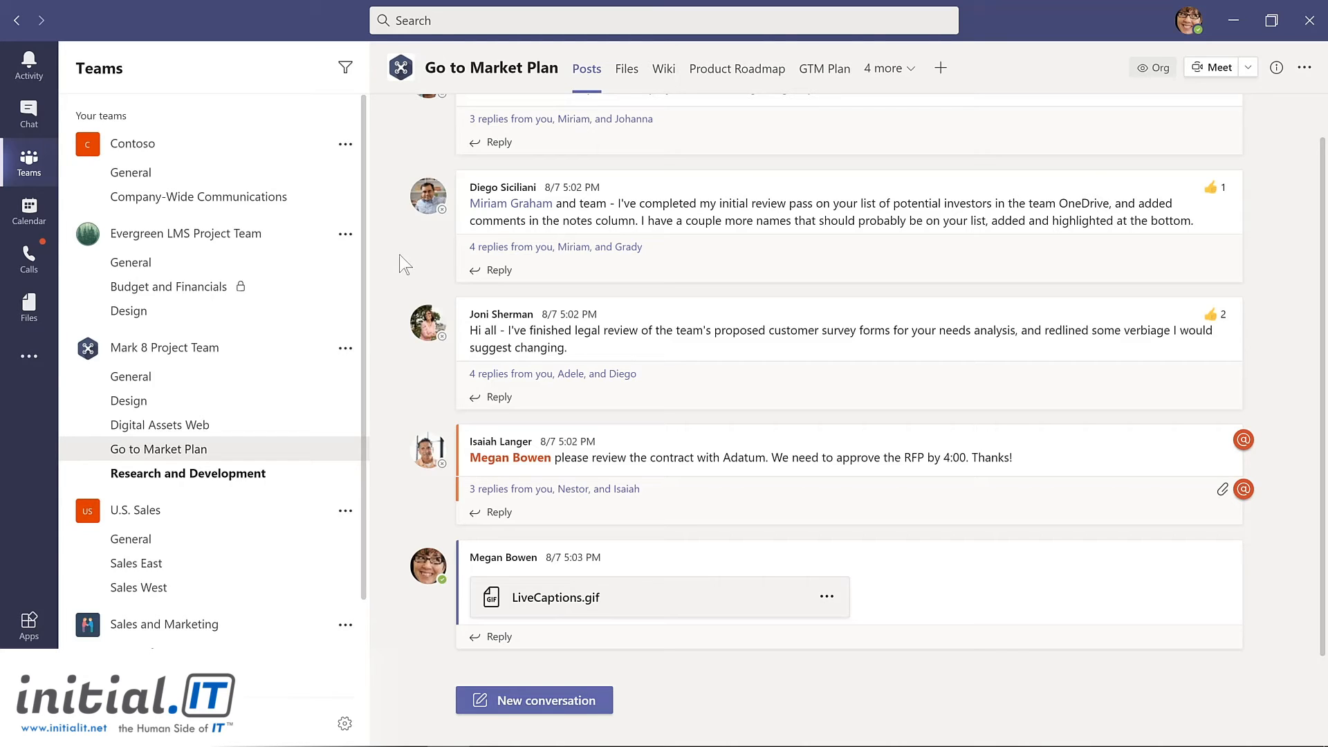
- Save the potential investors message and the customer survey legal review message in the Go to Market Plan channel
mouse_move(838, 199)
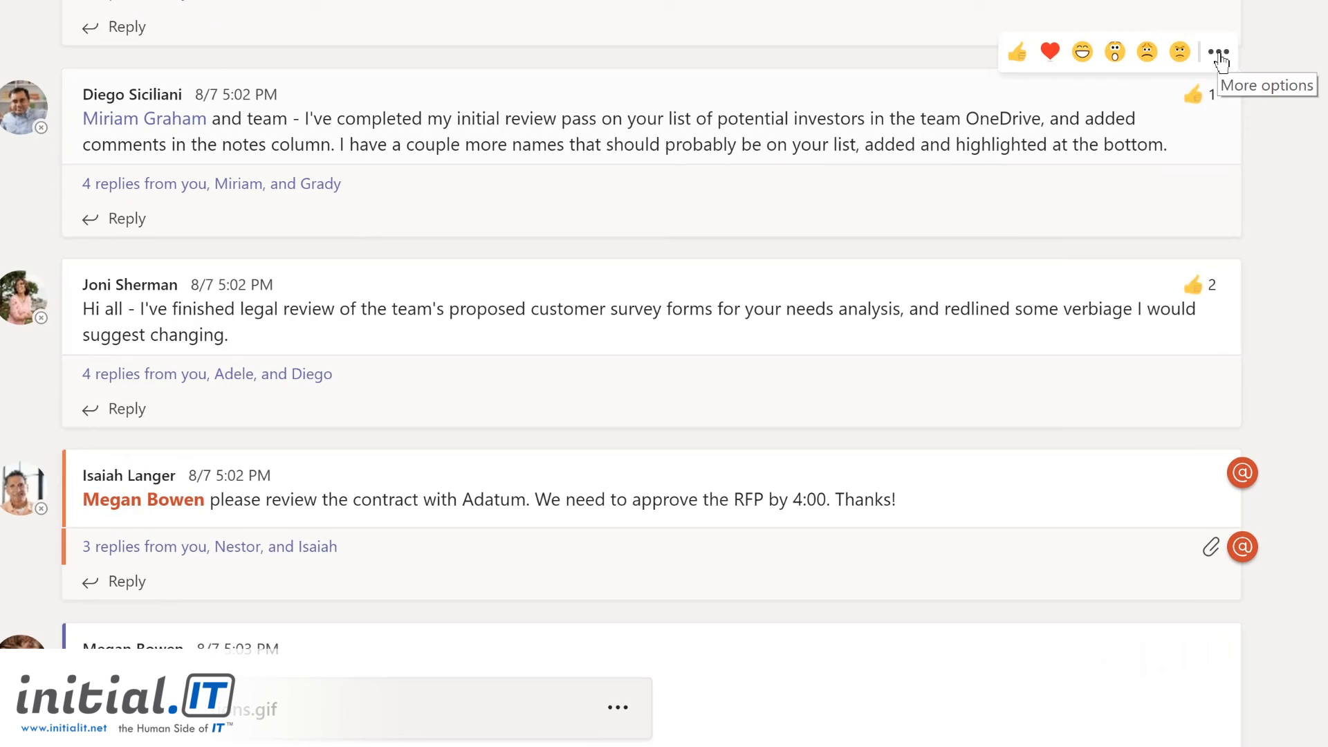
click(1228, 161)
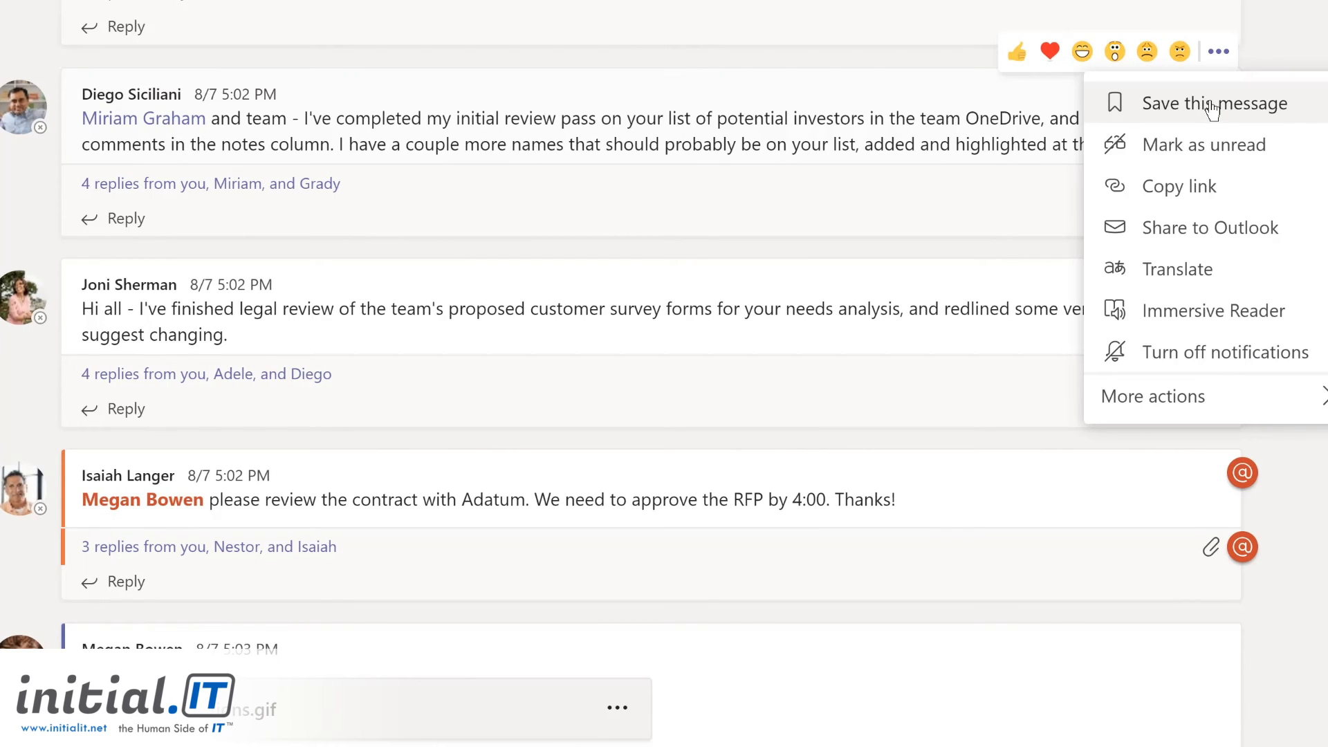
click(1211, 109)
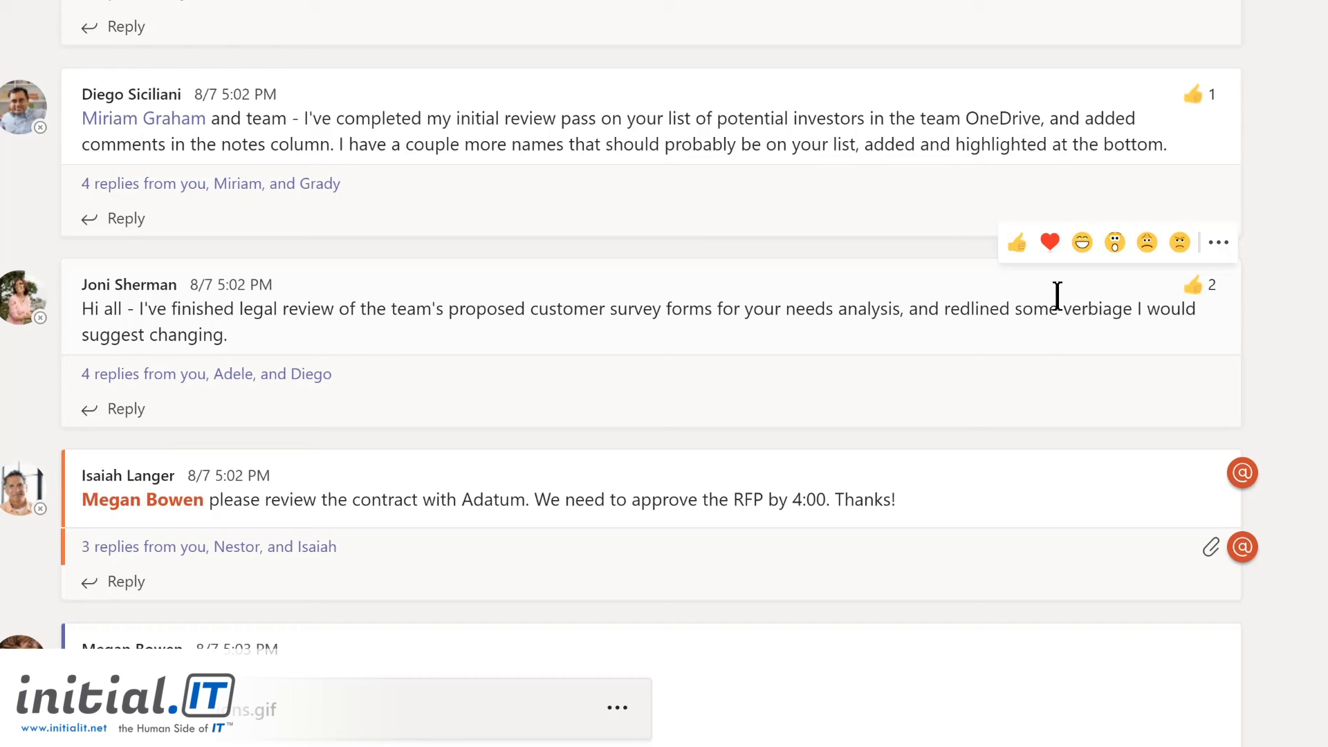
click(1218, 244)
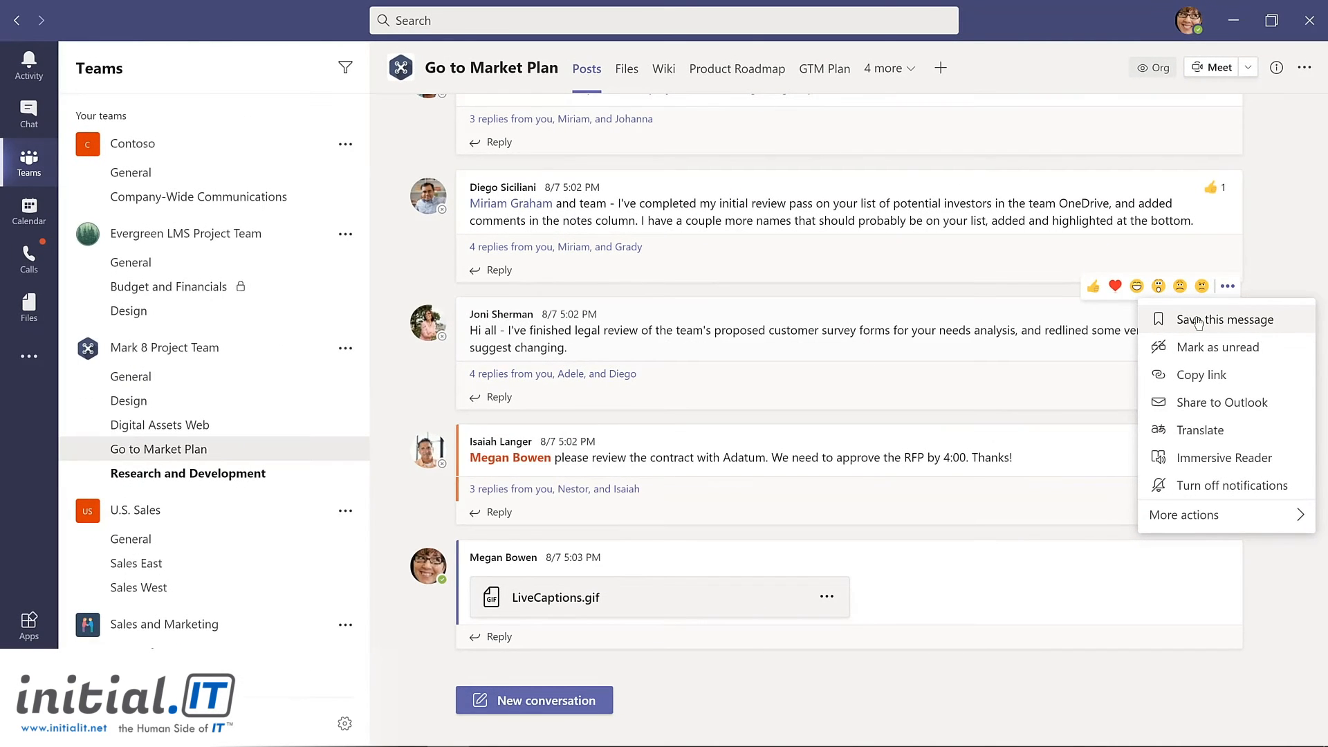
click(1197, 321)
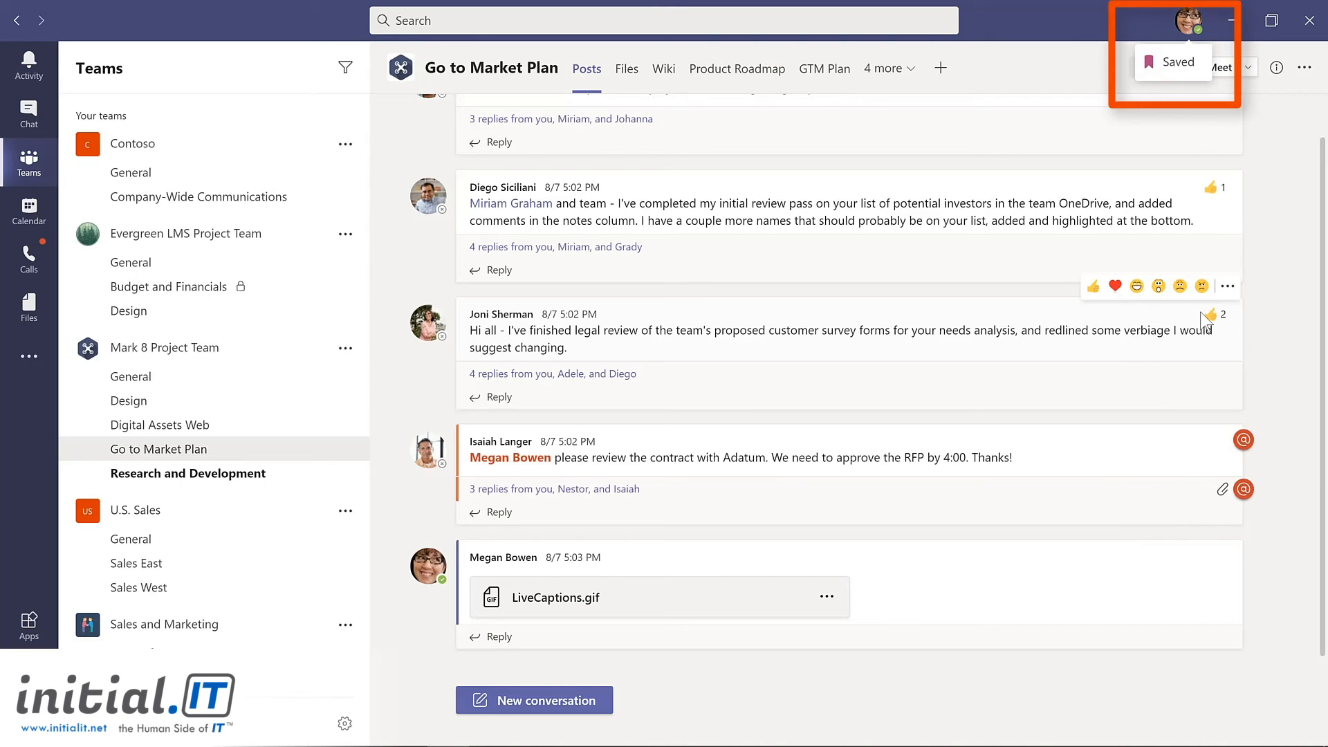
mouse_move(1202, 318)
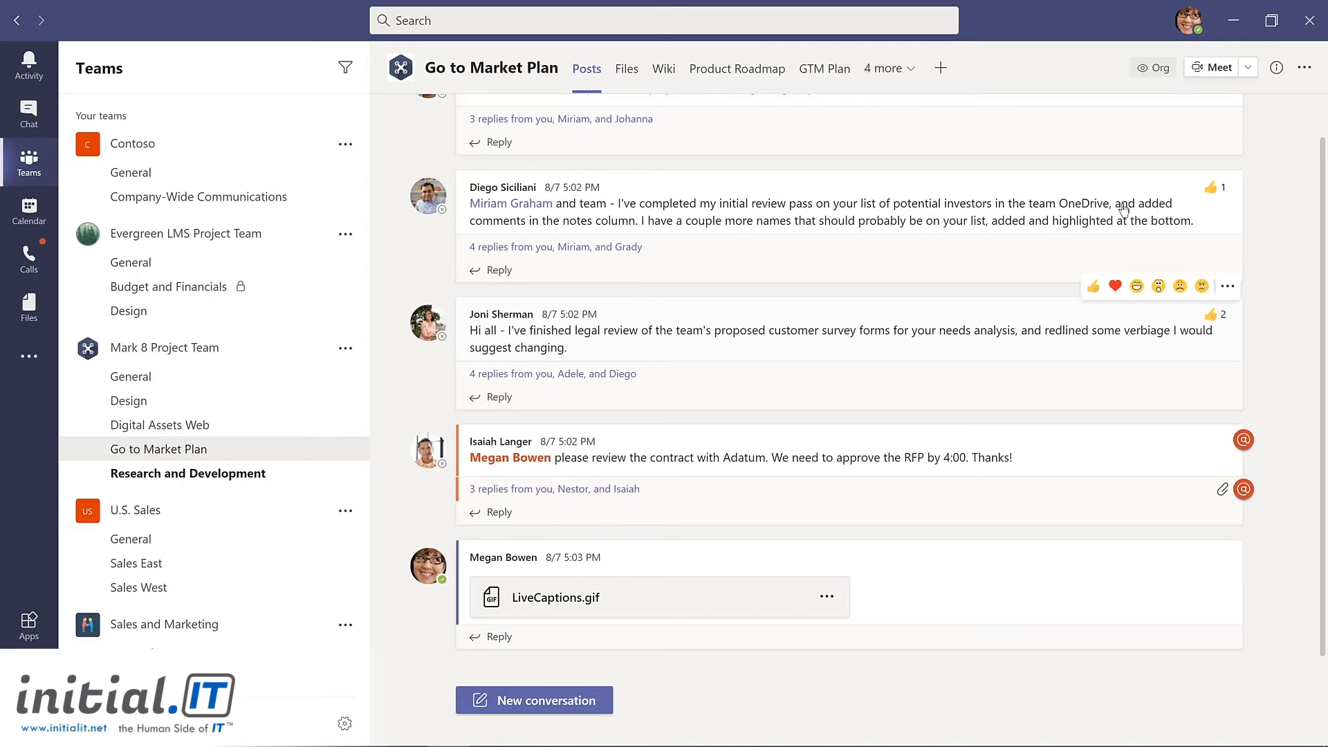
- Show the saved messages, view the one about potential investors in its channel and unsave it
click(1189, 20)
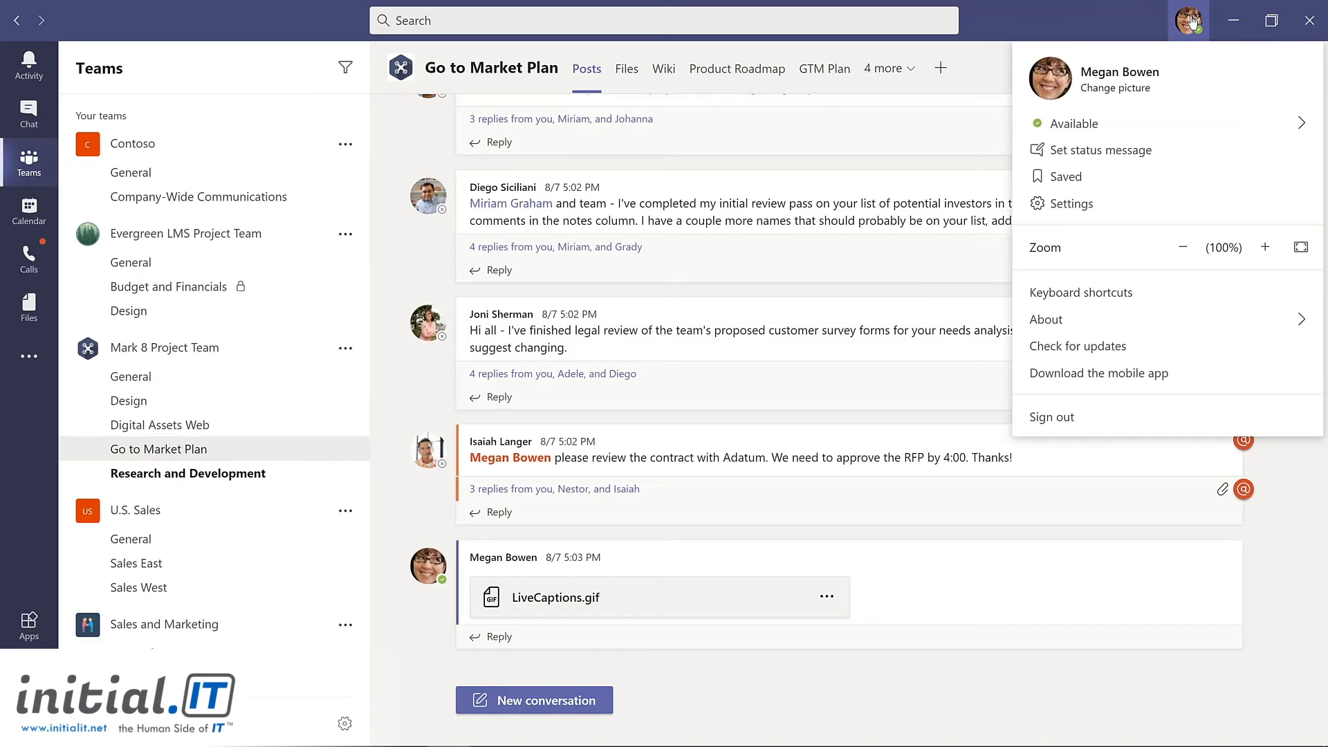
click(1066, 177)
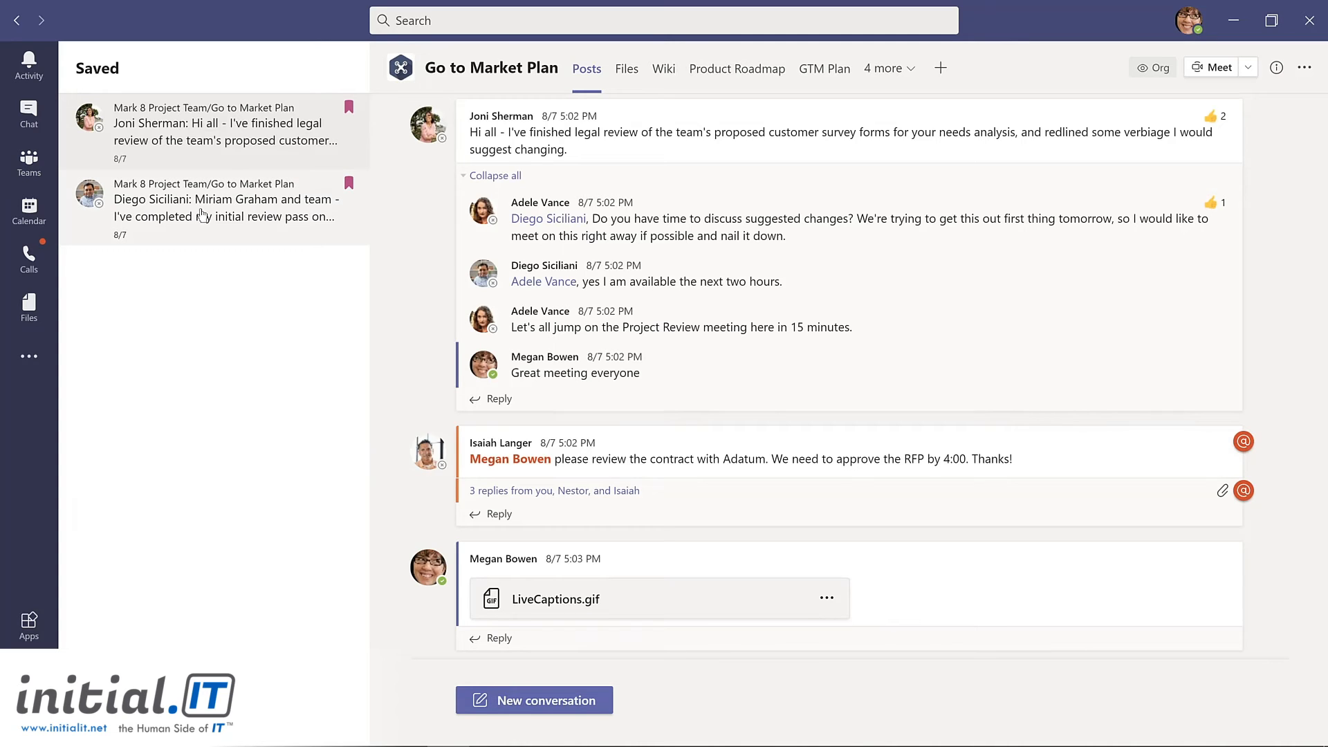
click(202, 214)
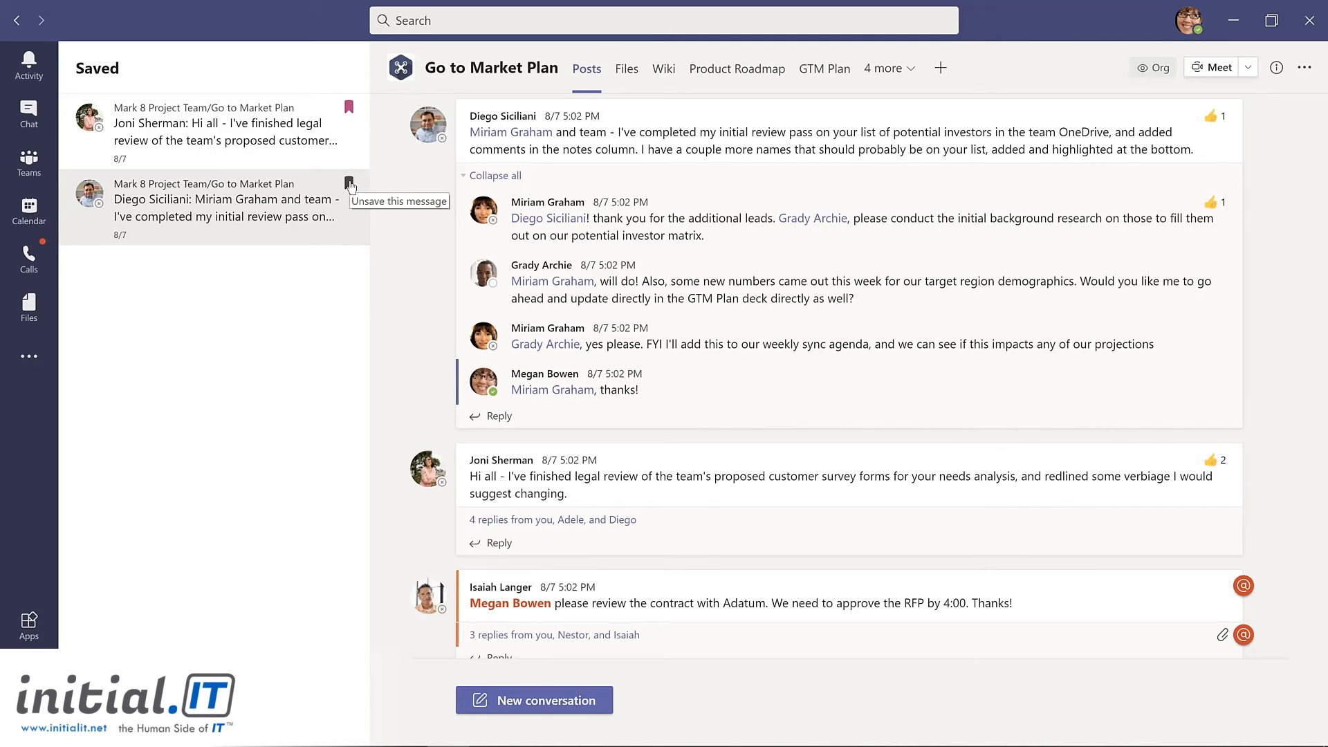
click(349, 184)
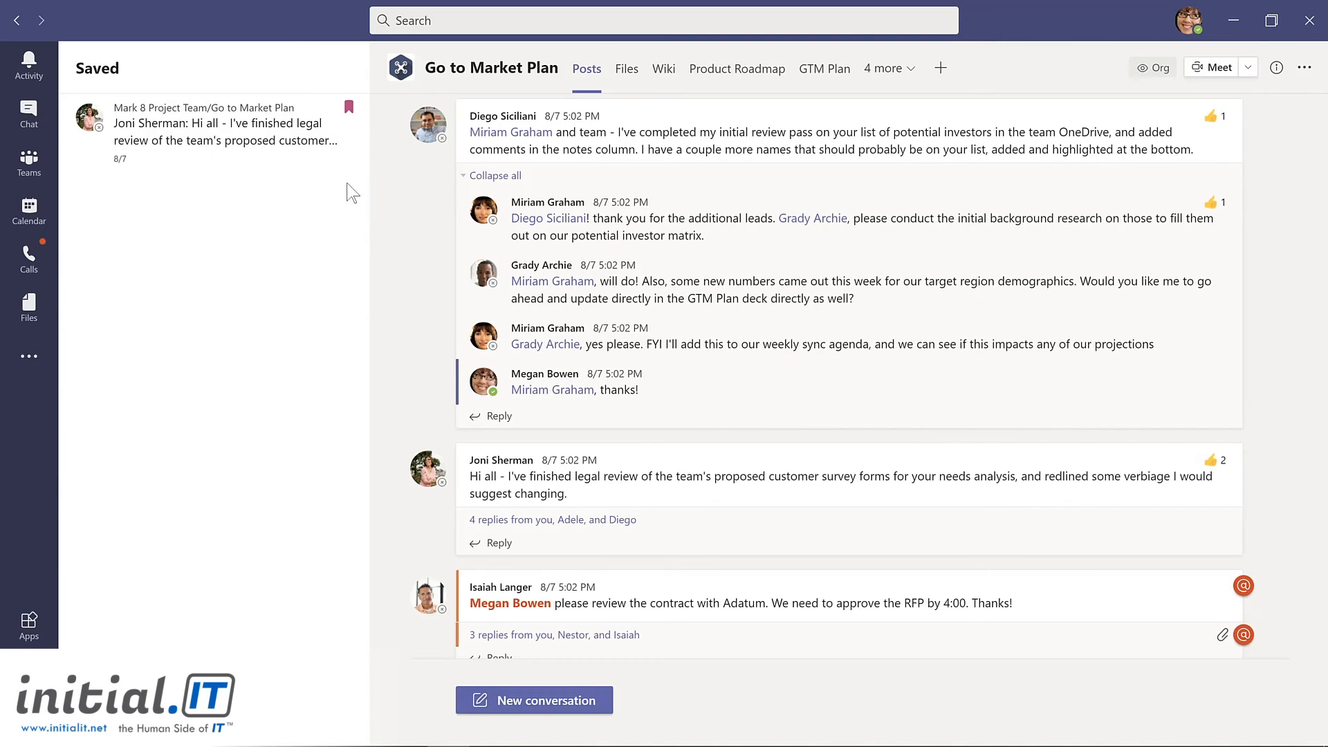
- From the Evergreen LMS Project Team's Design channel, show the saved messages with the /saved command and unsave the potential investors message
click(141, 313)
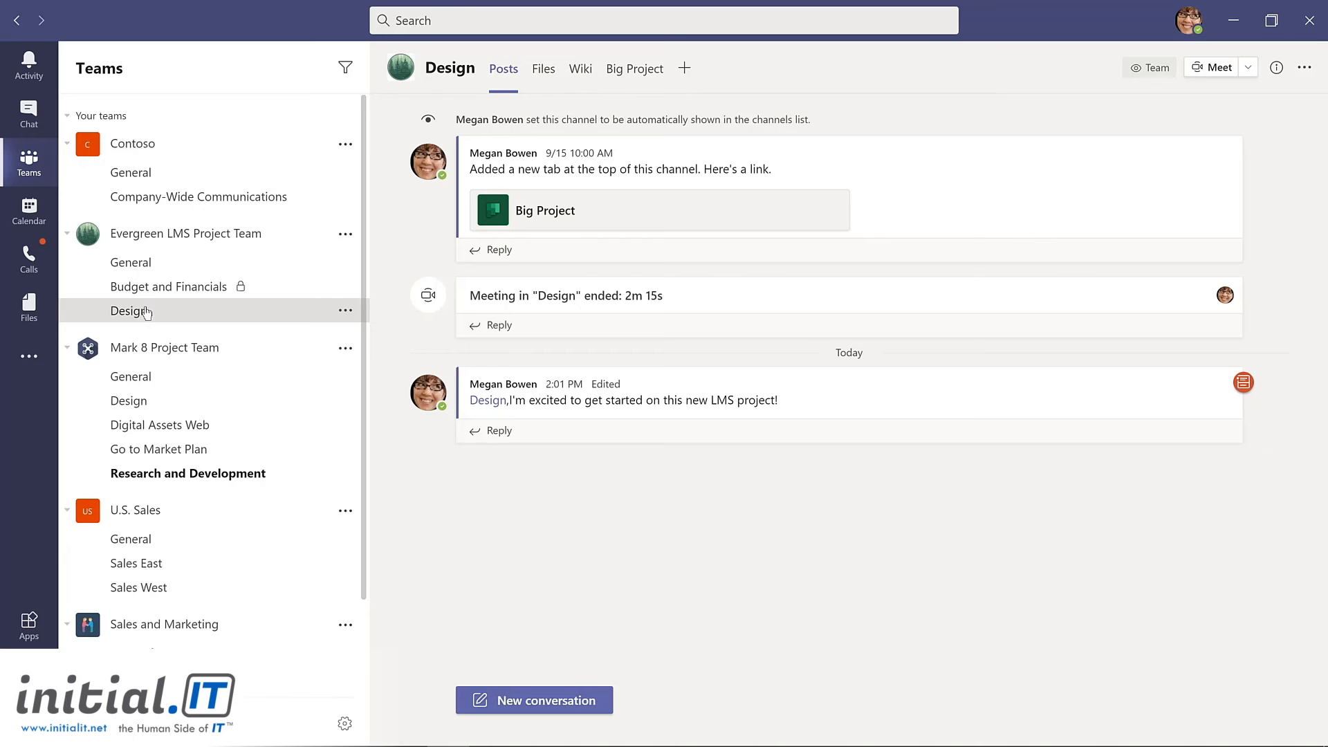
click(466, 18)
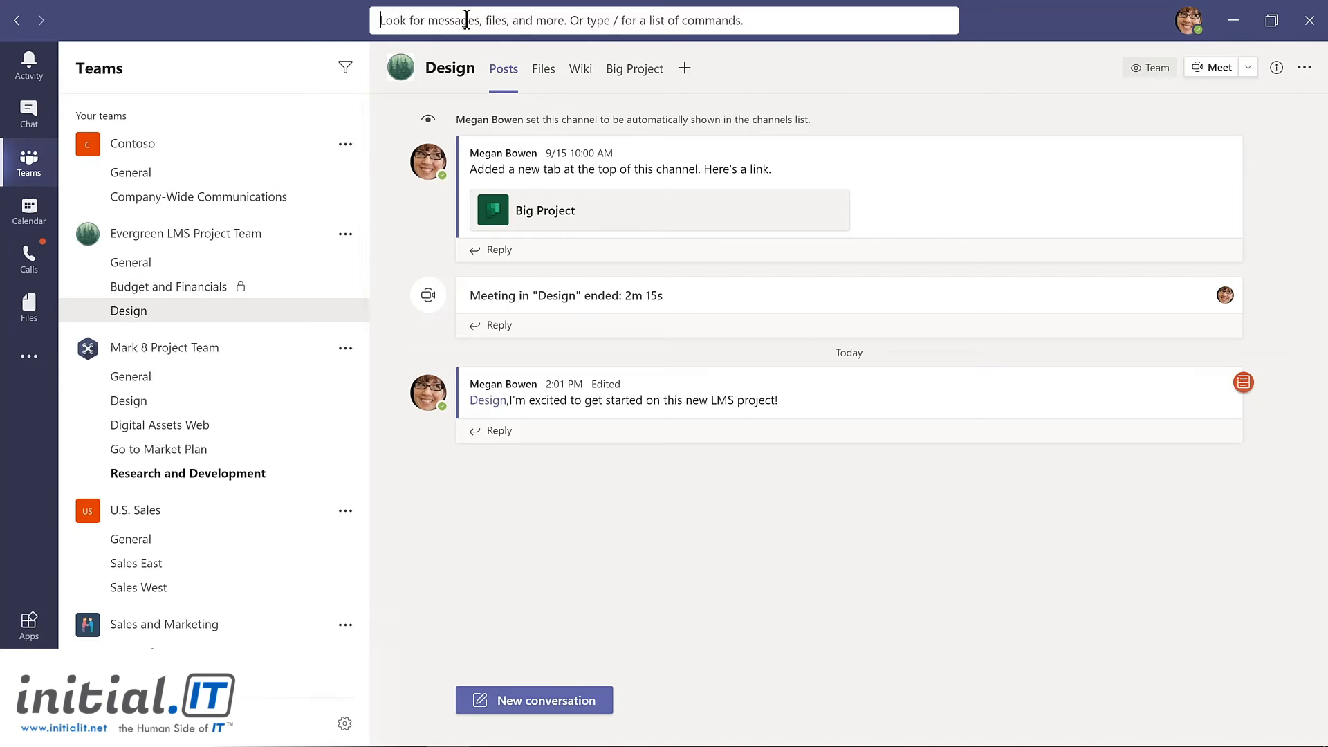
text(/saved)
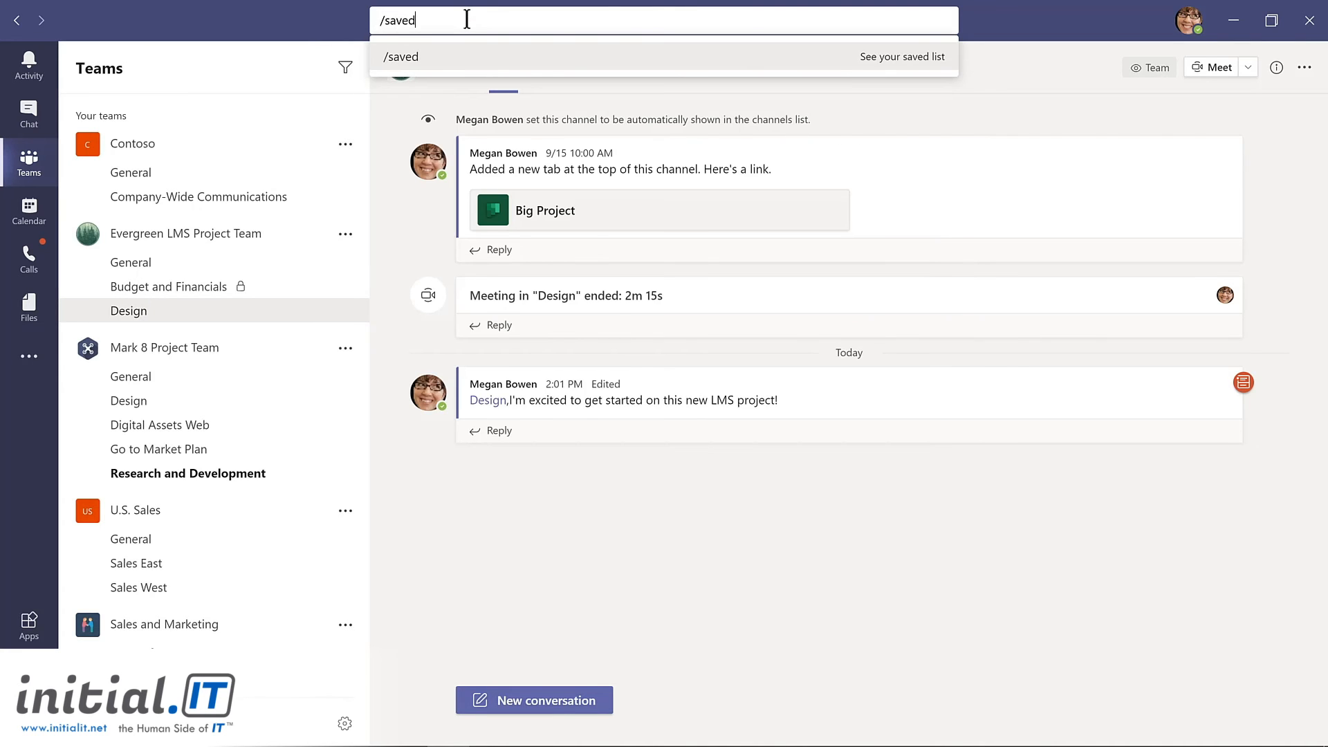
key(Return)
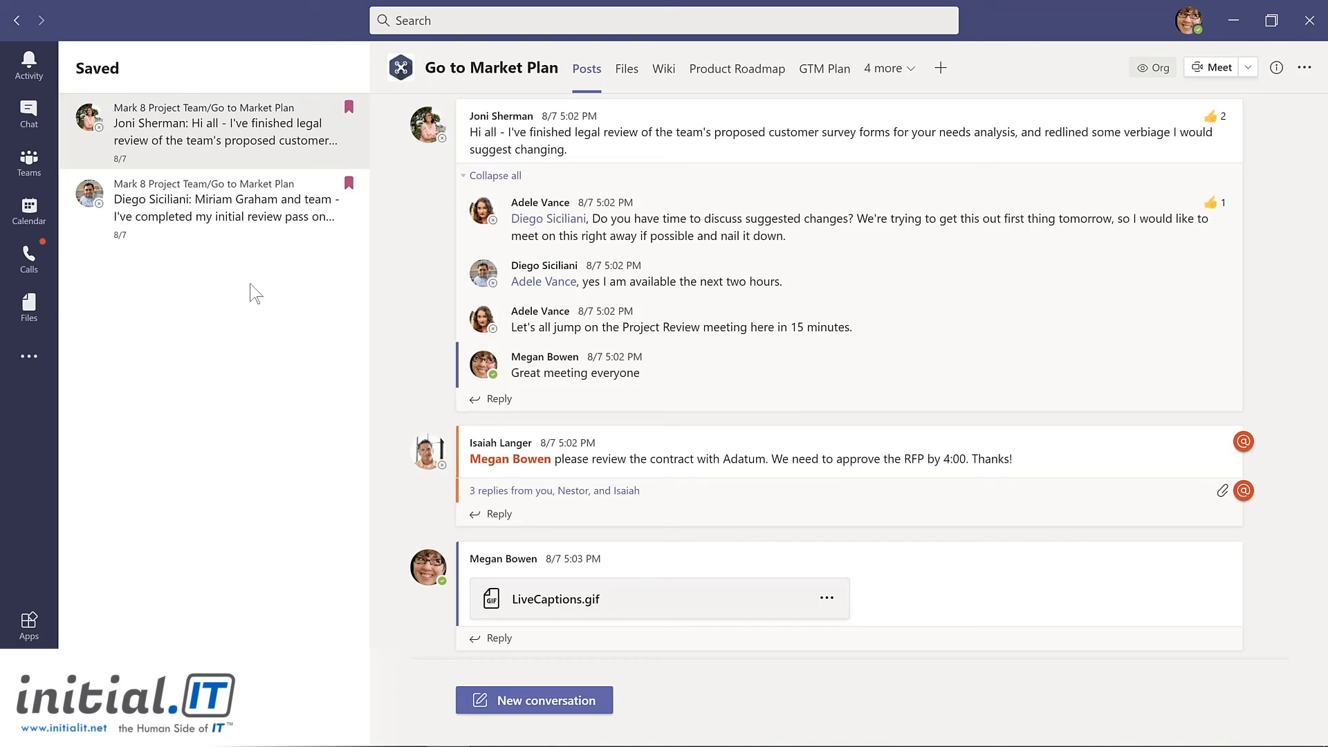
click(349, 184)
- Return to the teams list, save the message about reviewing the Adatum contract in Go to Market Plan, and unsave it again
click(32, 168)
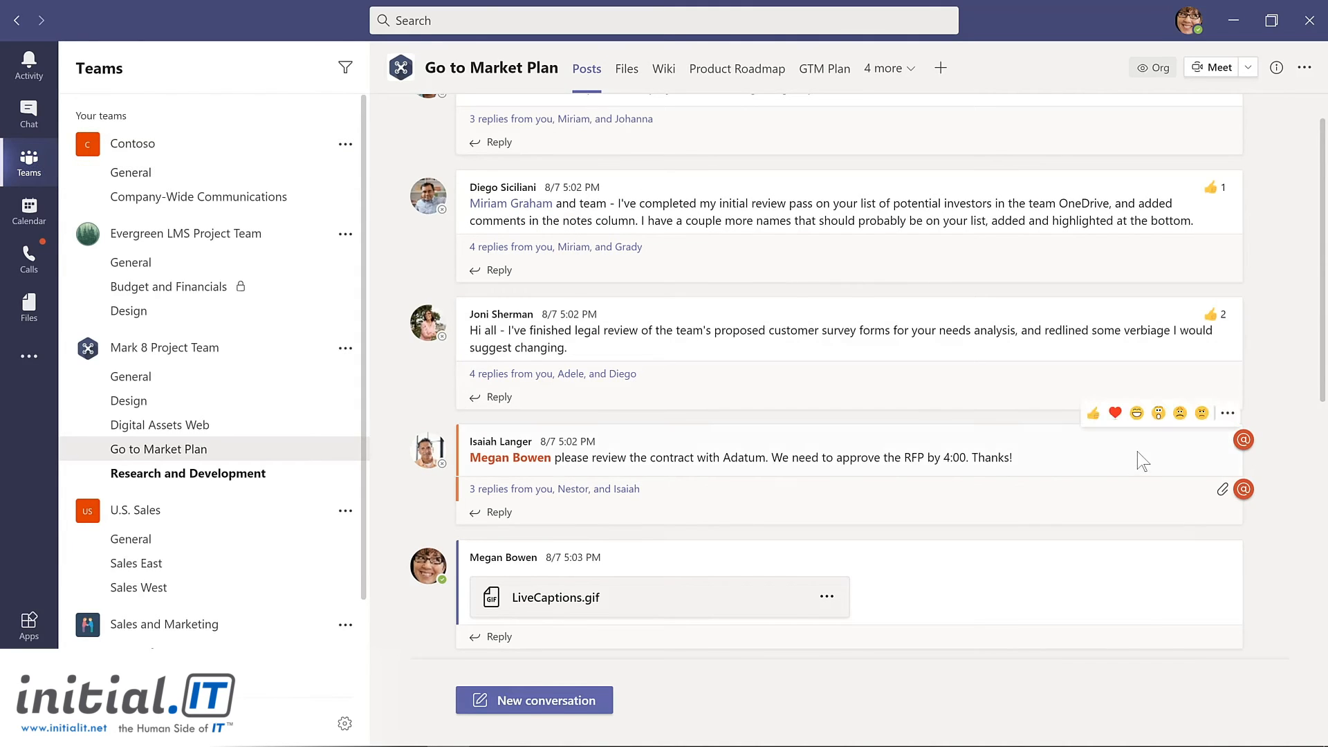
click(1227, 413)
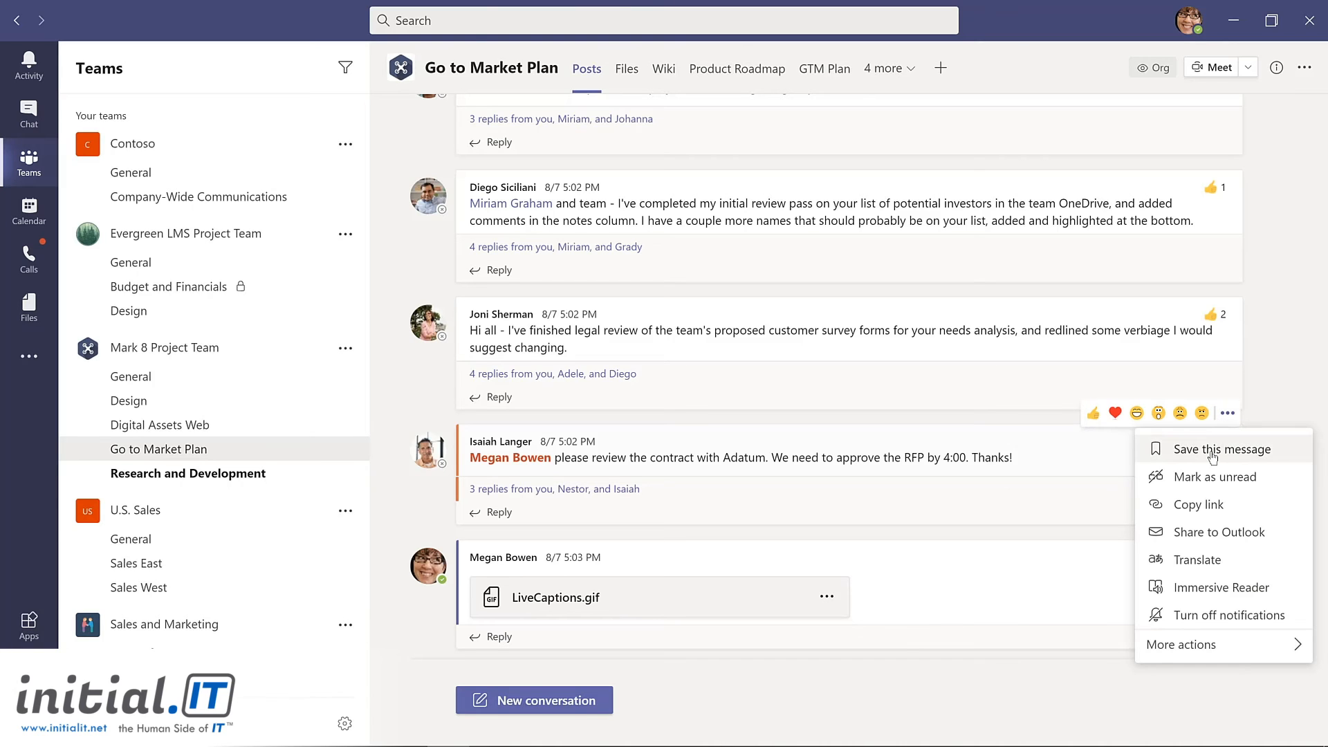
click(1221, 449)
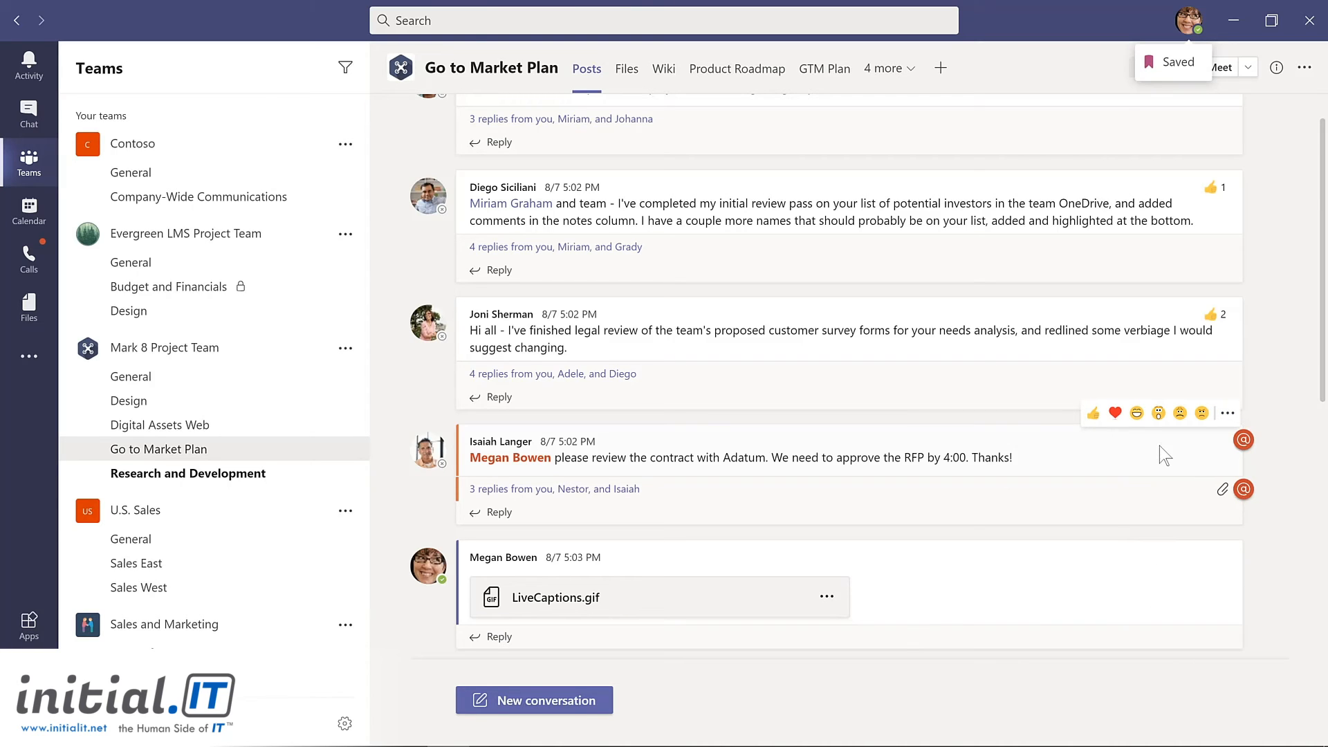
click(1229, 415)
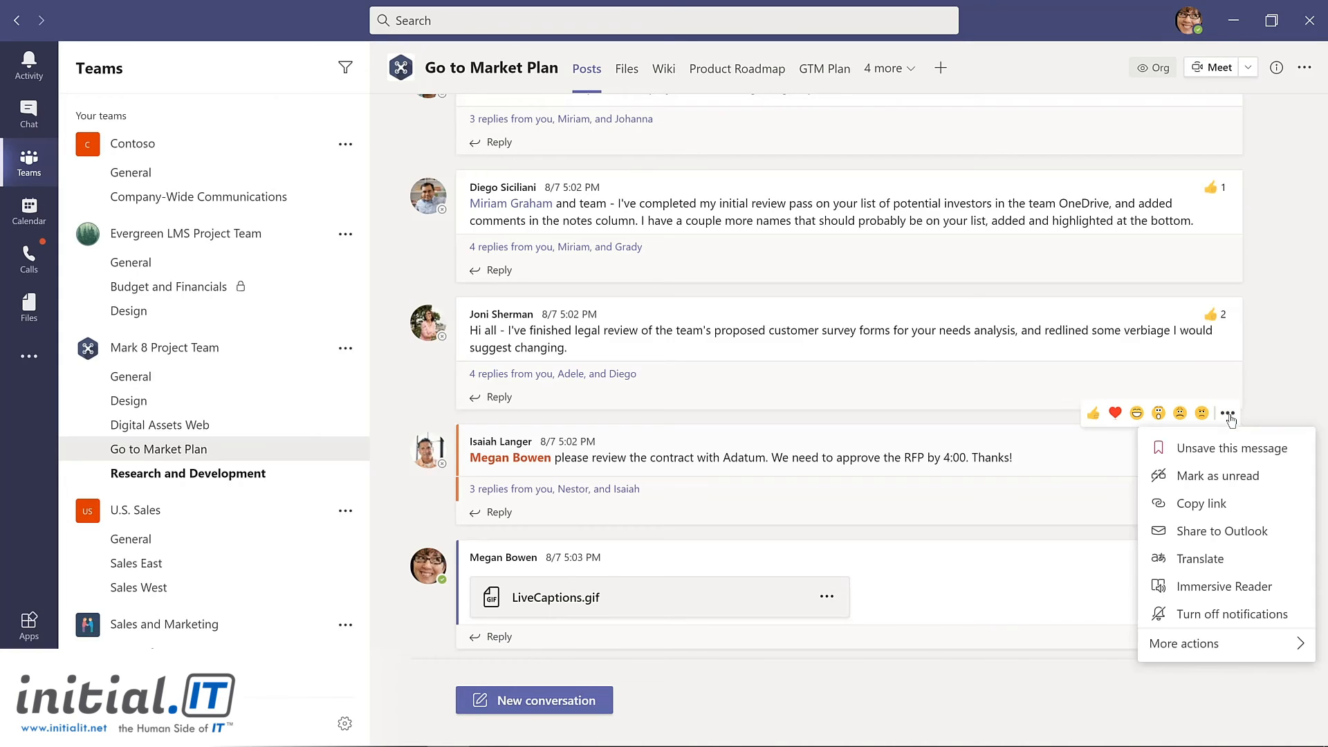
click(1212, 451)
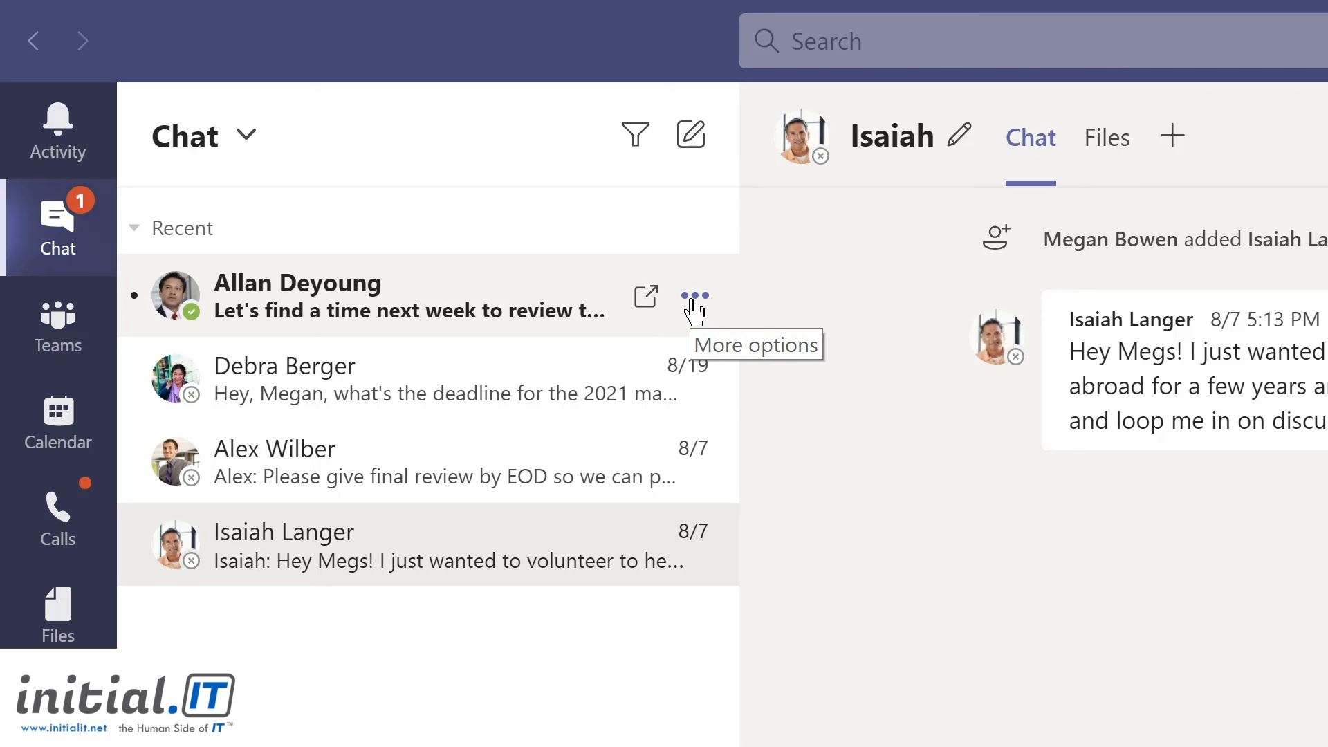
- Pin the unread chat from the recent list and move the other pinned chat above it
click(694, 308)
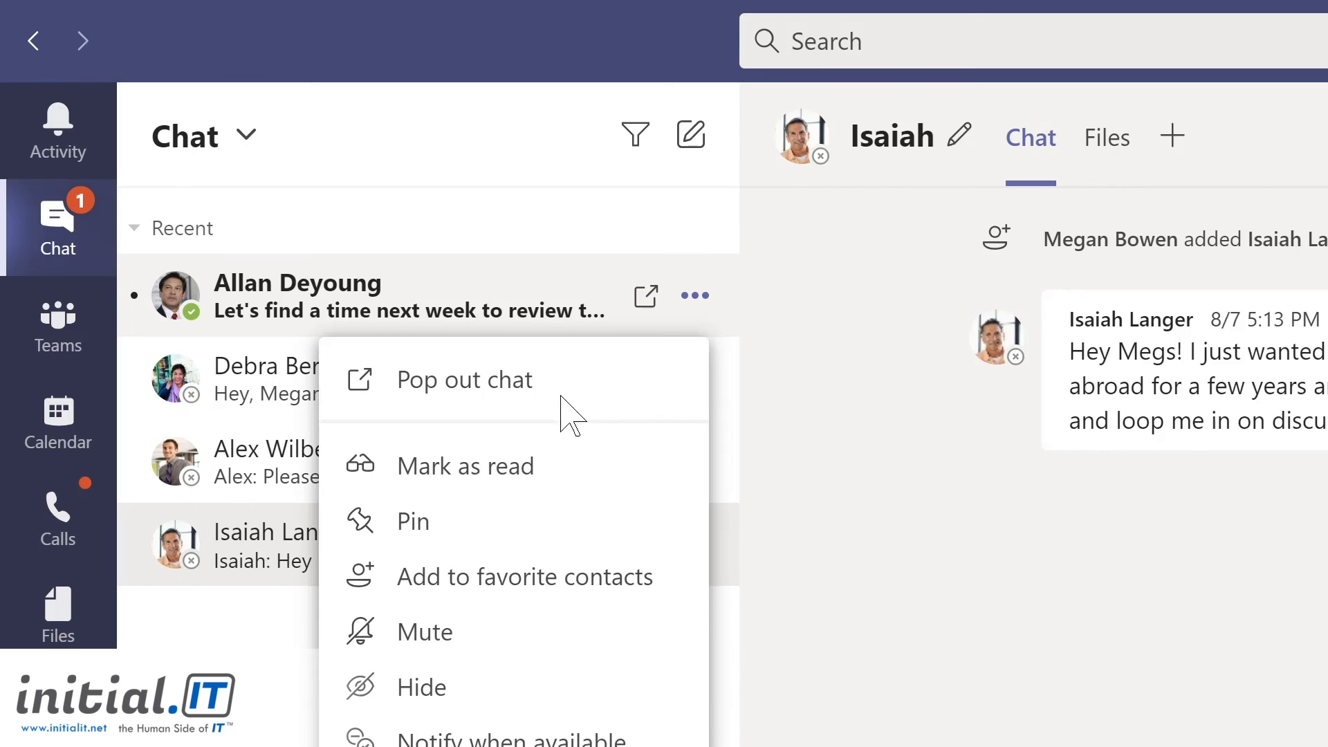
click(413, 529)
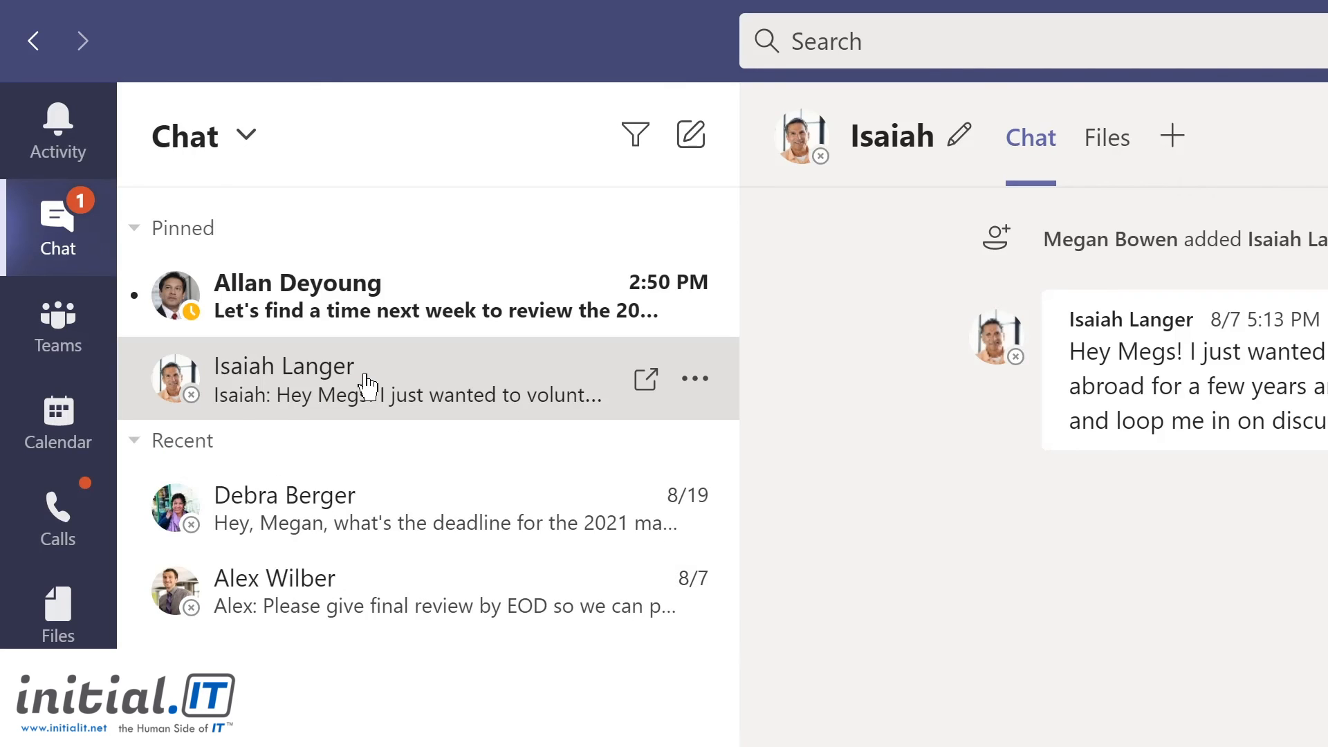
drag(367, 386, 364, 280)
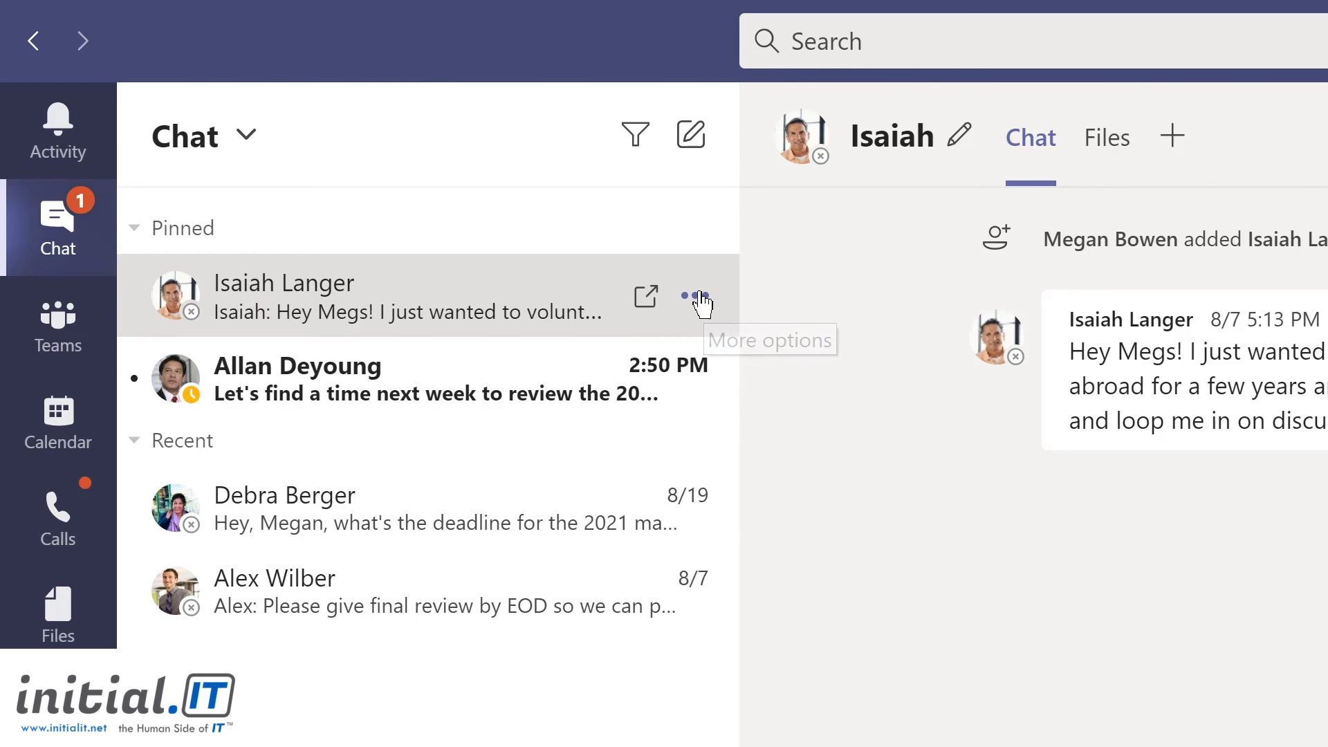
- Unpin the chat at the top of the pinned chats
click(696, 297)
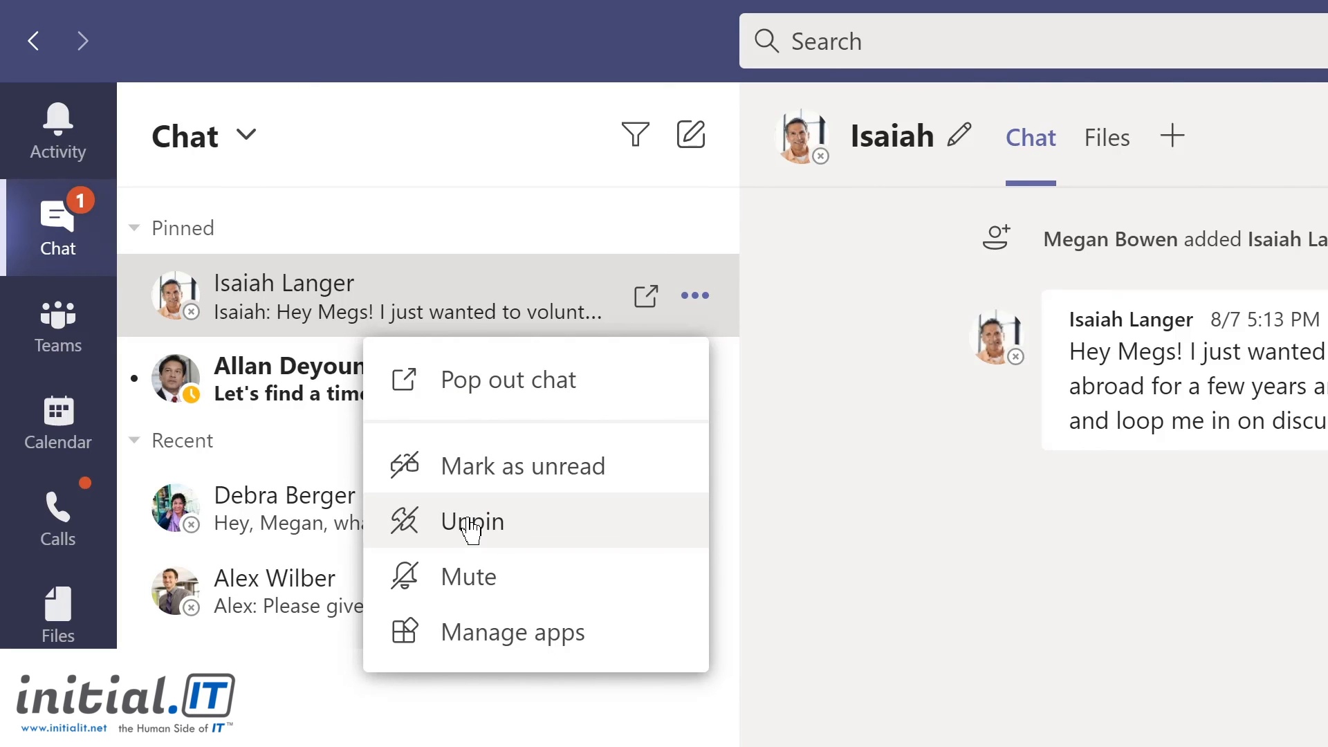
click(474, 522)
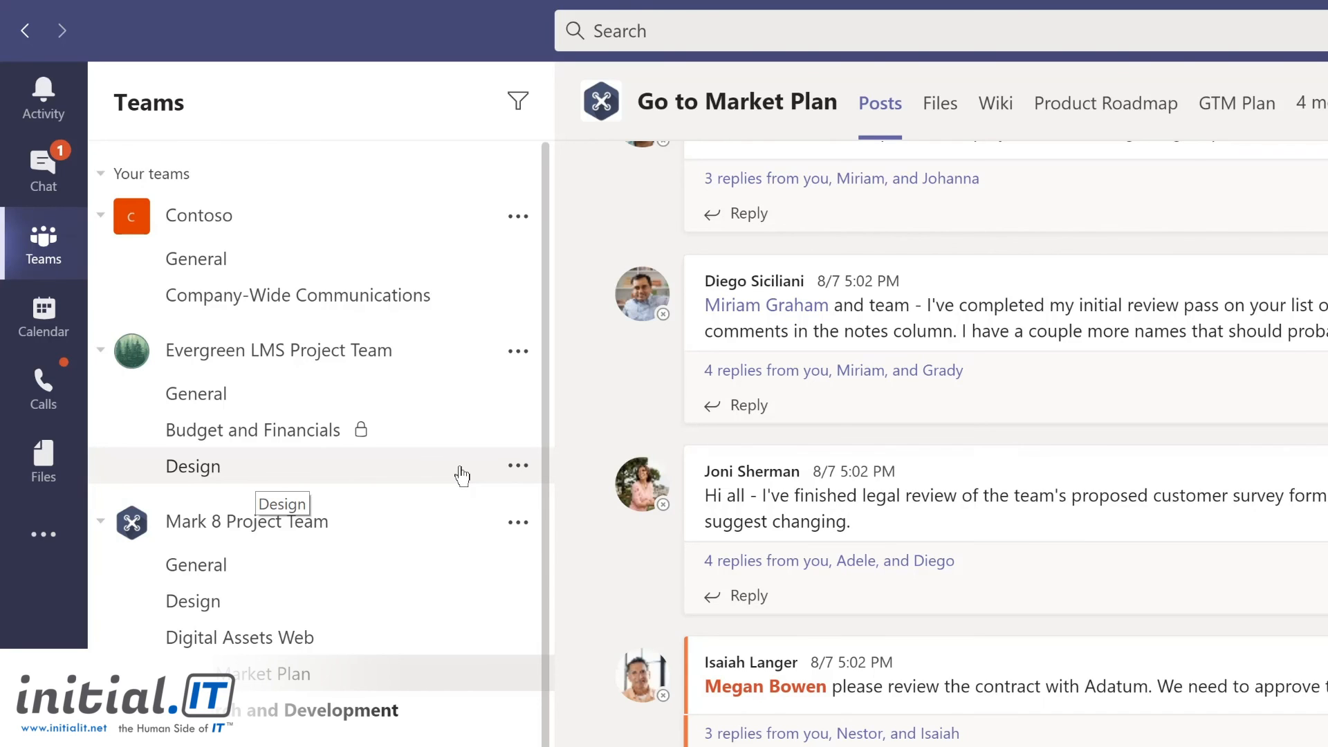
- Pin the Evergreen LMS Project Team's Design channel and move the pinned Digital Assets Web channel above it
click(517, 467)
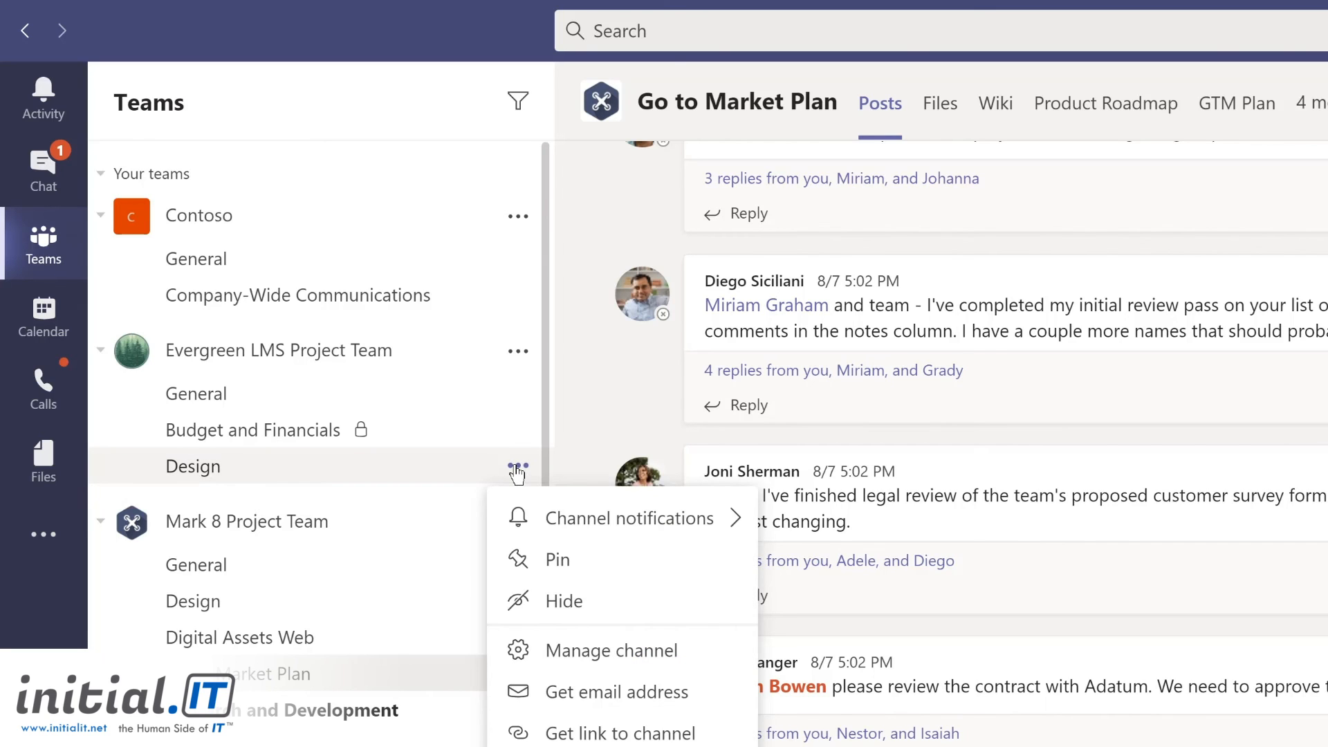
click(552, 560)
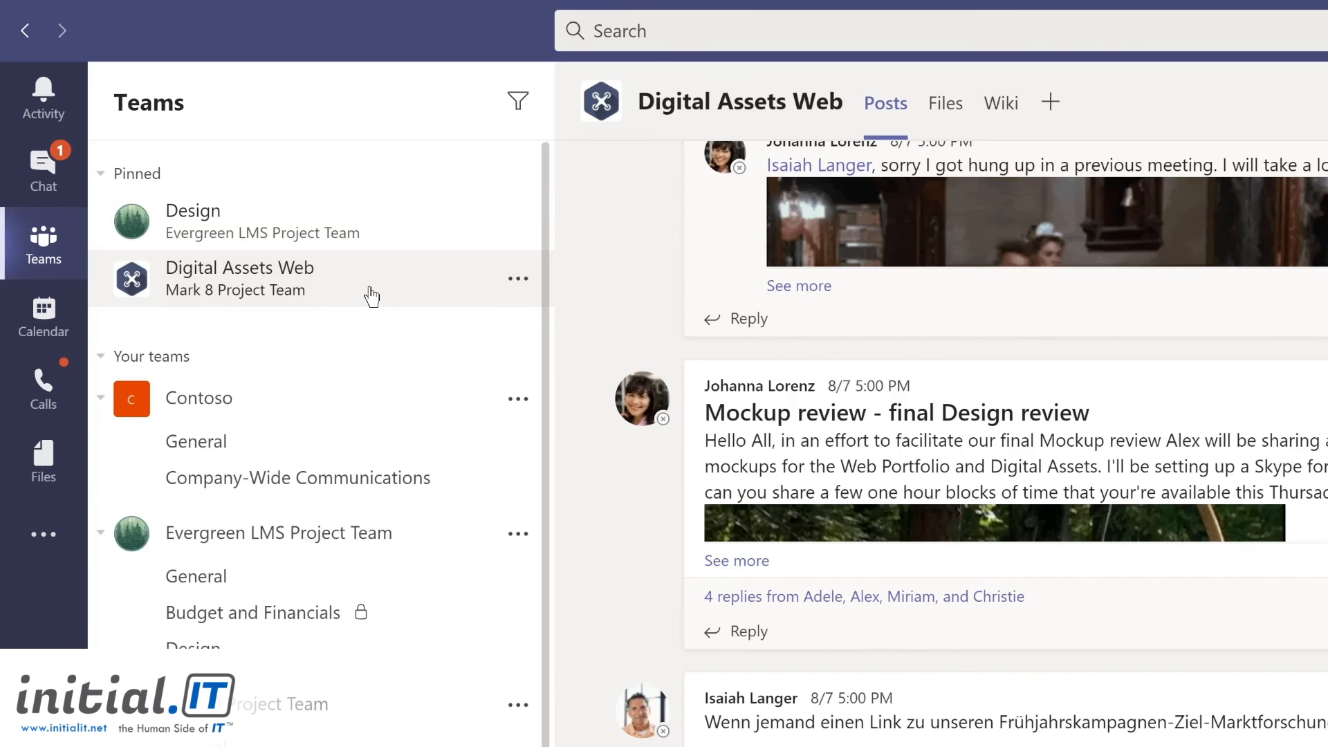
drag(367, 287, 371, 205)
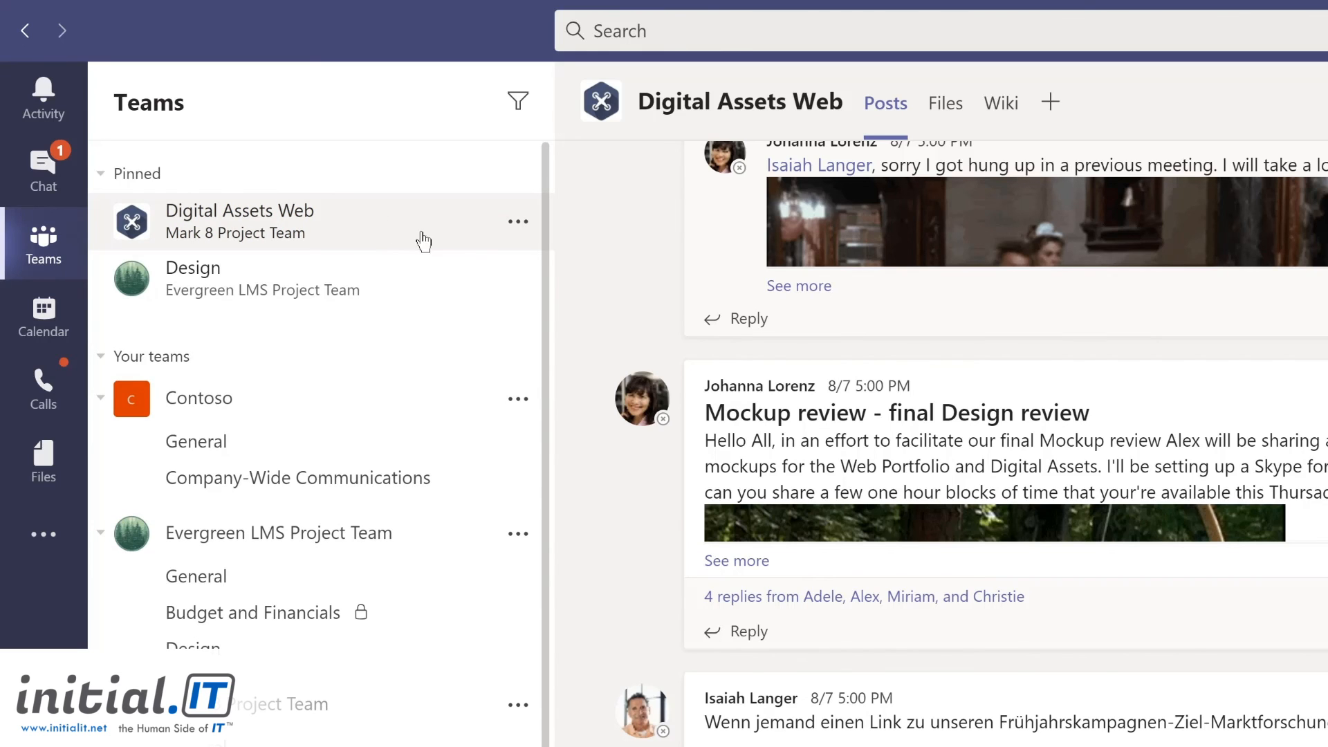
- Unpin the Mark 8 Project Team's Digital Assets Web channel
click(517, 222)
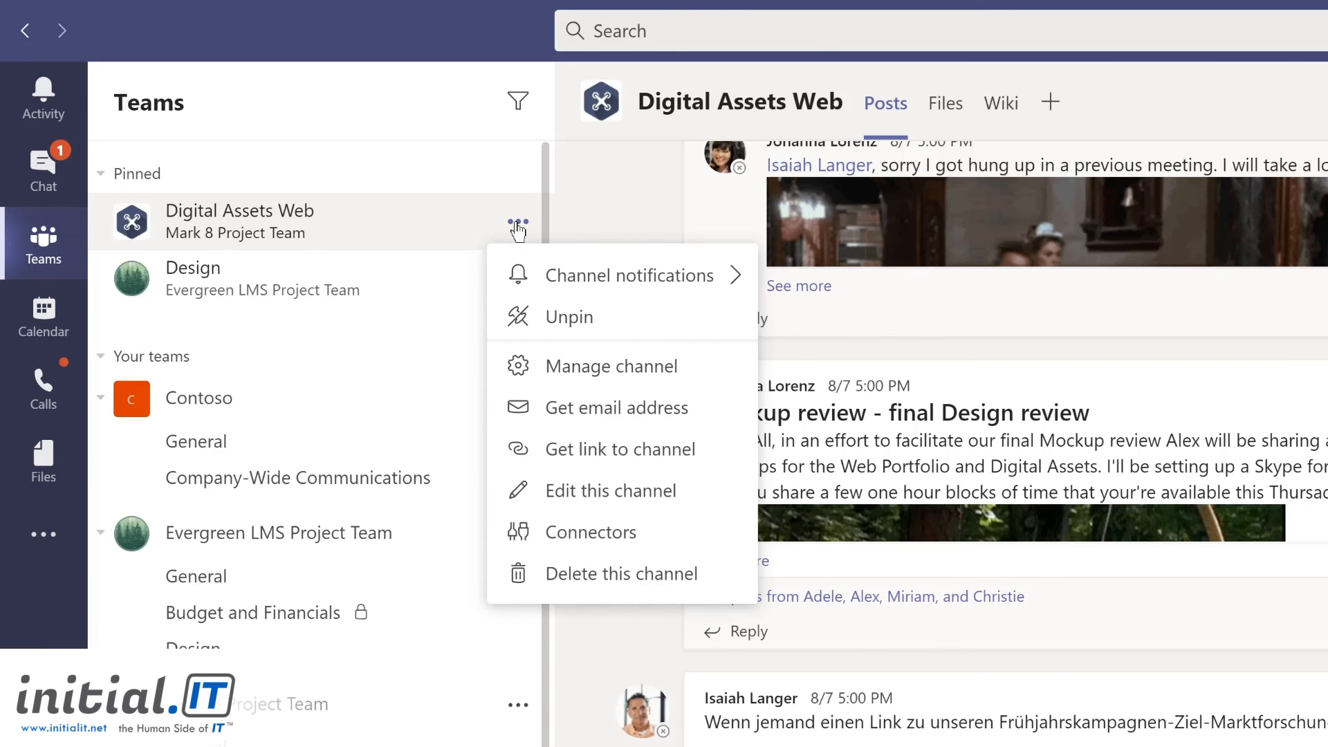
click(539, 318)
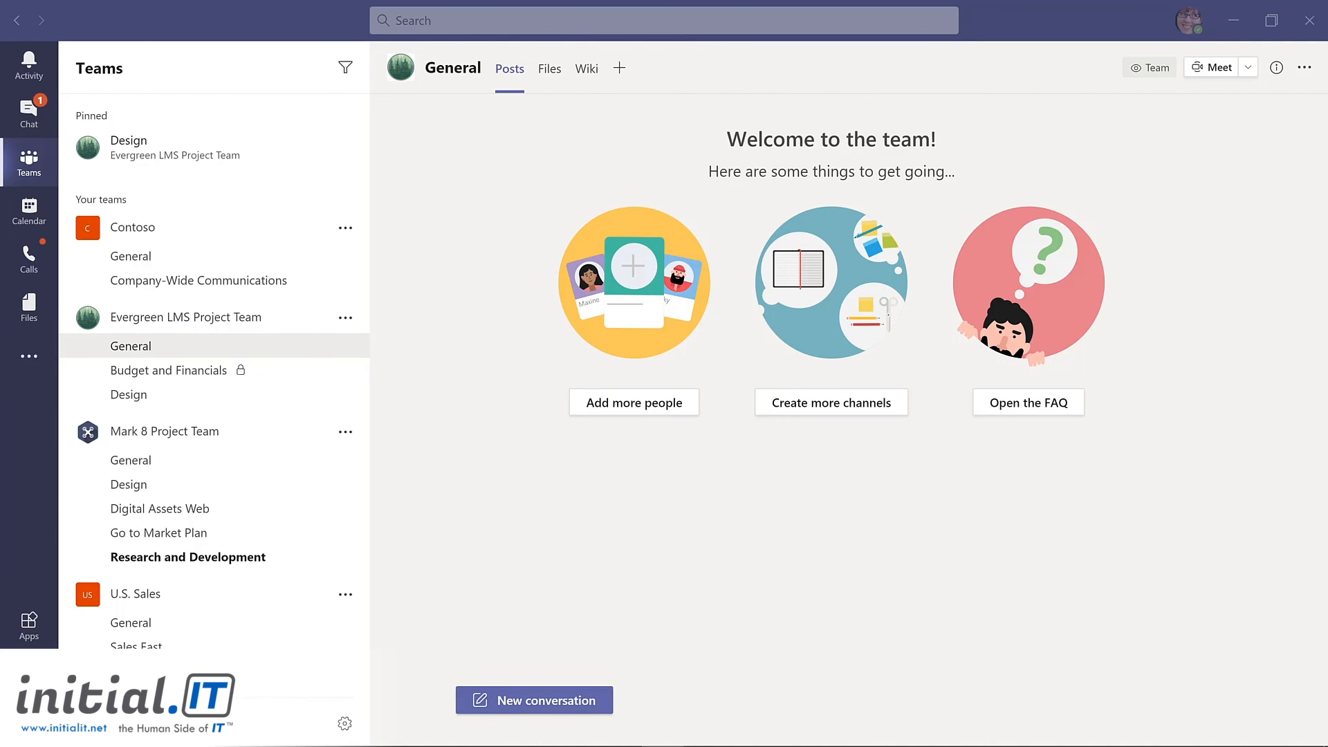
- Start a formatted post in the Evergreen LMS Project Team's General channel with the subject "I'm excited to start planning our new LMS!"
click(521, 702)
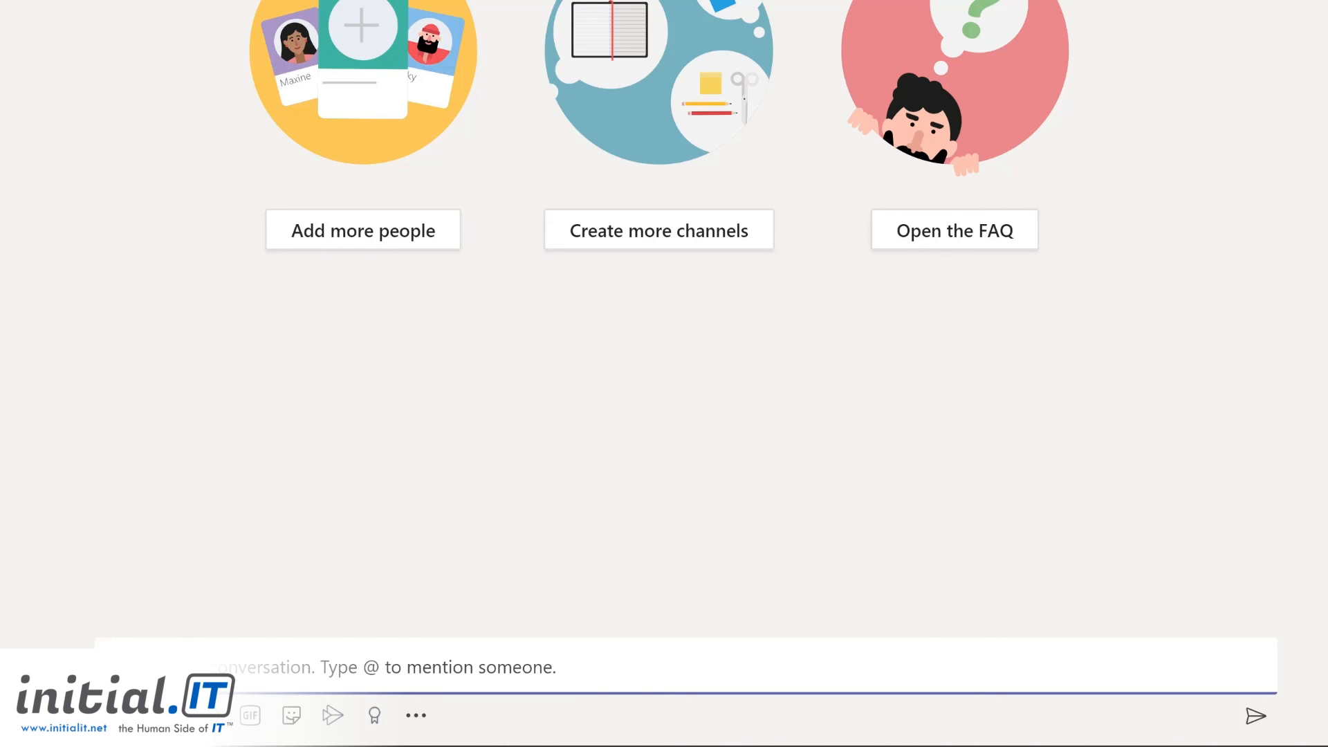
key(ctrl+shift+x)
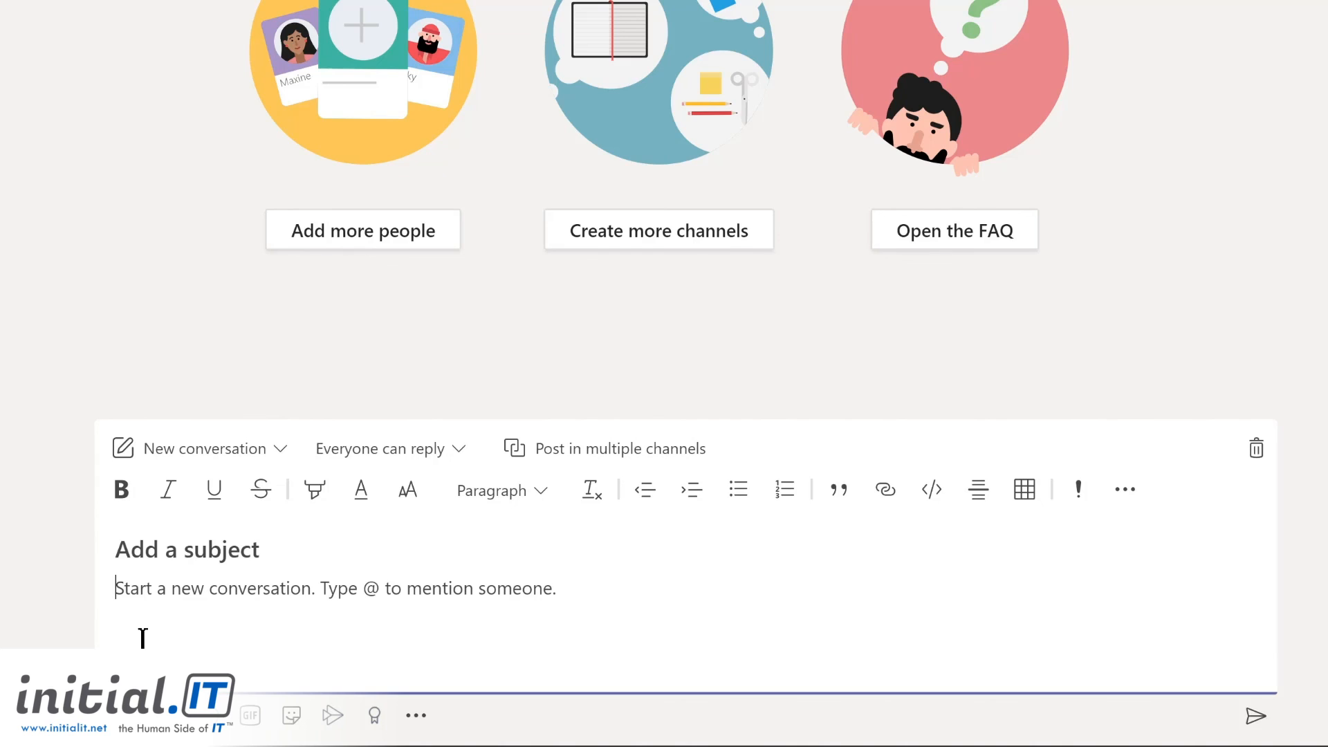
click(169, 551)
text(I'm )
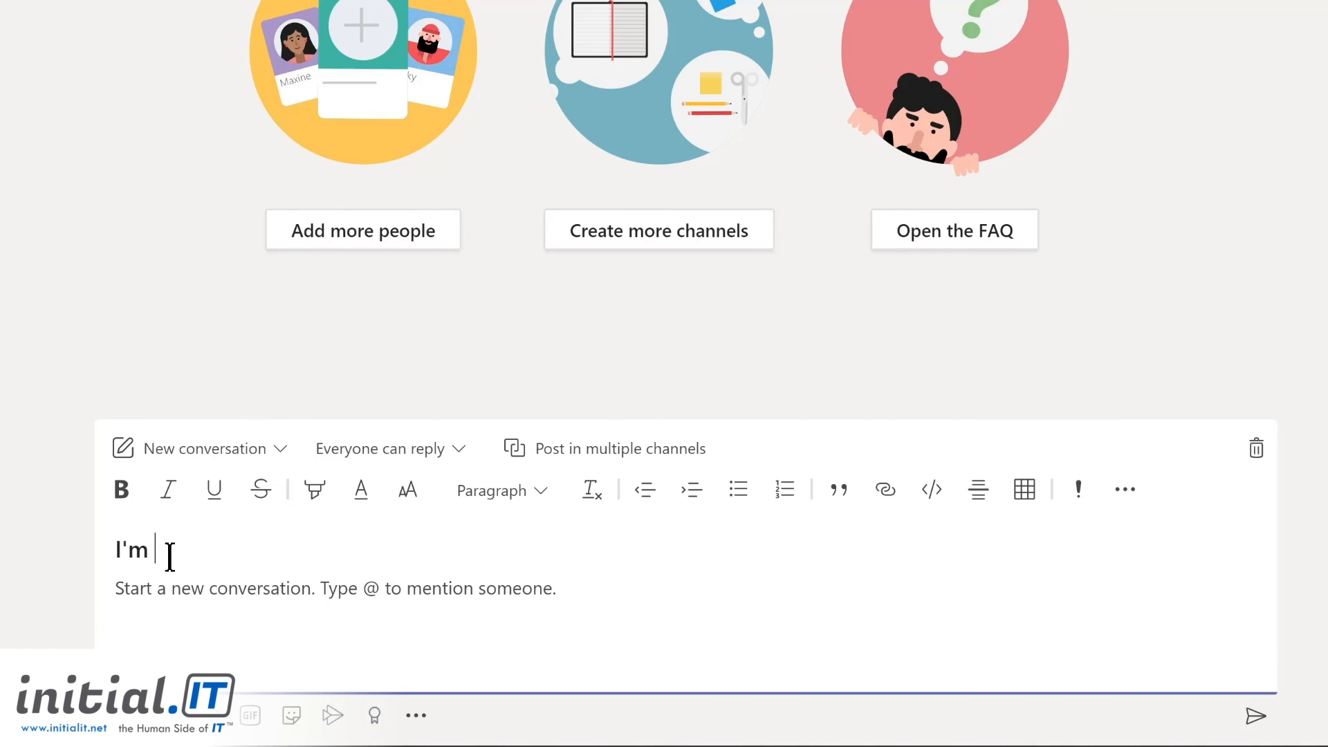
text(excited to start planning our new LMS!)
- Write the message body "We'll be sharing details and actions in the Design channel", with Design as a channel mention
click(199, 594)
text(W)
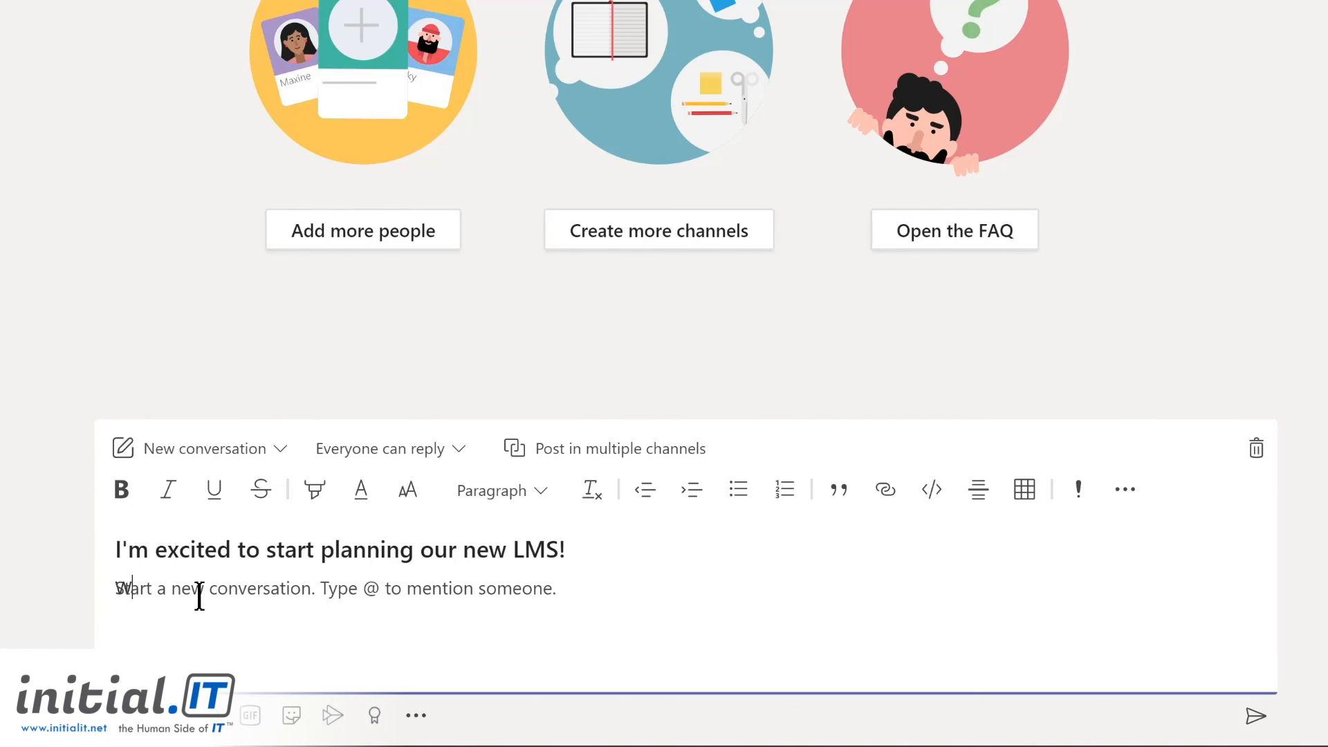
text(e'll be sharing details and actions in the @Design)
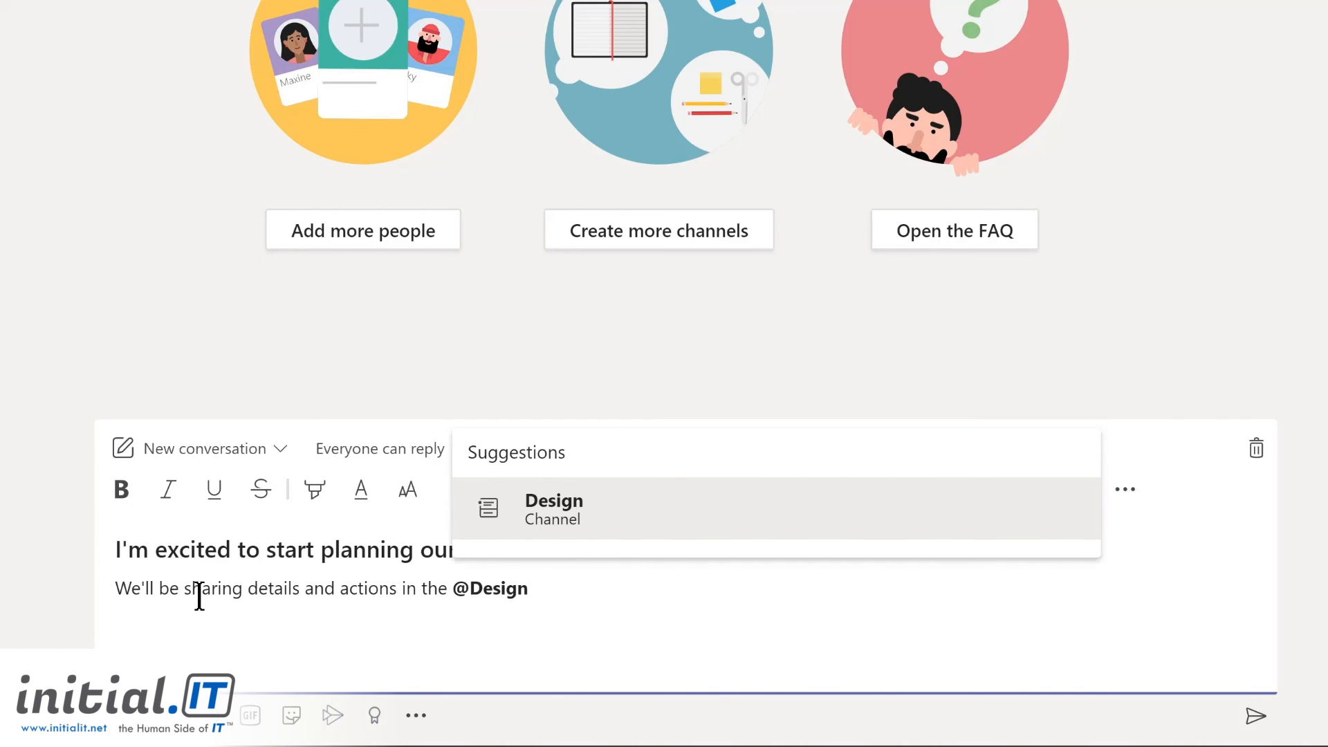
key(Return)
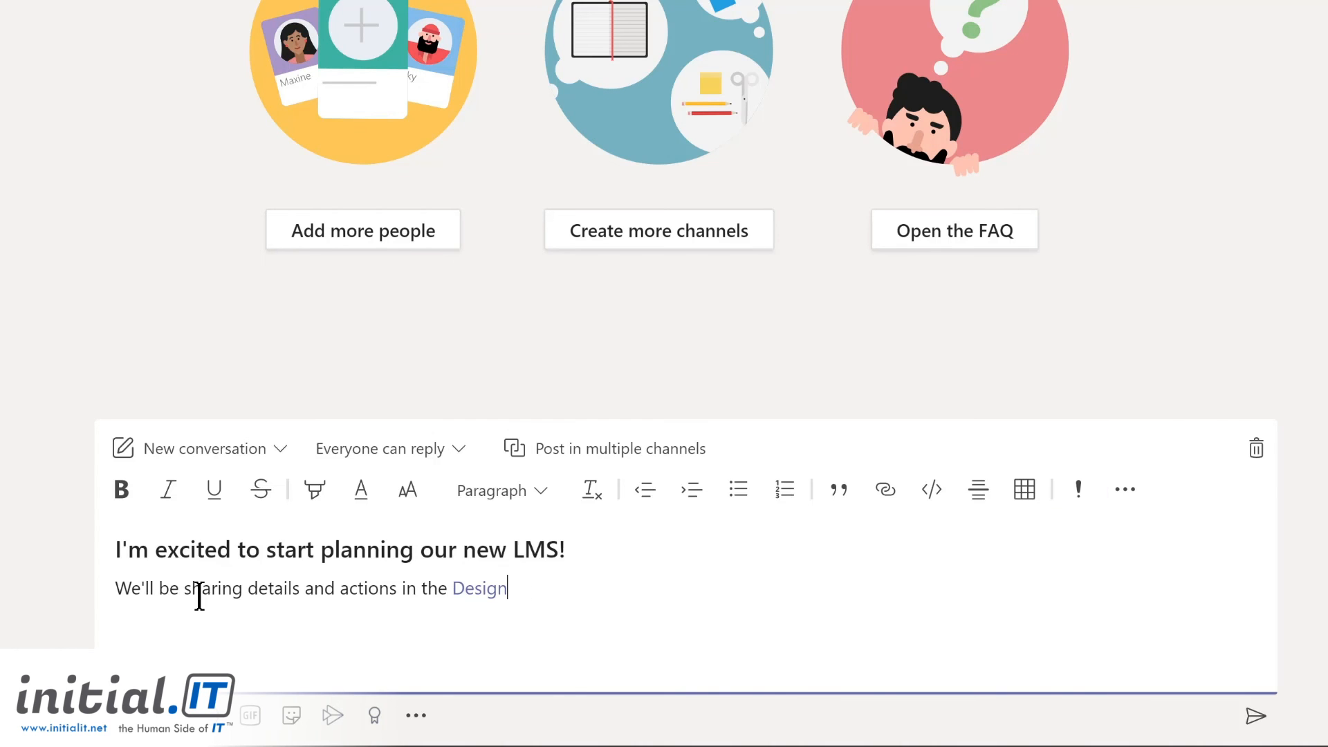
text(channel)
key(ctrl+Home)
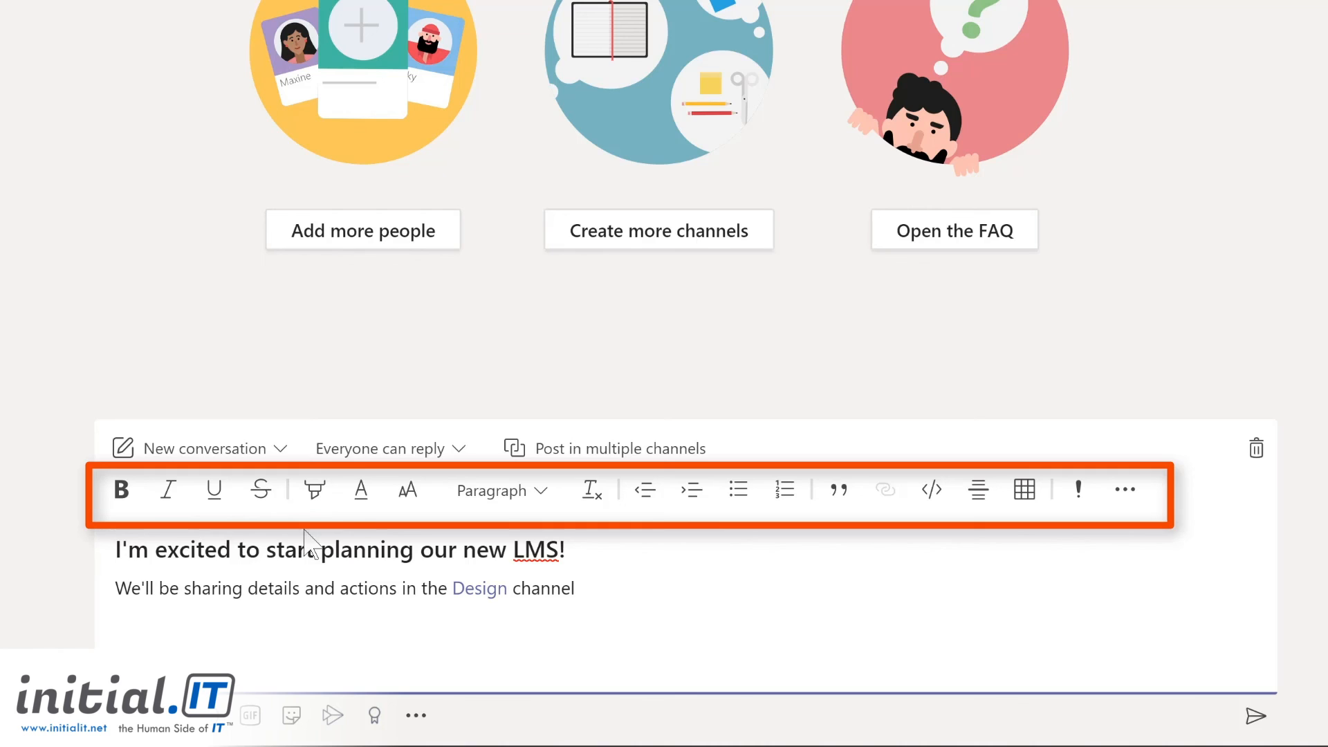
- Highlight the whole message body line in yellow
triple_click(194, 583)
click(315, 493)
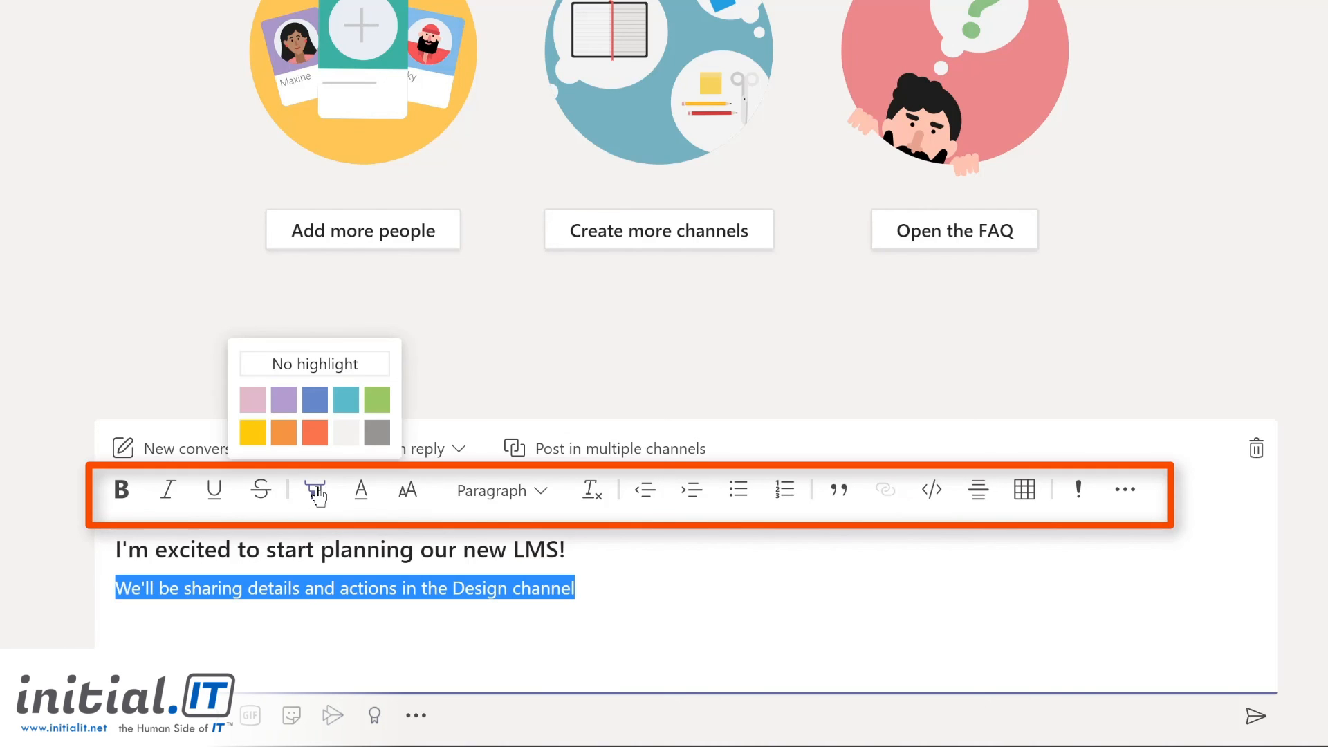
click(252, 431)
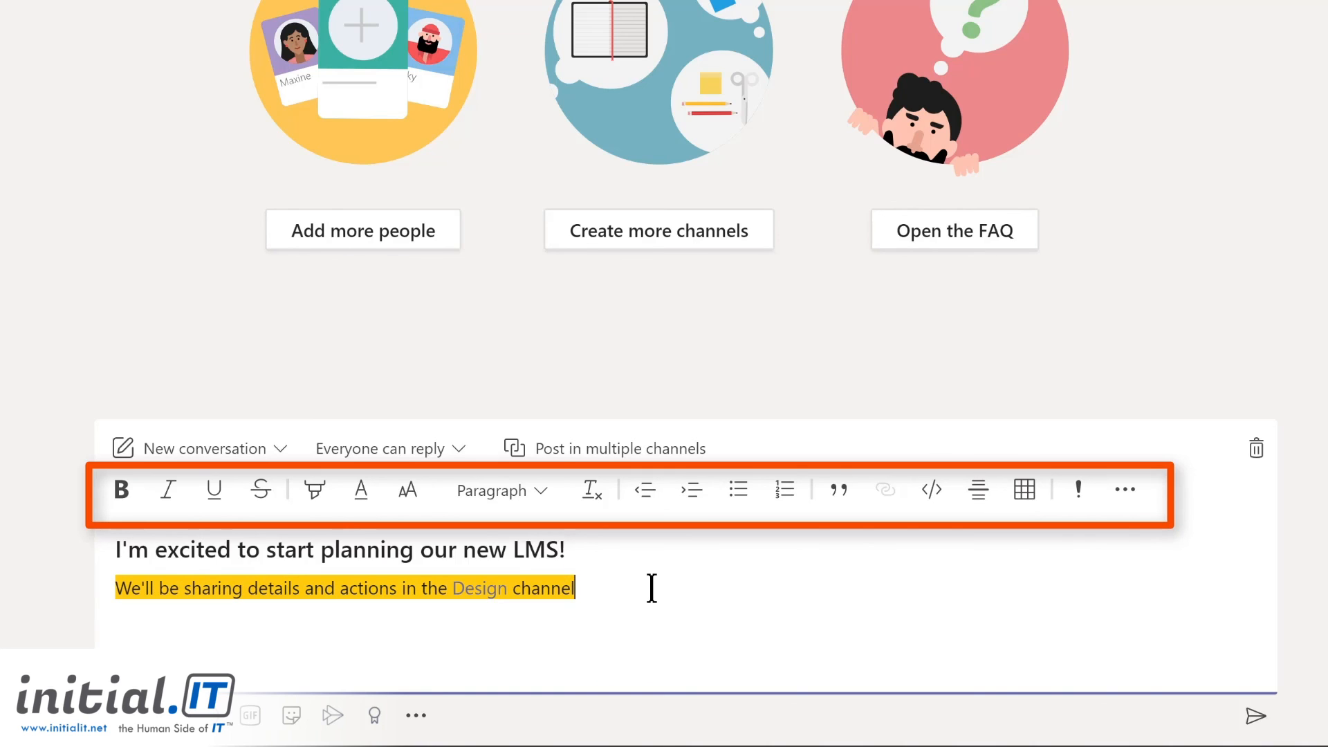
- On a new line below the text, add the smile emoji and the "Happy Season 10 GIF by The Voice" from a search for "yay"
key(Return)
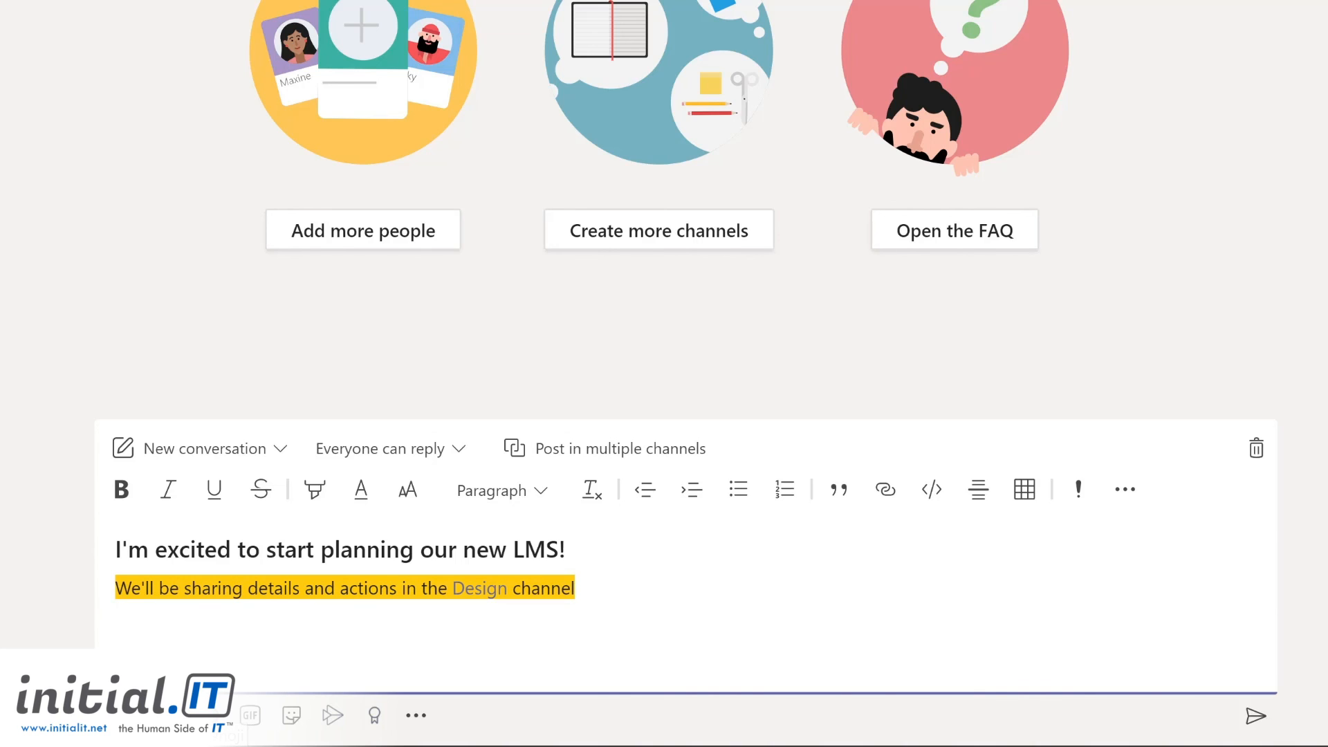
click(209, 715)
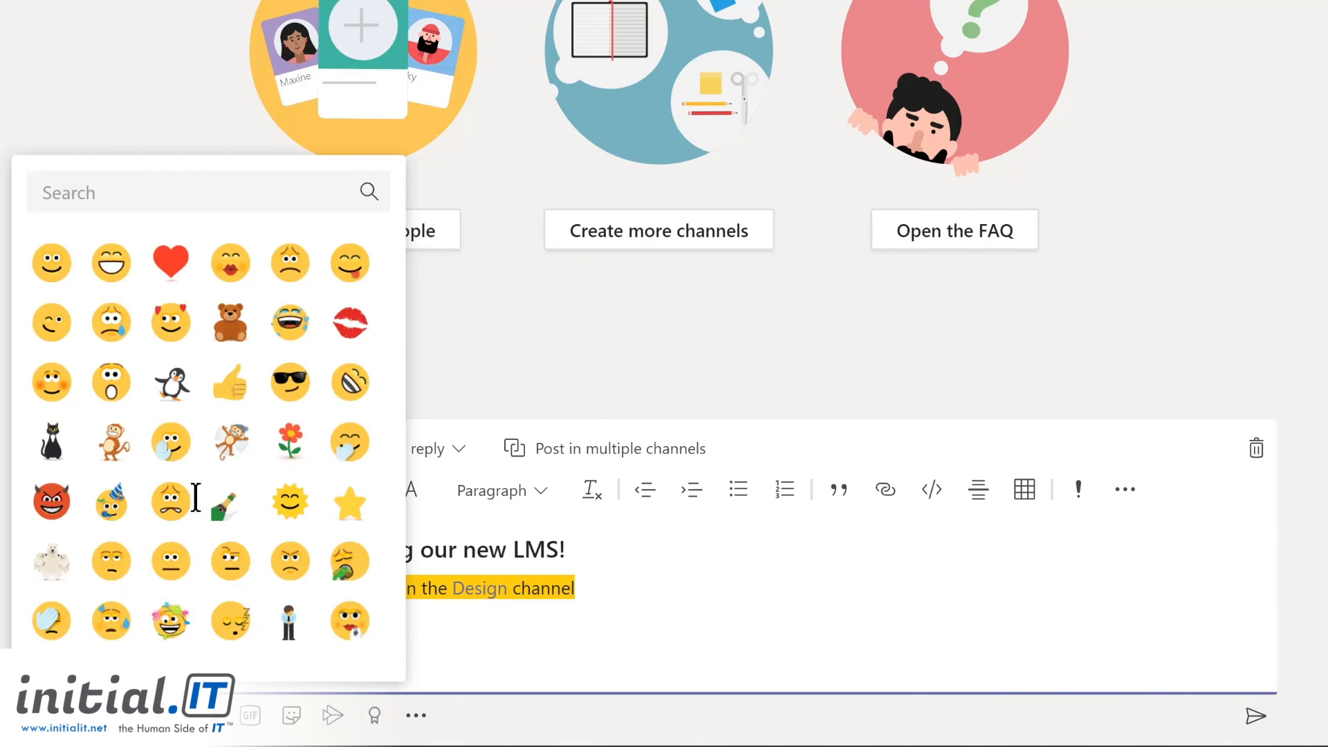
click(52, 265)
click(250, 715)
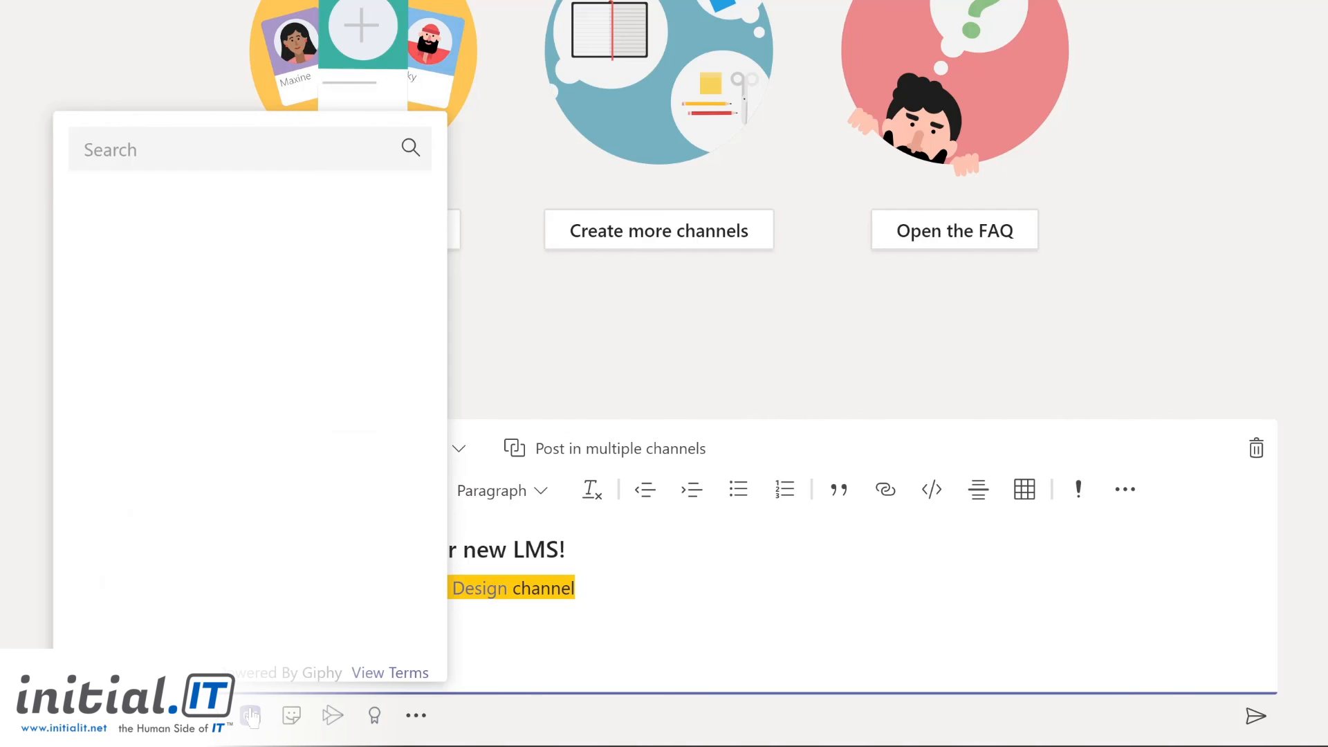
text(yay)
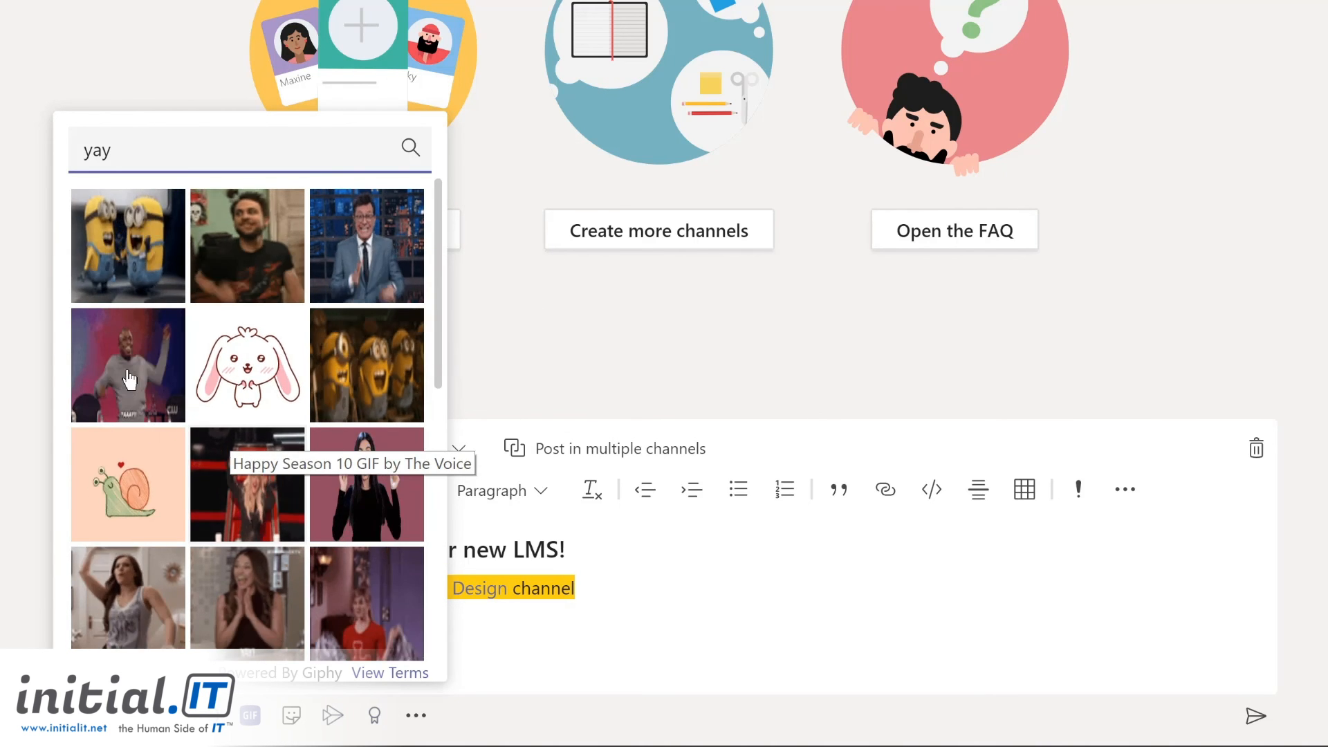
click(102, 377)
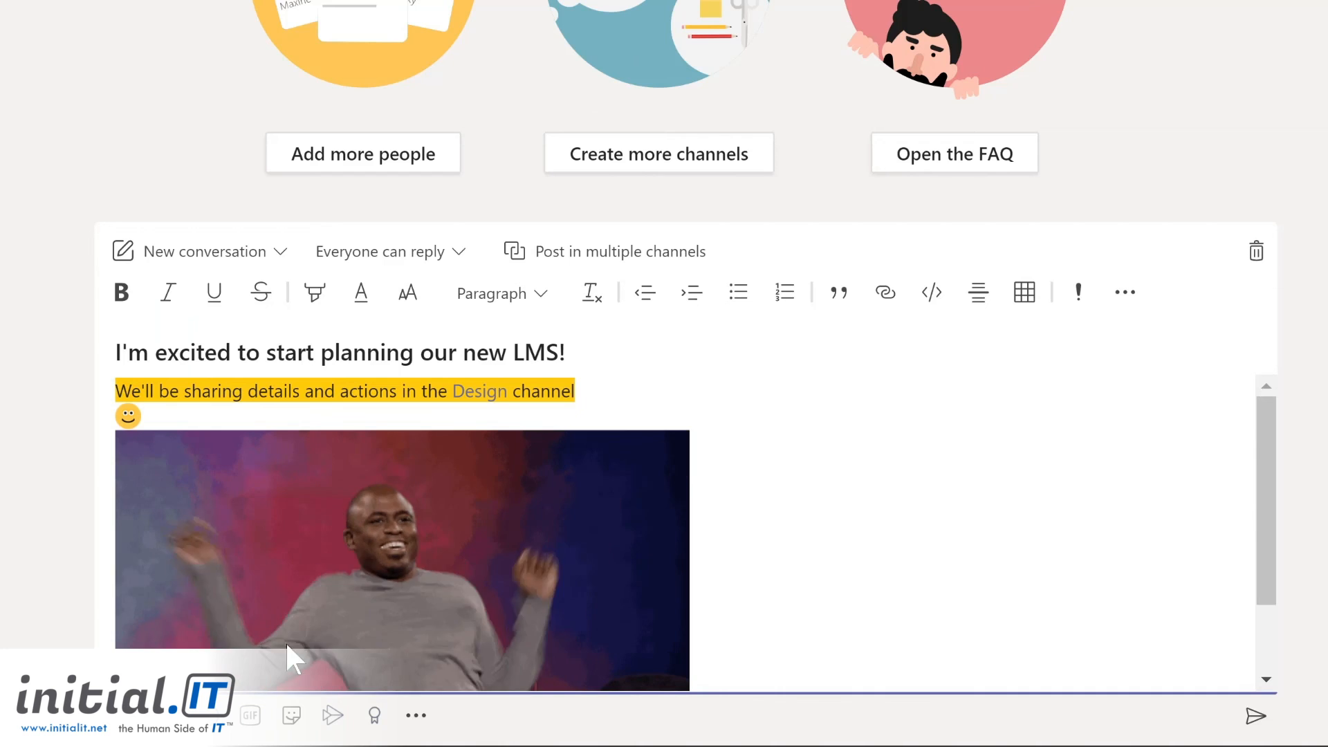
- Add the popular "OH YEAH!" sticker with its default caption to the message and post it
click(291, 717)
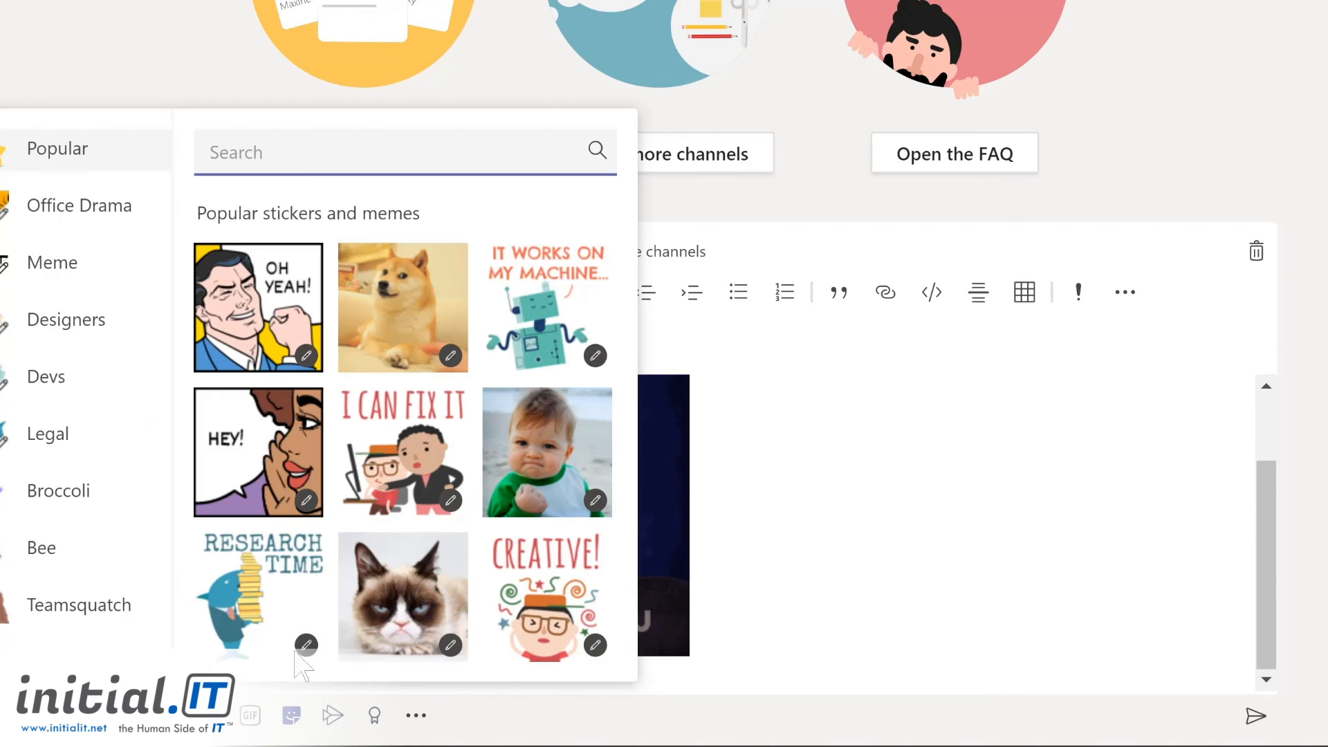
click(247, 353)
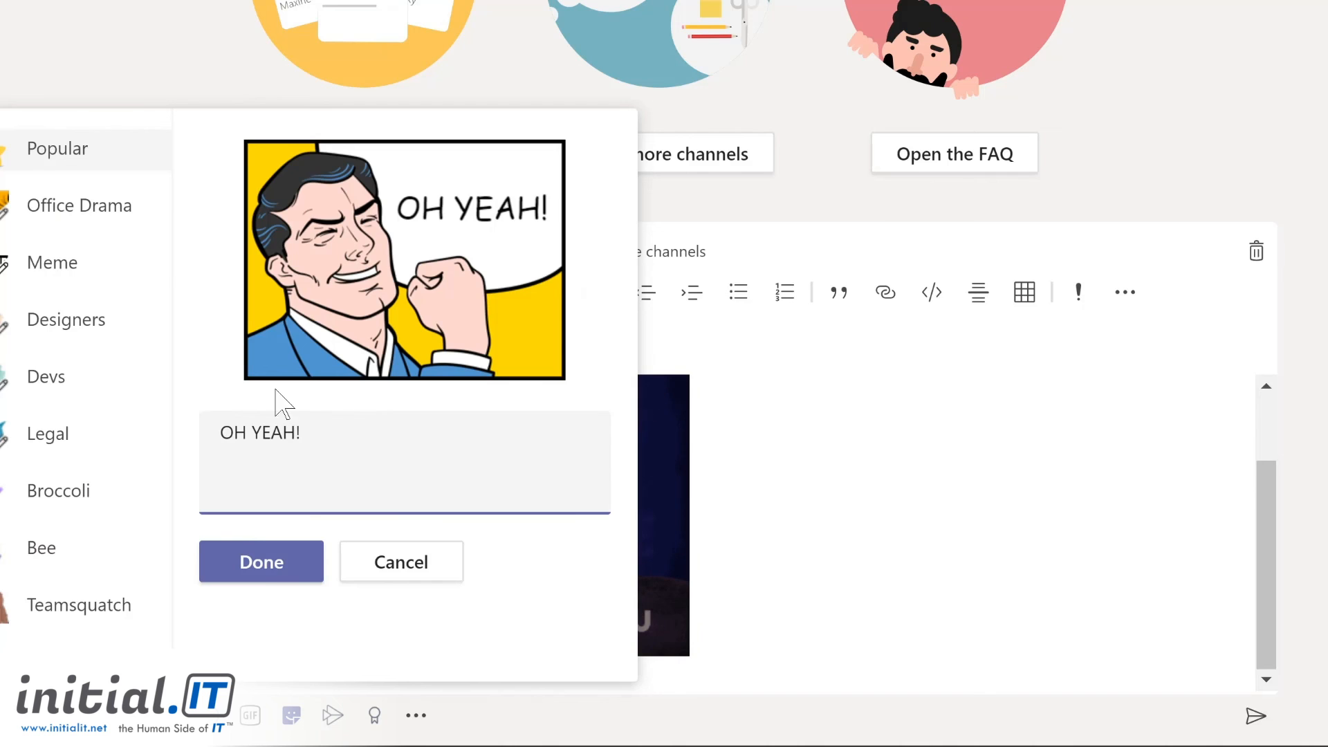
click(261, 562)
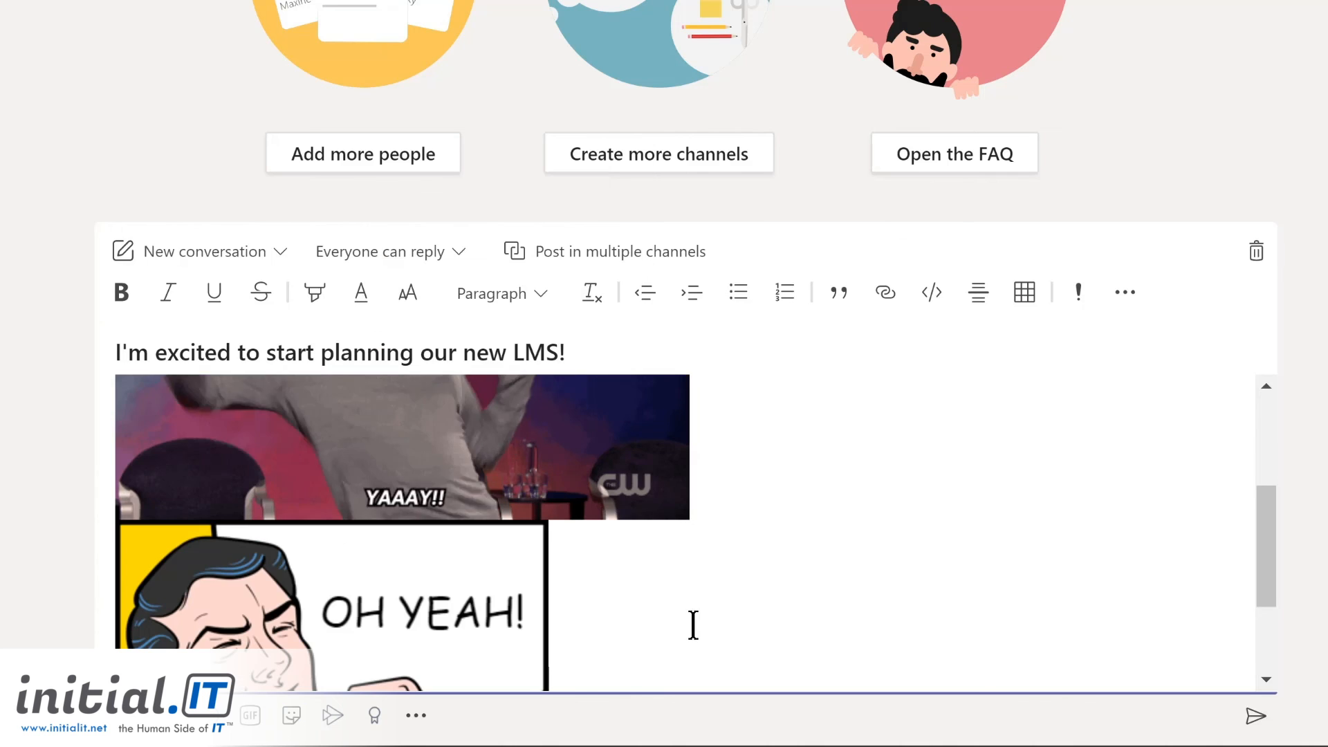
click(1257, 718)
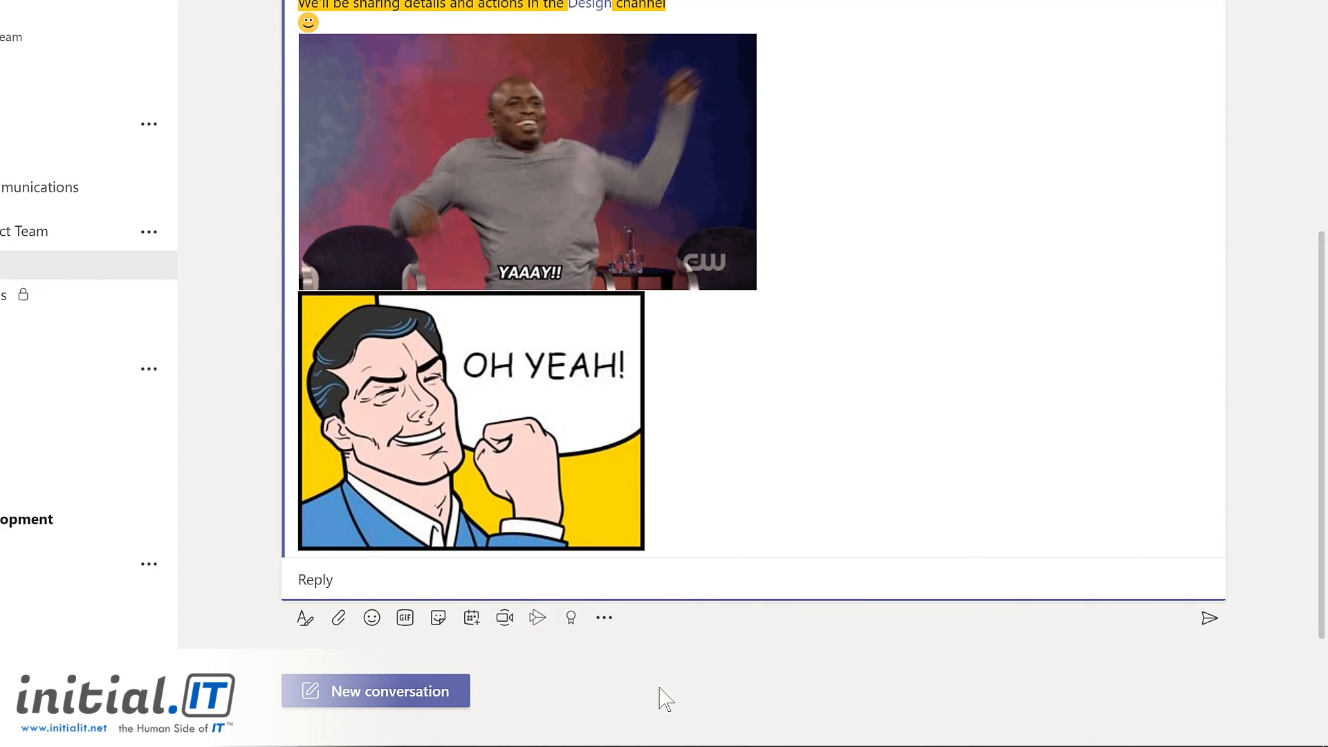
- Start an announcement in the same channel with a headline welcoming the new colleague and a subhead welcoming him to the company and project team
click(376, 691)
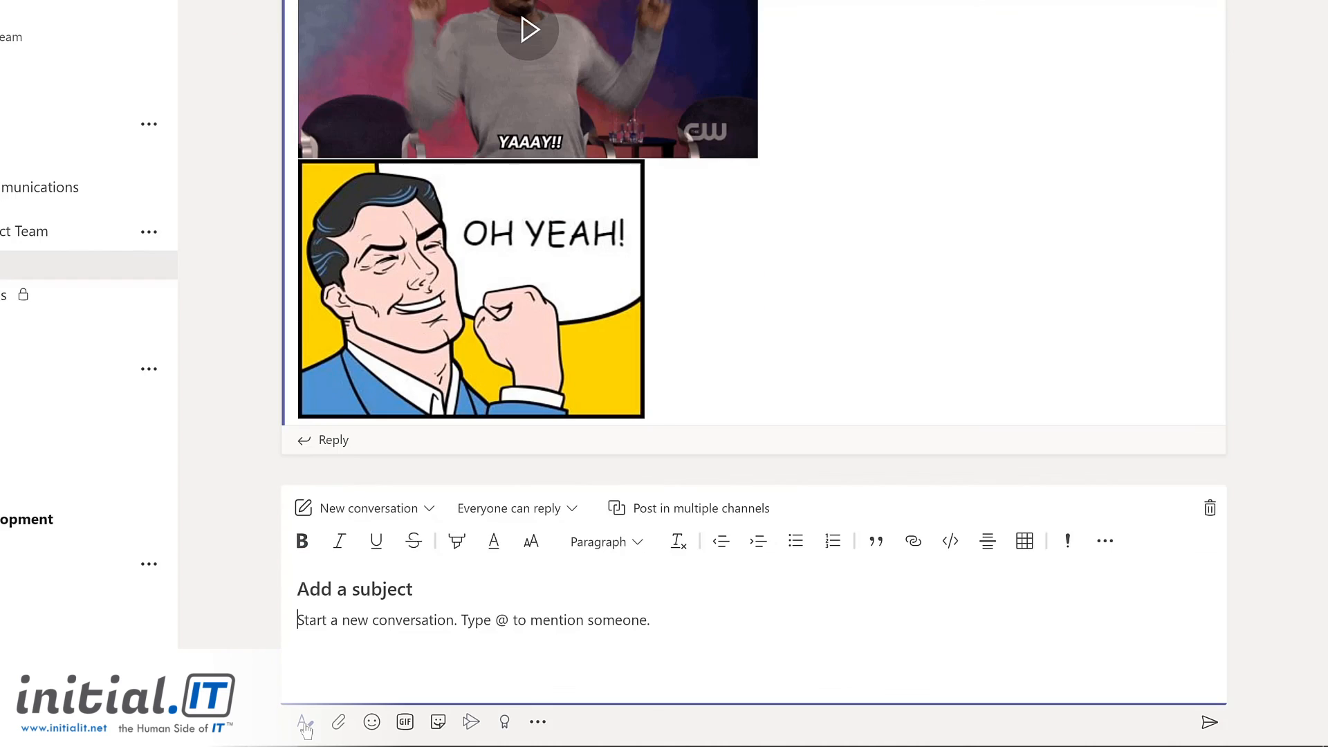
click(428, 515)
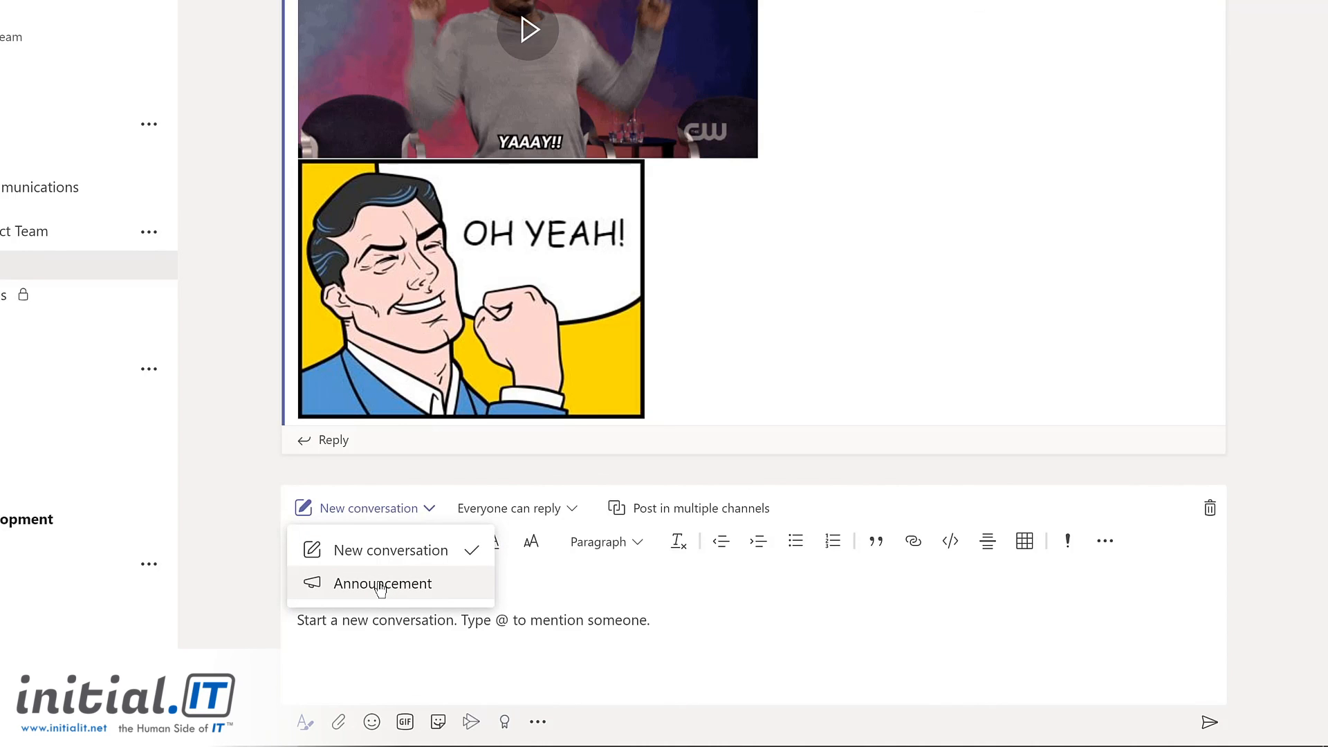
click(380, 586)
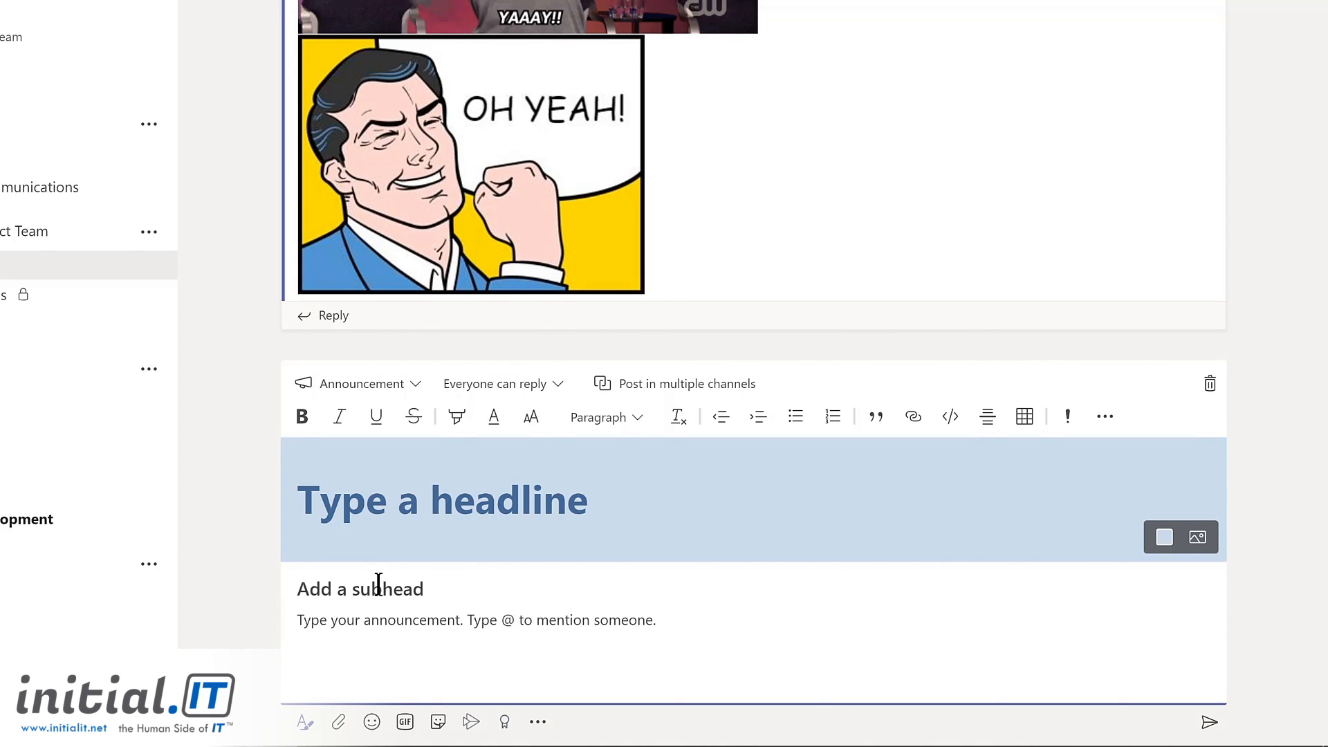
text(Welcome Nestor!)
click(377, 588)
text(Welcome Nestor to the company and our project team!)
- Enter the announcement text "We're looking forward to benefiting from his extensive experience building and implementing learning systems." and set the headline background to dark teal
click(306, 619)
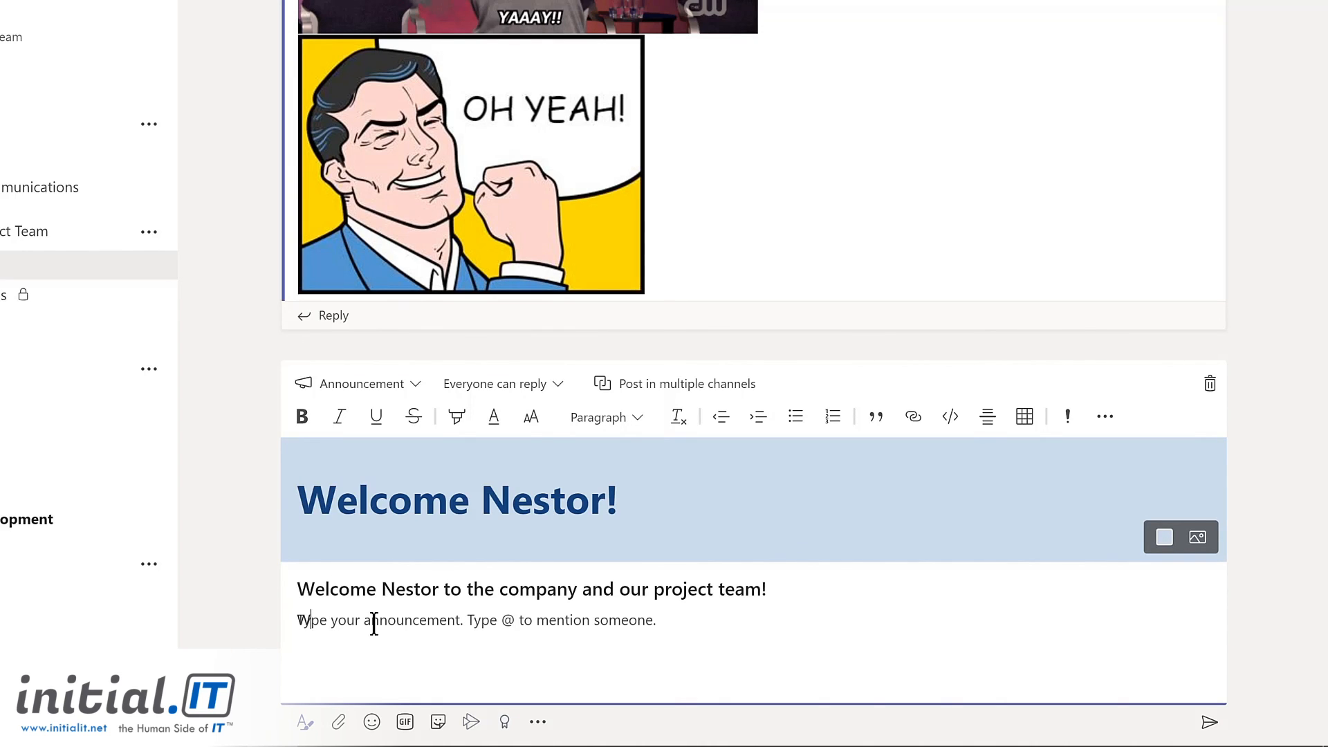
text(We're looking forward to benefiting from his extensive experience building and implementing learning systems.)
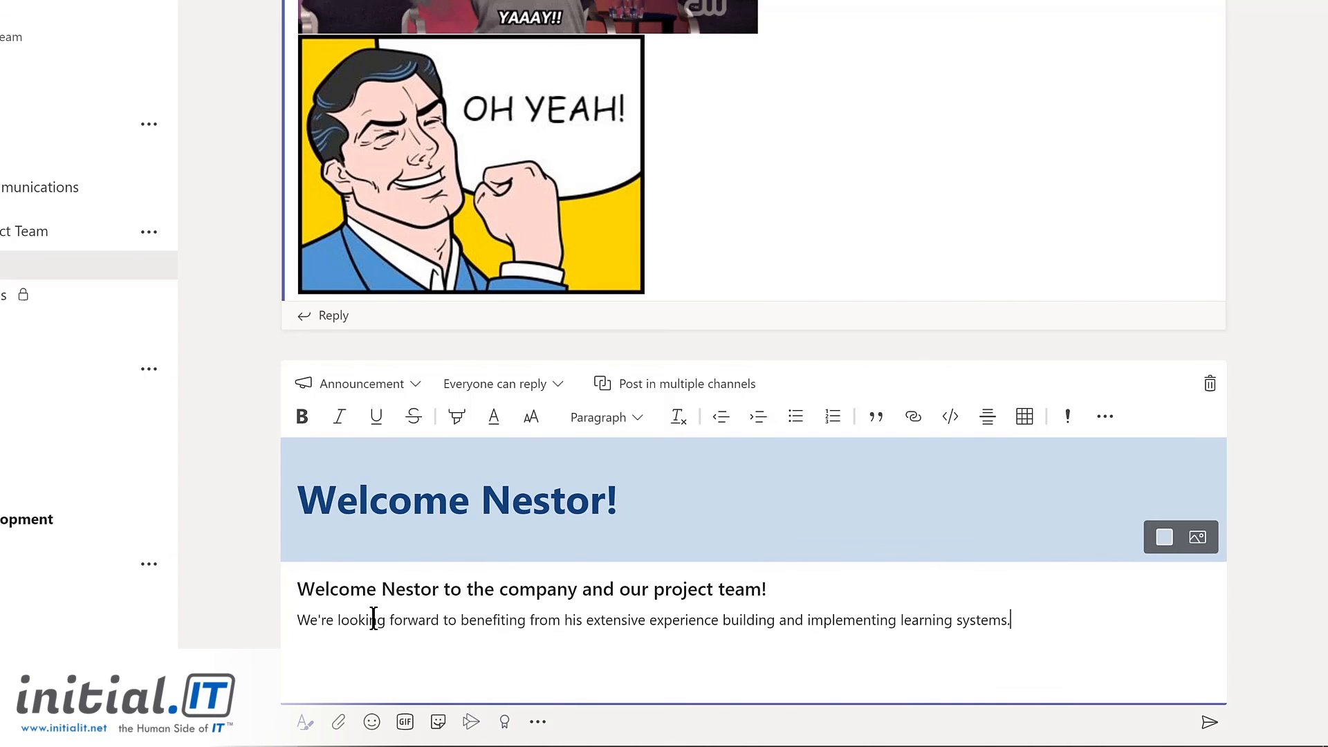
click(1165, 538)
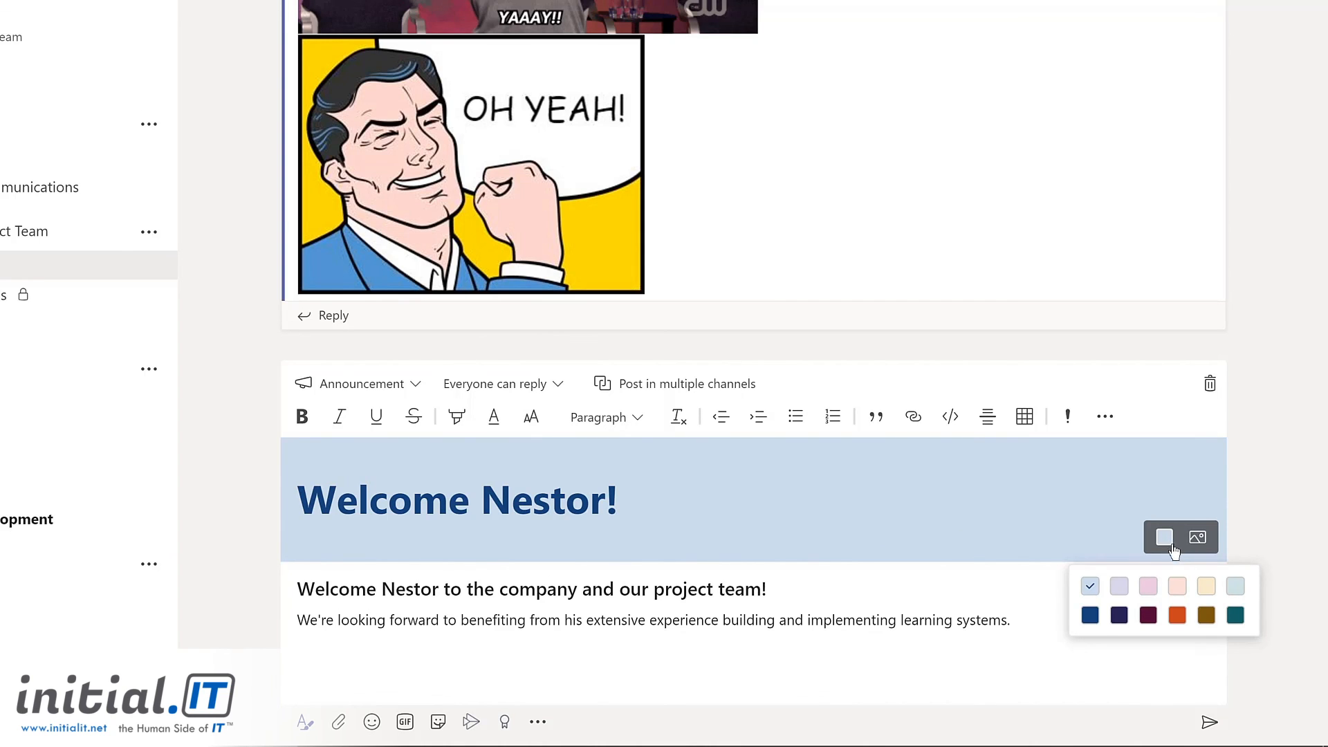
click(1235, 614)
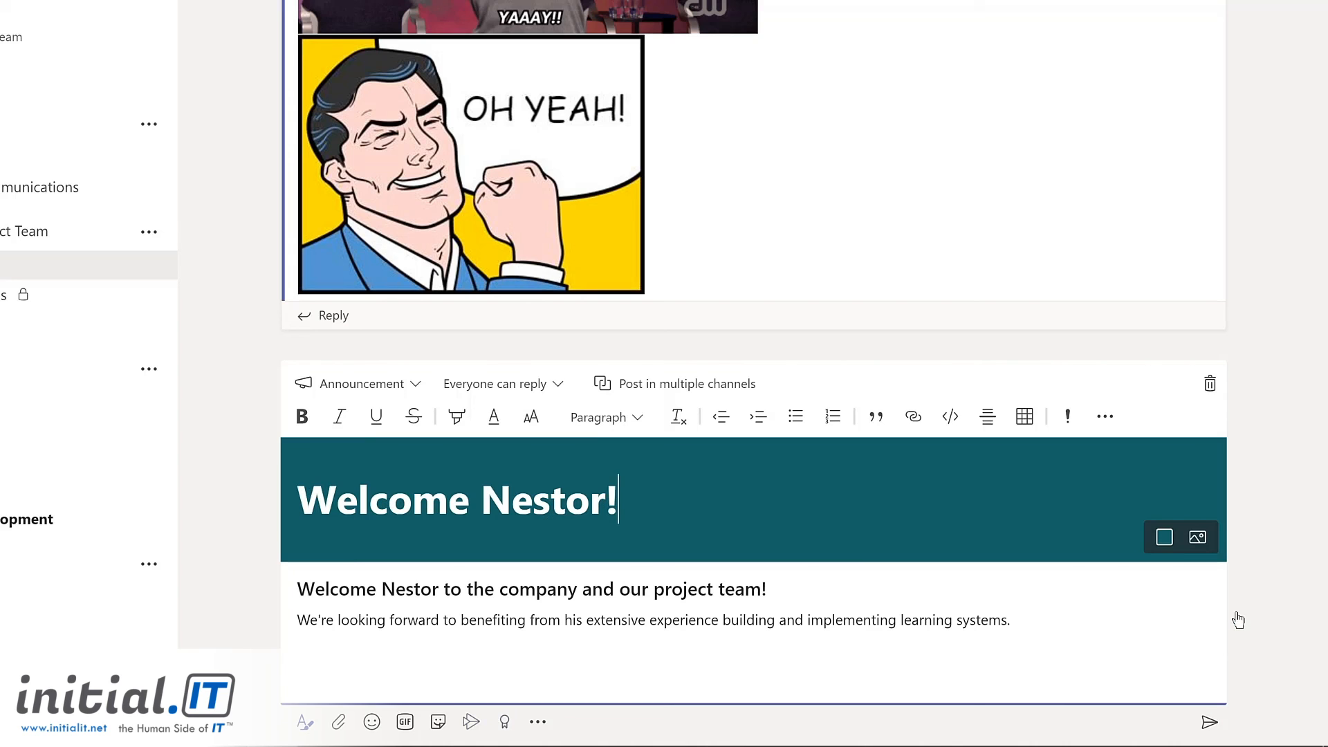
- Post the finished welcome announcement to the channel
click(1209, 722)
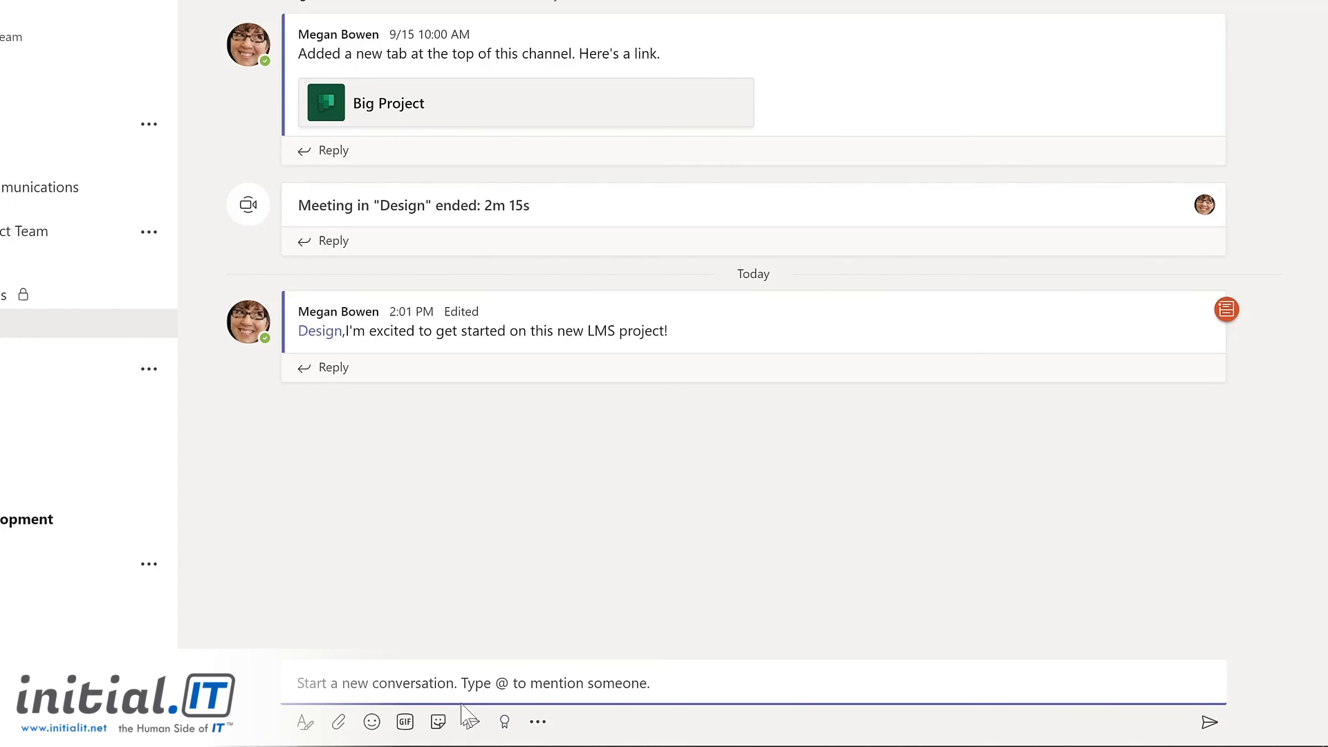
- In the Design channel, start a praise with the Awesome badge and add the colleague who led the first project stage as recipient
click(507, 727)
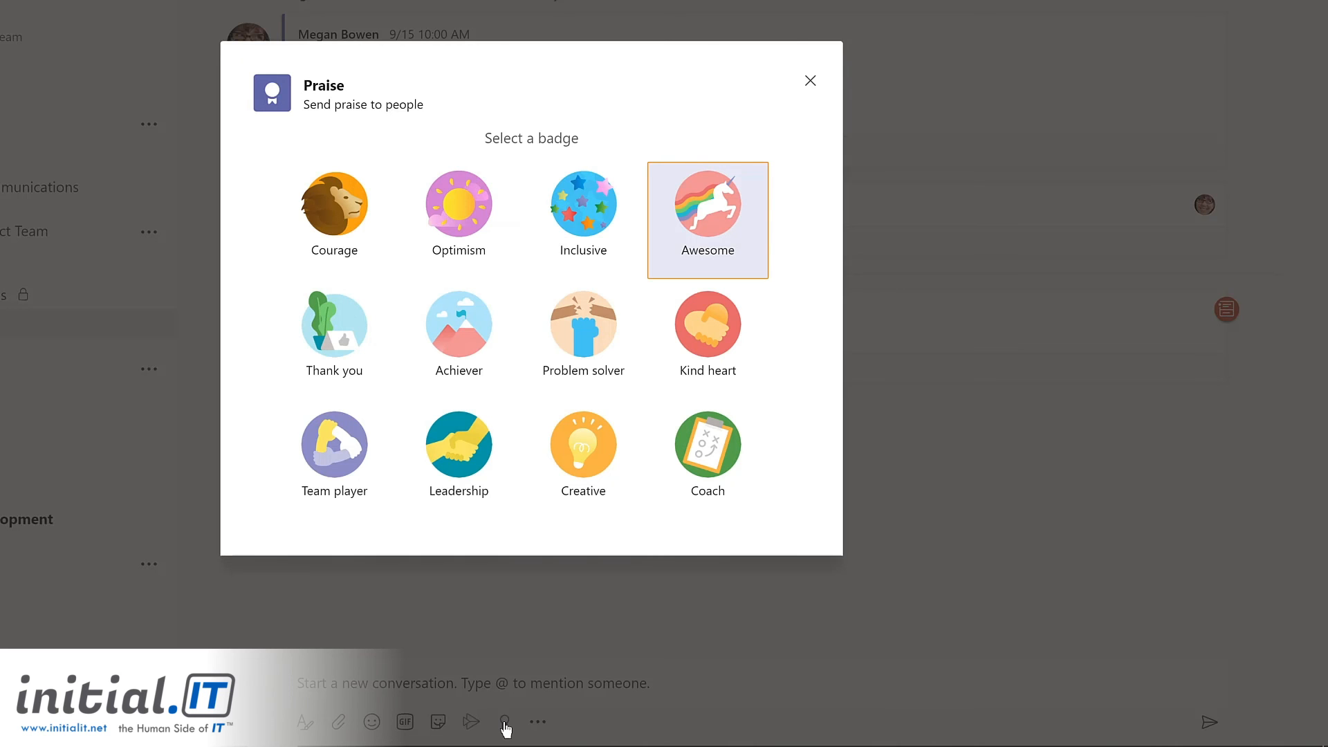
click(714, 226)
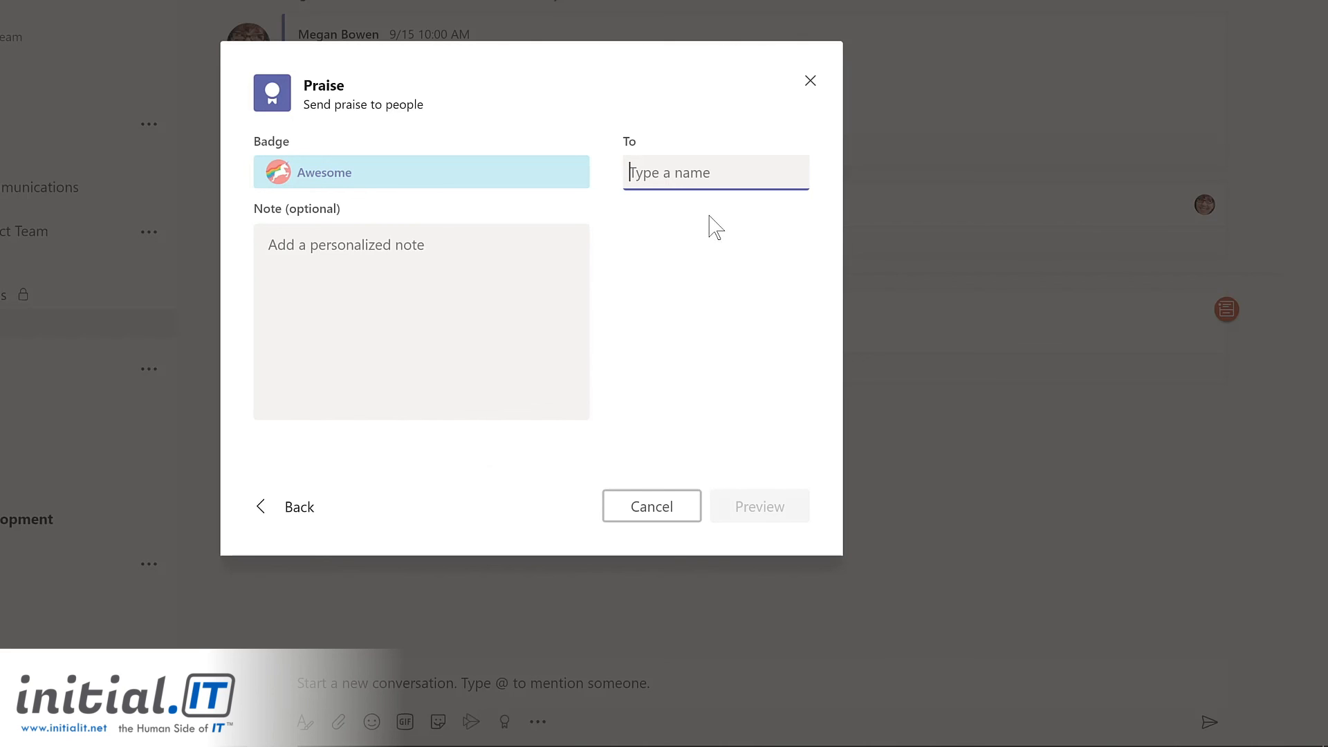
text(lynn)
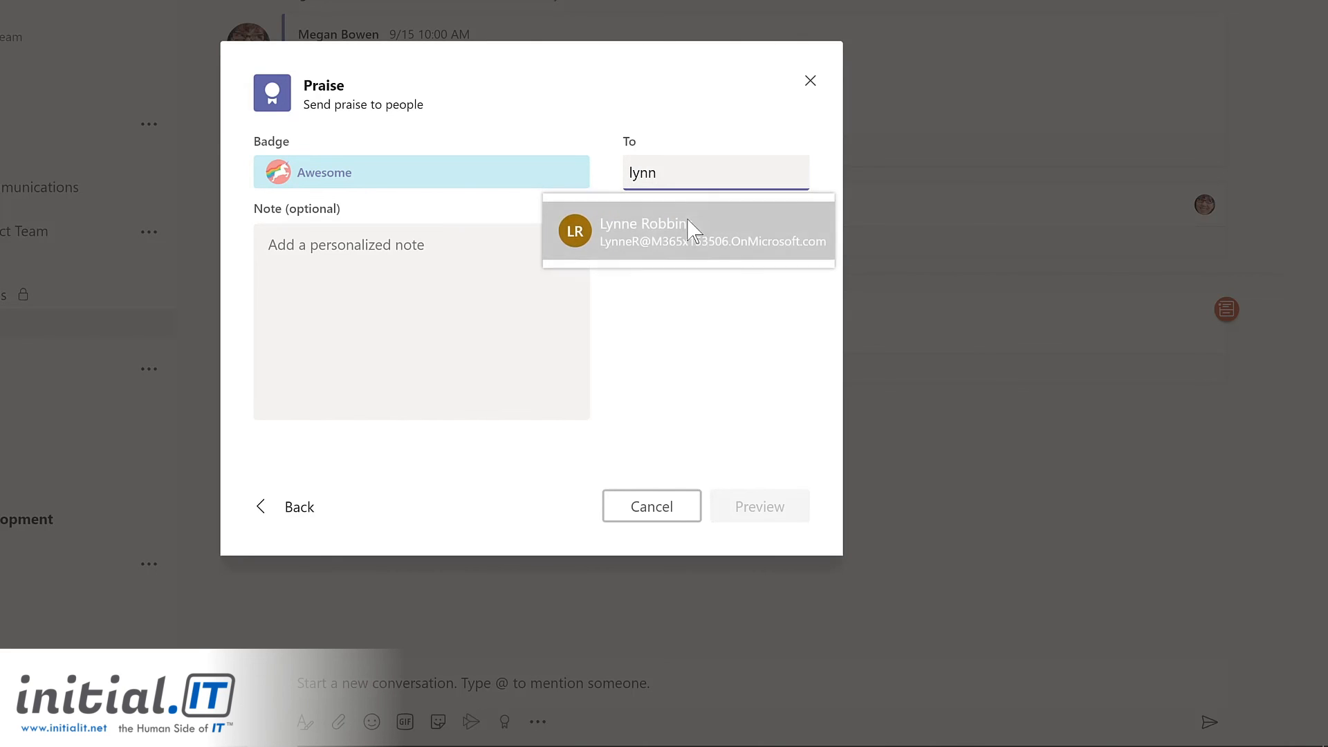
click(690, 225)
- Add a note giving the recipient a big thanks "for leading the first stage of our project plan!", preview the praise and send it
click(324, 250)
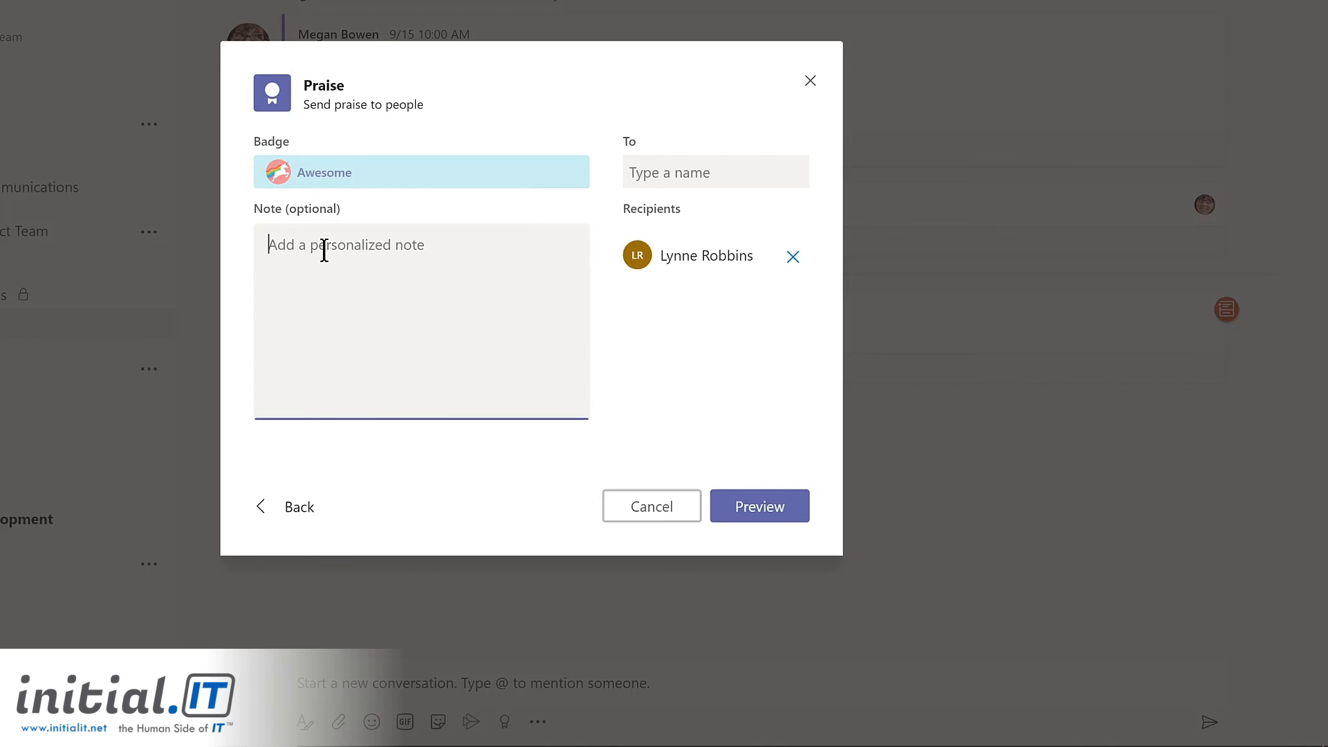
text(A big thanks Lynne for leading the first stage of our project plan!)
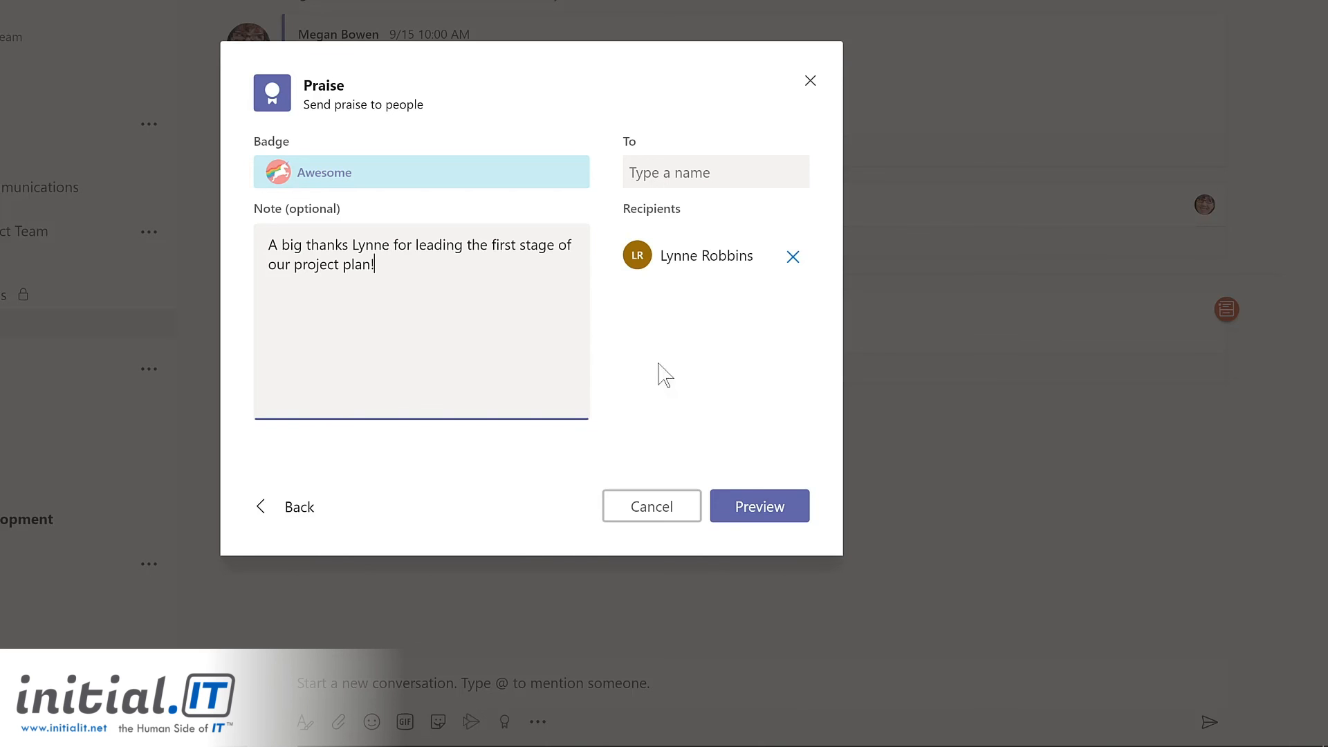
click(758, 511)
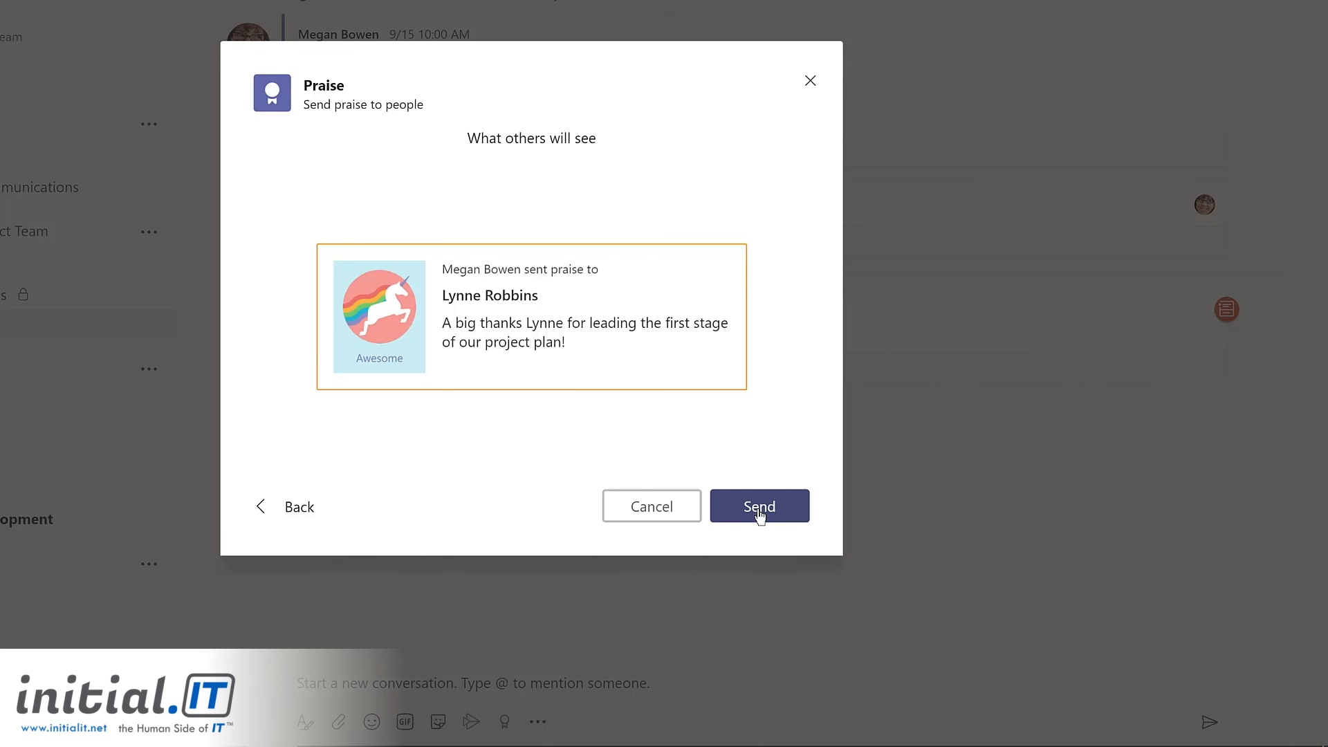
click(759, 512)
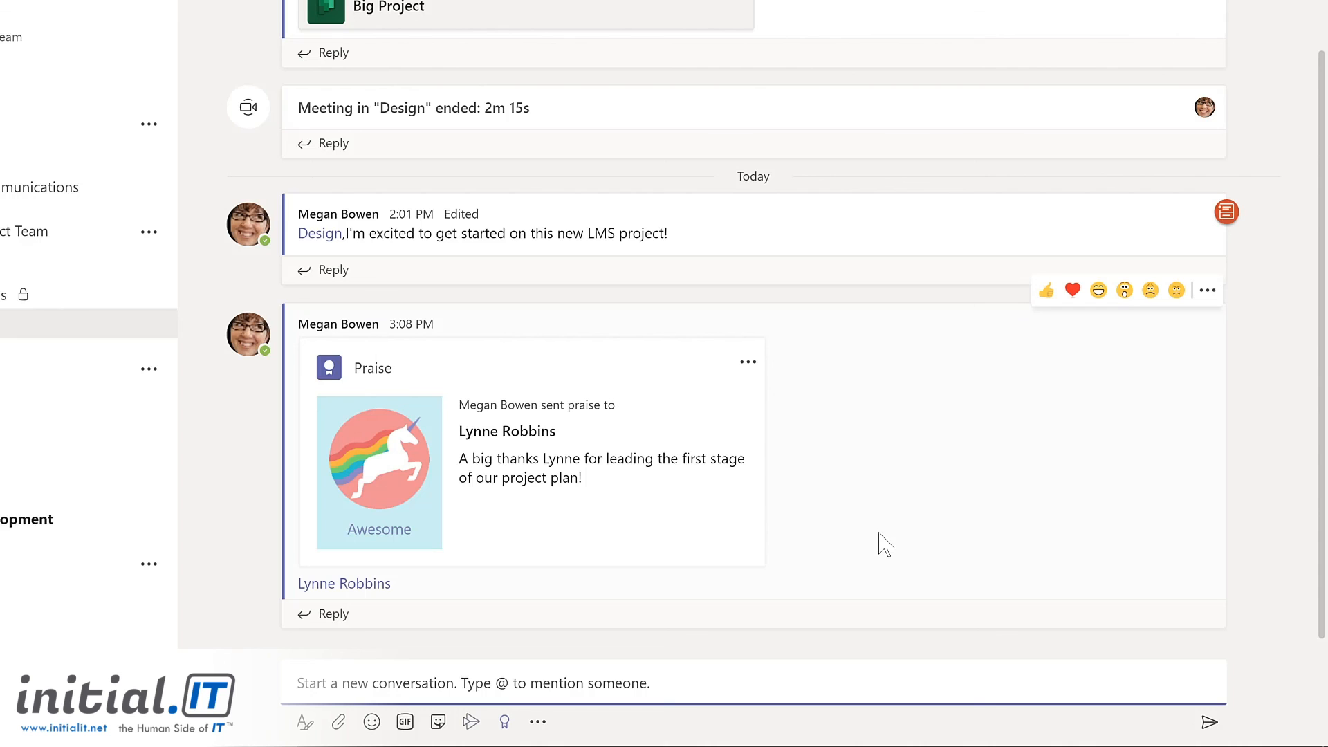